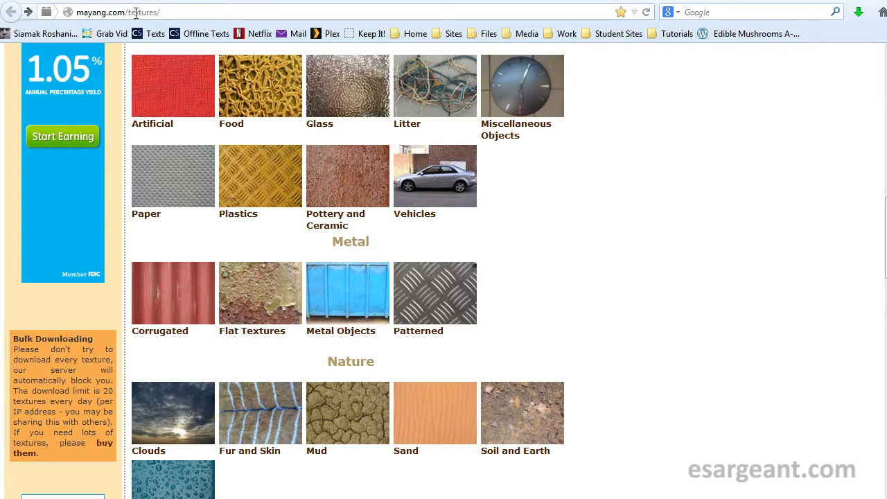
click(165, 10)
mouse_move(885, 228)
mouse_down()
mouse_move(884, 86)
mouse_move(884, 319)
mouse_move(884, 230)
mouse_up()
drag(886, 15, 399, 55)
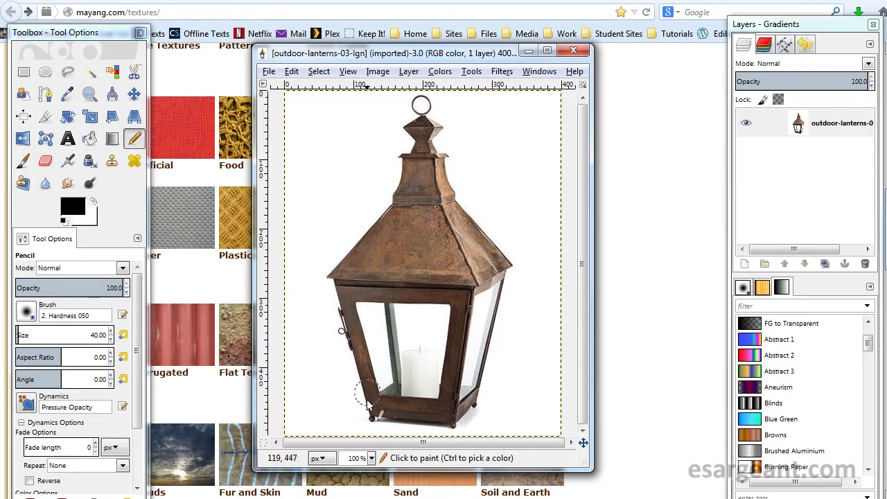
drag(325, 54, 886, 62)
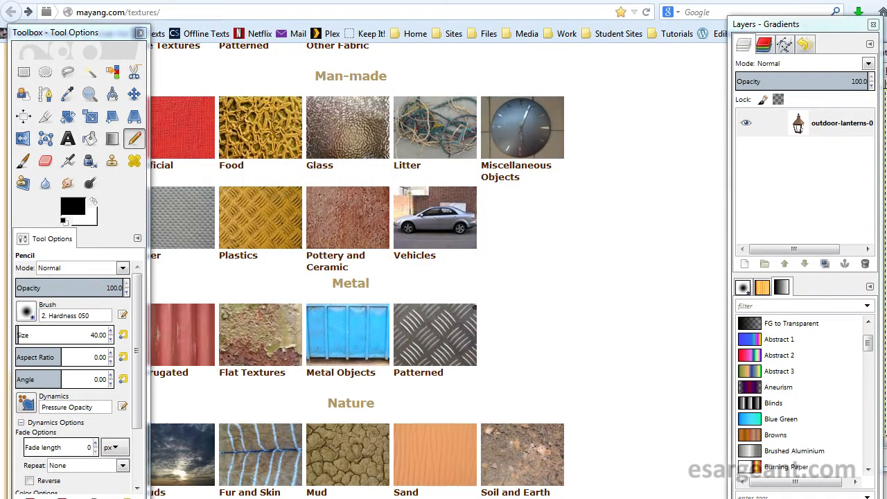
click(326, 288)
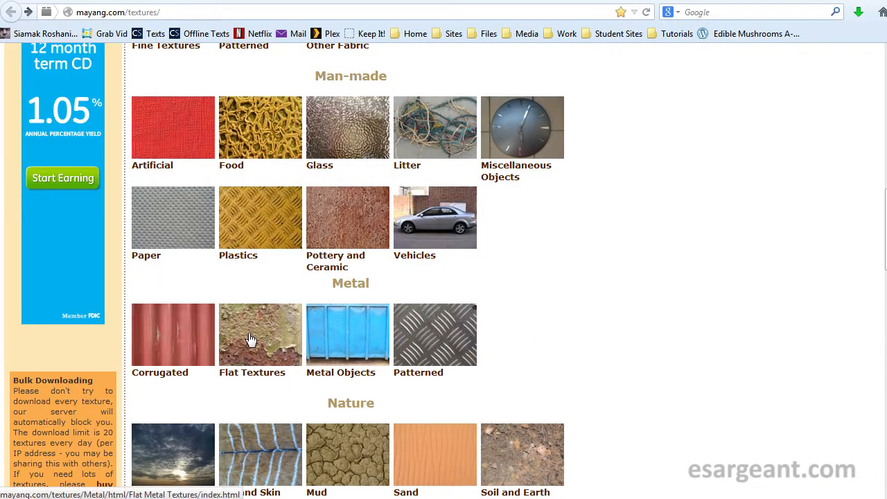
- Open the Flat Metal Textures category and view the full-size metal water spots texture
click(270, 338)
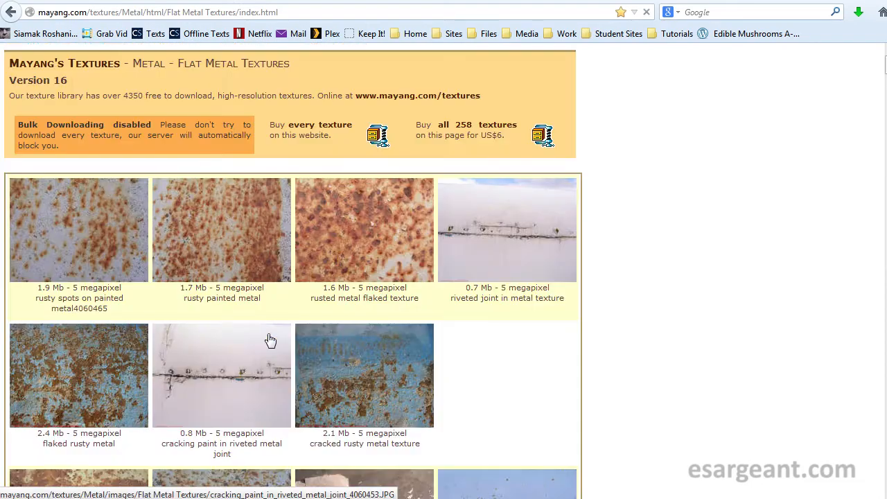
scroll(291, 271, down, 13)
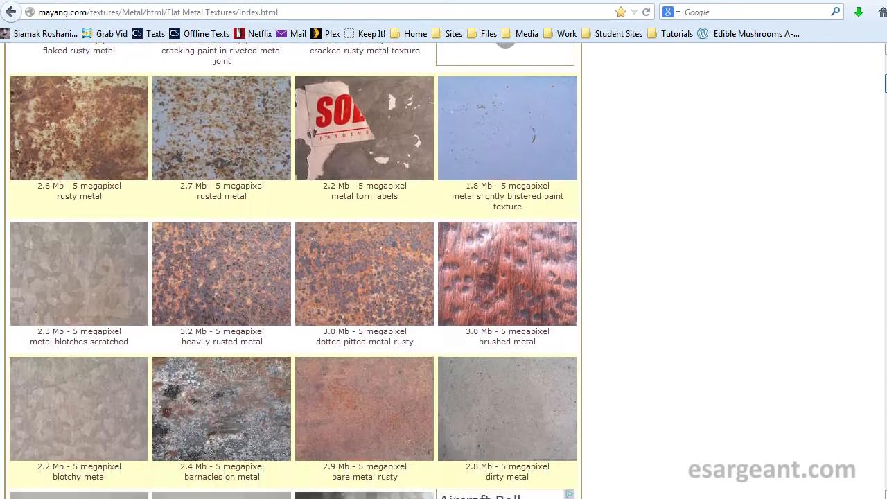
scroll(292, 270, down, 4)
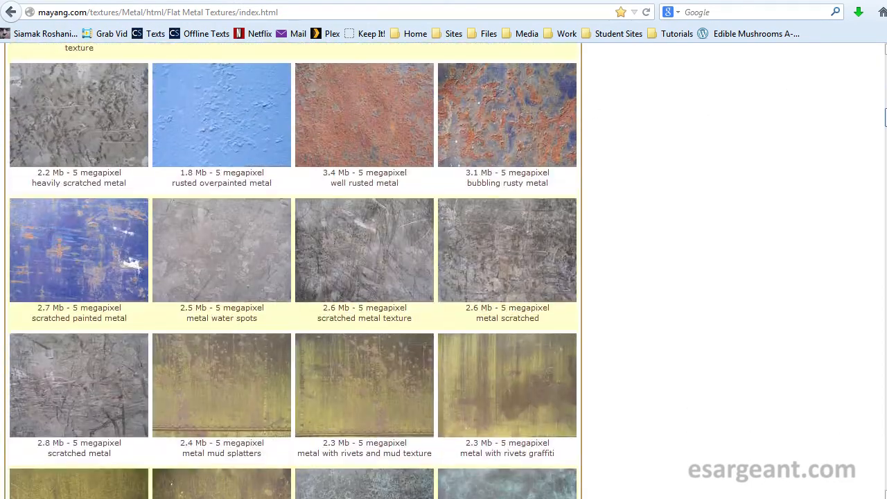
scroll(292, 270, down, 2)
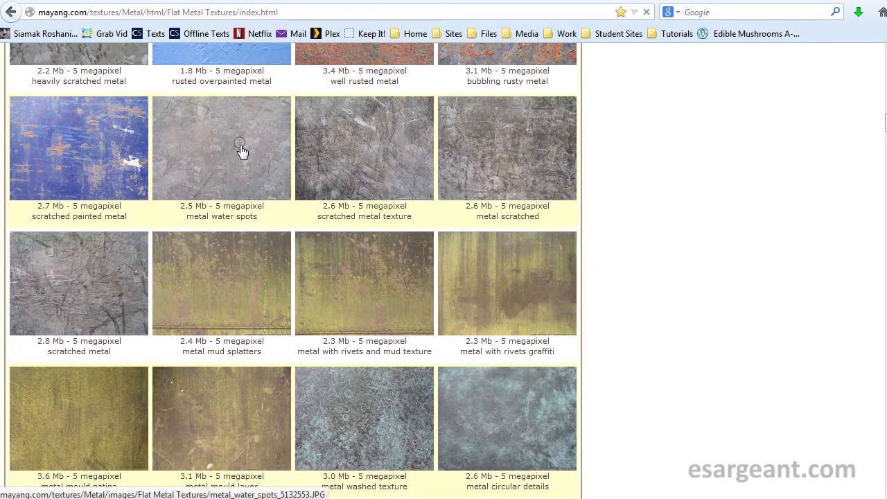
click(239, 153)
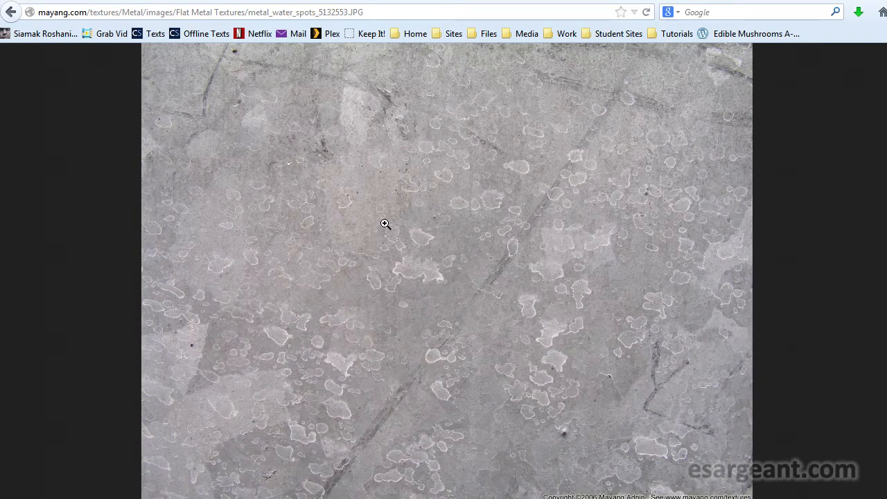
- Start saving the texture and browse to the Desktop's Lamp > sceneassets > images folder
right_click(484, 230)
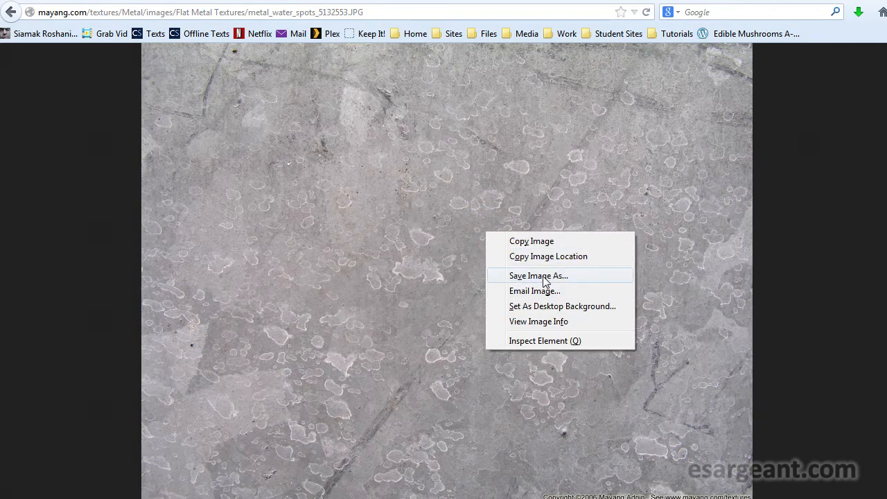
click(538, 276)
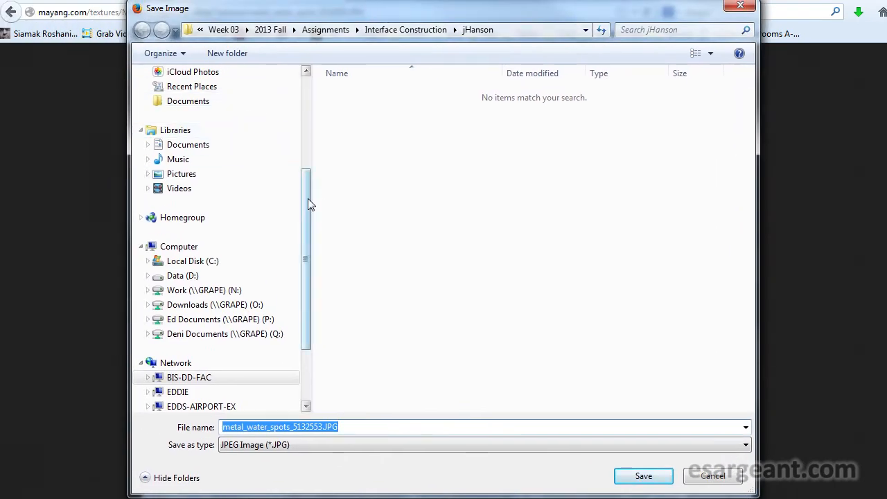
drag(307, 198, 288, 99)
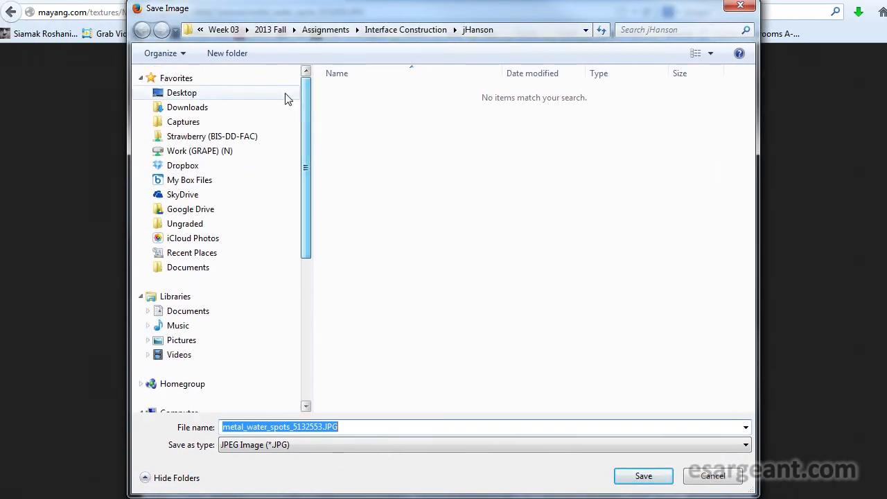
click(181, 94)
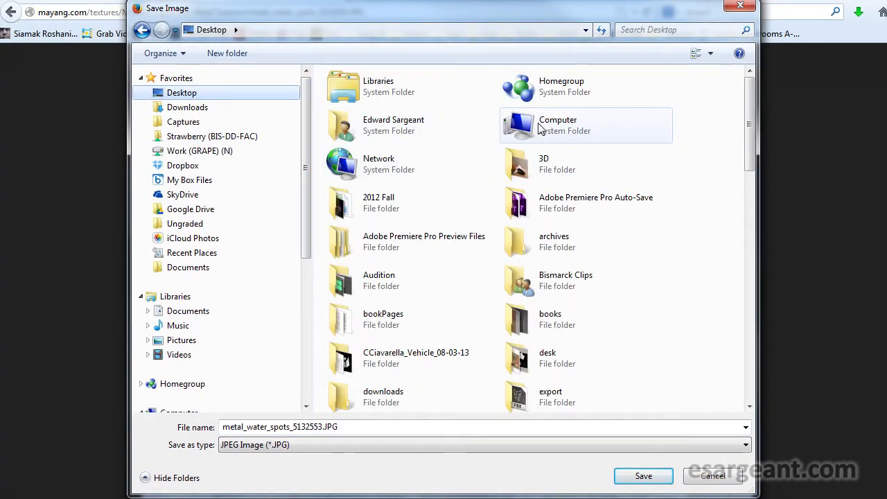
click(713, 122)
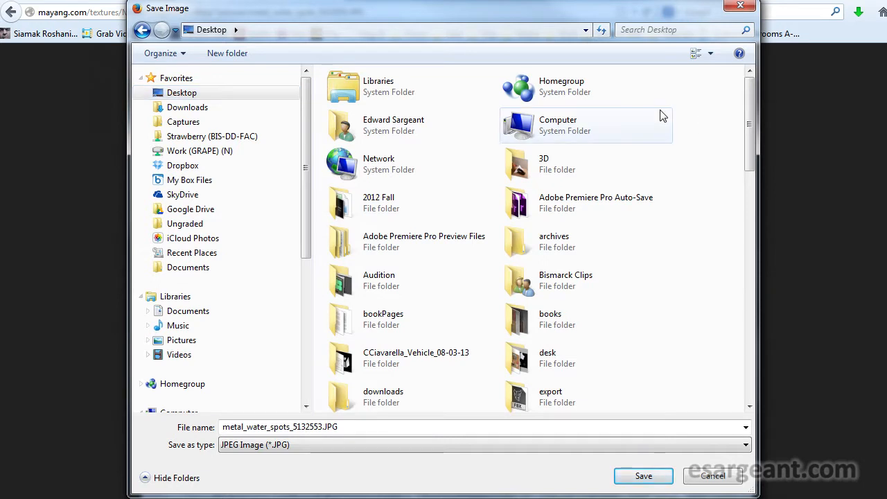
key(l)
key(Return)
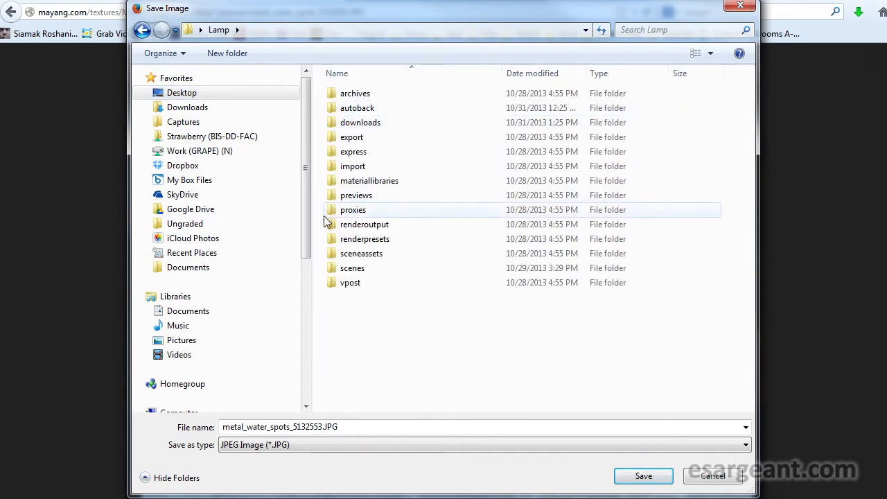
double_click(361, 260)
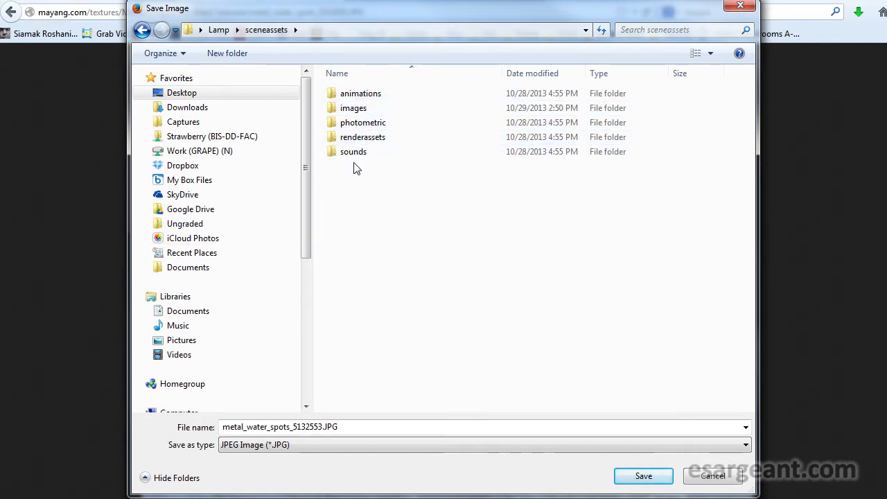
double_click(352, 108)
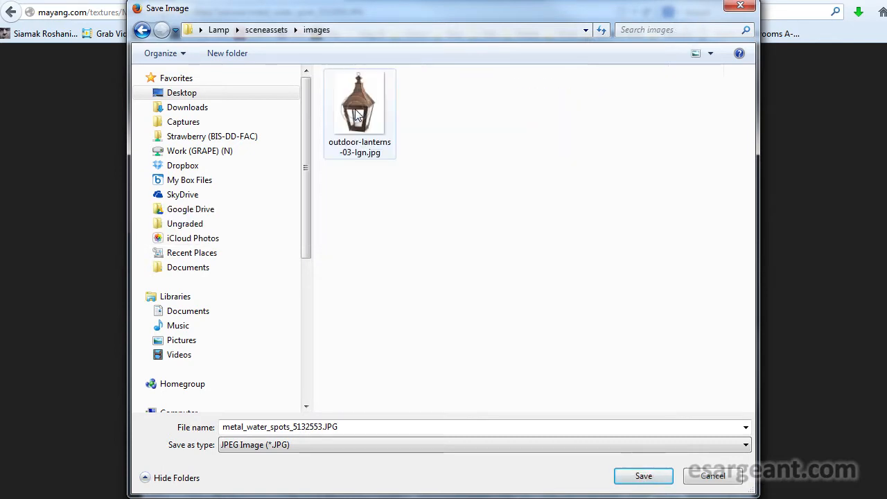
- Create a new folder named working inside the images folder
right_click(460, 165)
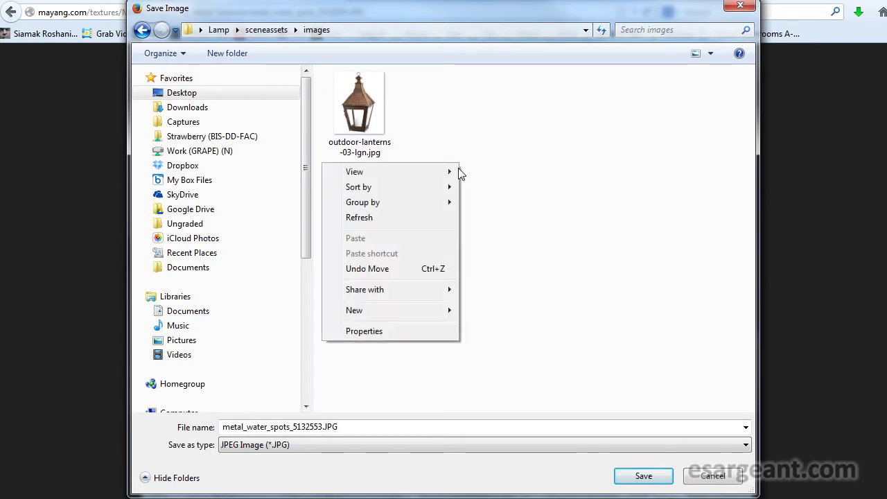
mouse_move(380, 310)
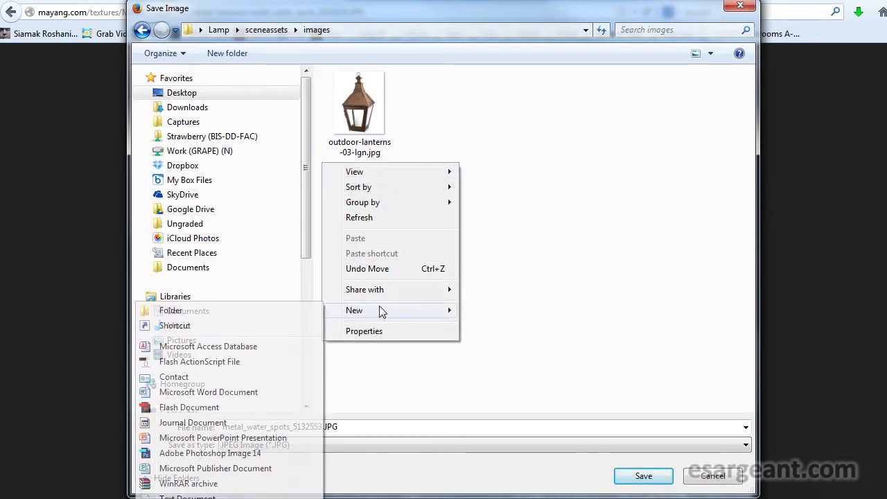
click(265, 311)
text(working)
key(Return)
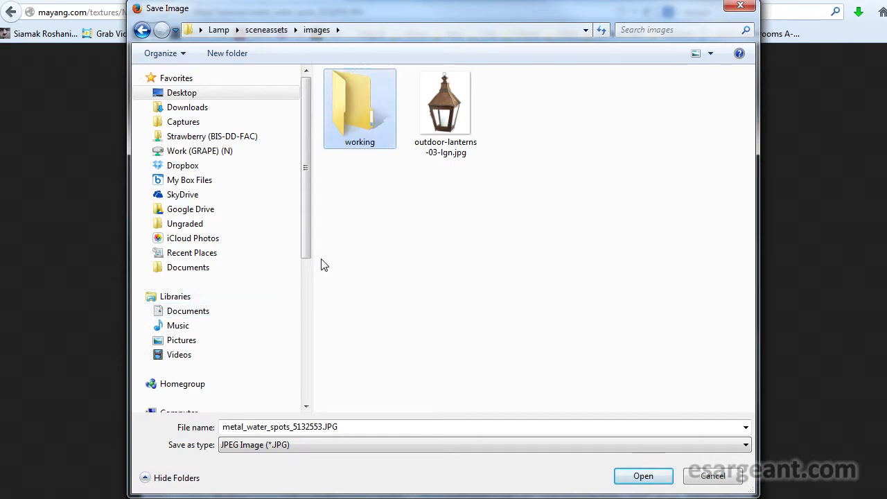
- Save the metal water spots texture into the working folder
double_click(356, 98)
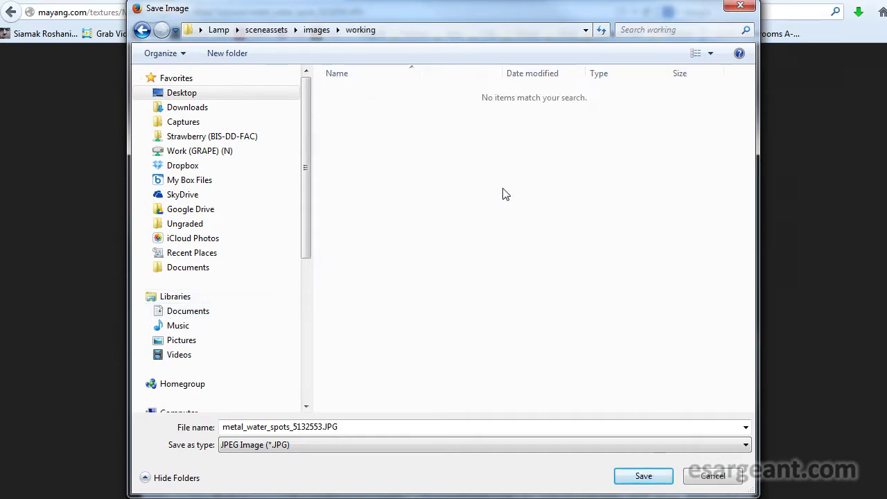
click(643, 476)
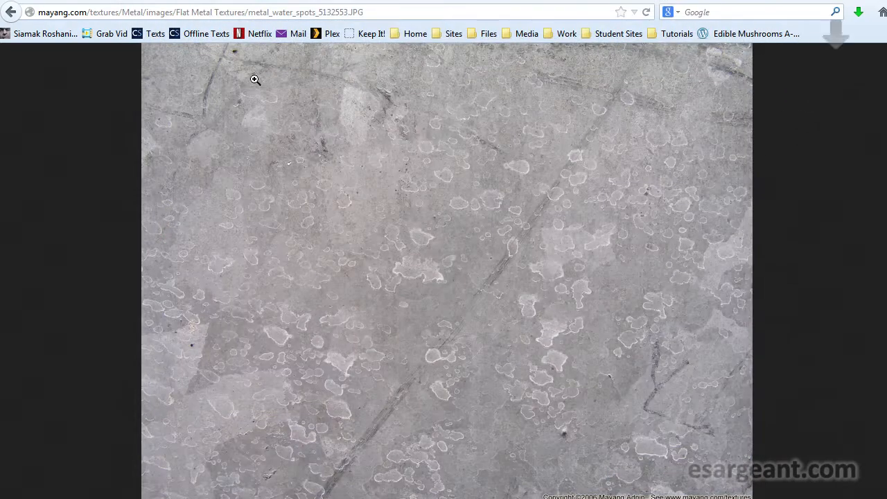
- Return to the texture list, open the scratched metal texture and save it into the working folder
click(15, 14)
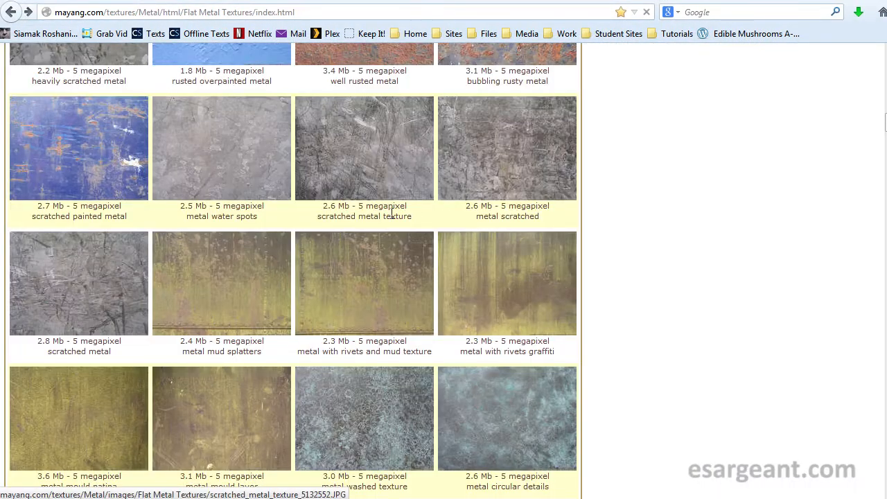
click(86, 271)
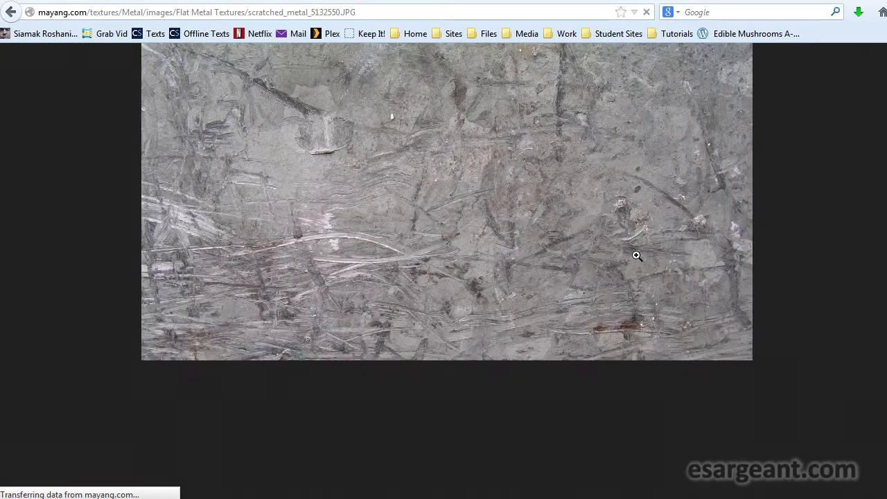
right_click(486, 207)
click(513, 255)
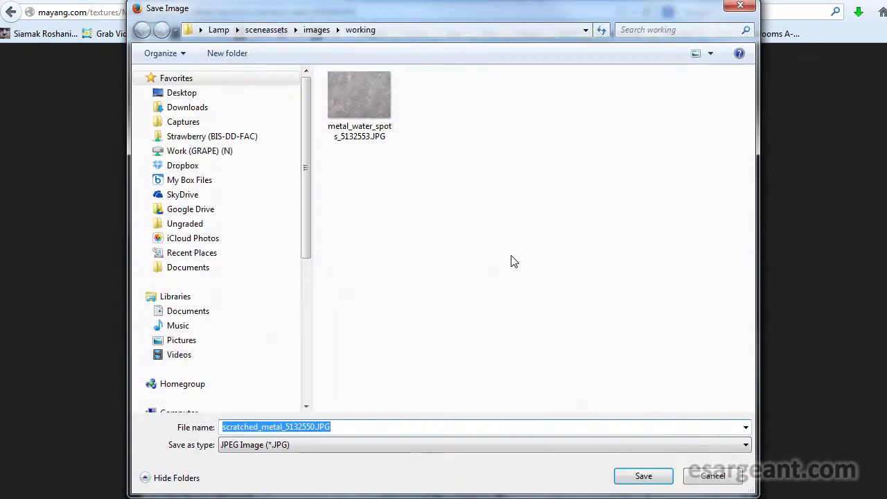
click(643, 475)
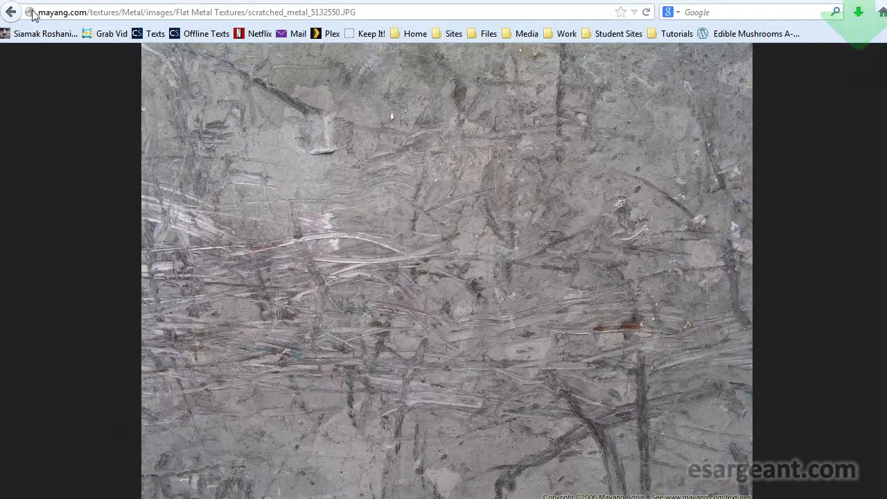
- Return to the texture list, open the metal mould patina texture and save it into the working folder
click(11, 11)
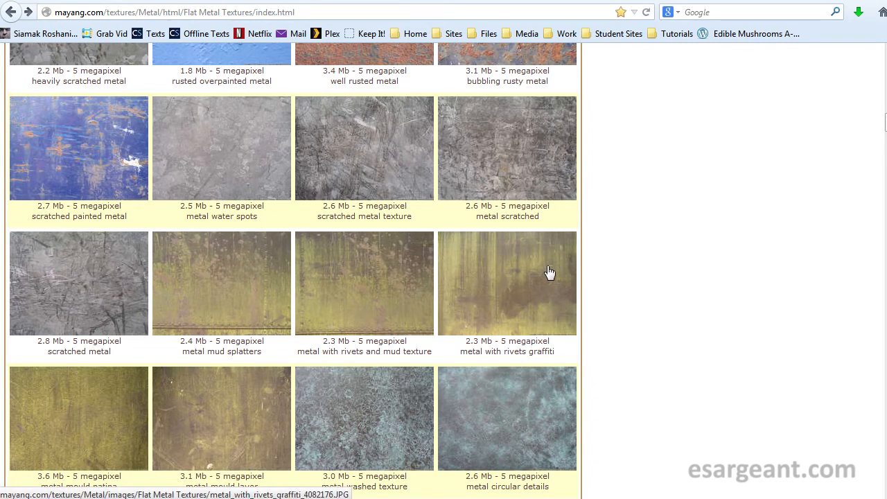
click(96, 432)
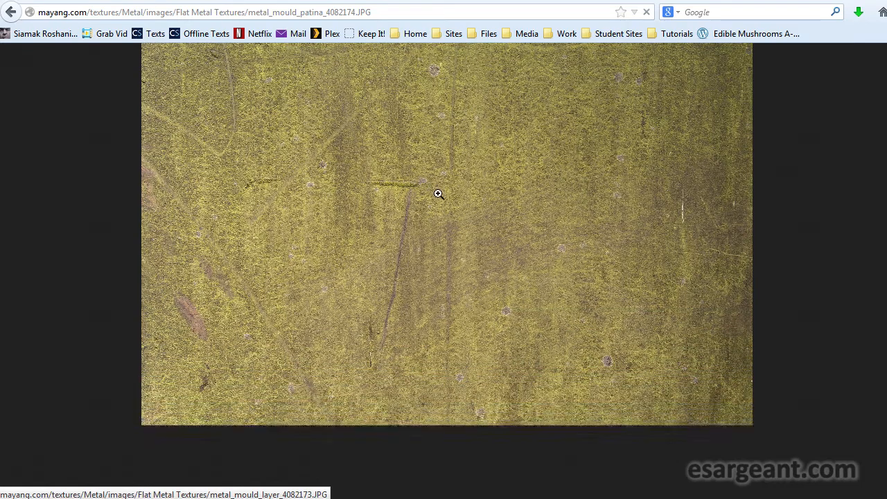
right_click(473, 204)
click(531, 242)
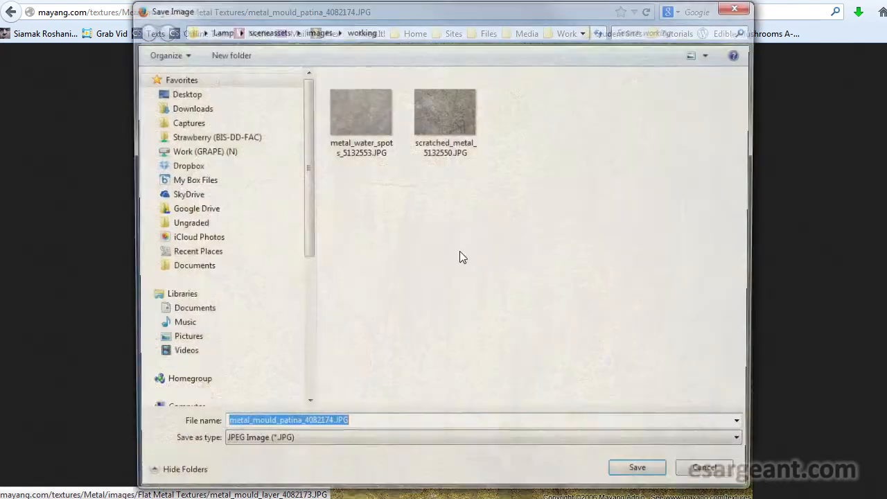
click(644, 474)
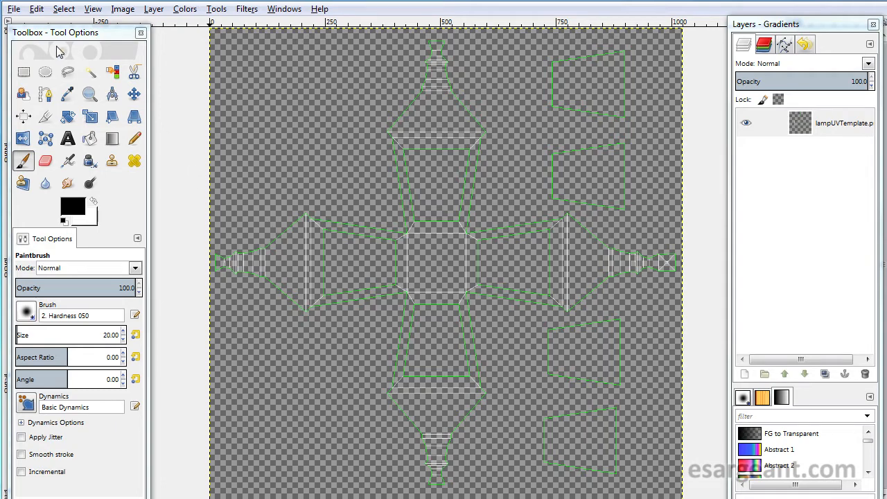
- Save the UV template image as lampDiffuse.xcf in the working folder, replacing the existing file
click(14, 9)
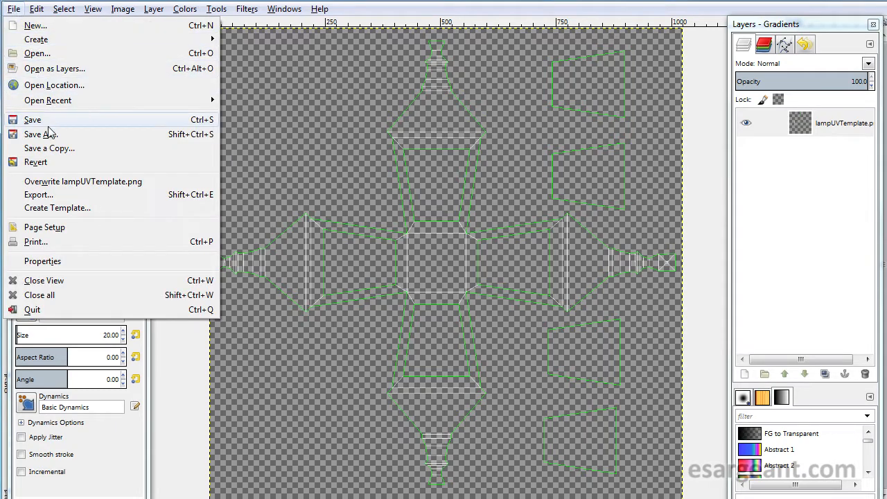
click(50, 134)
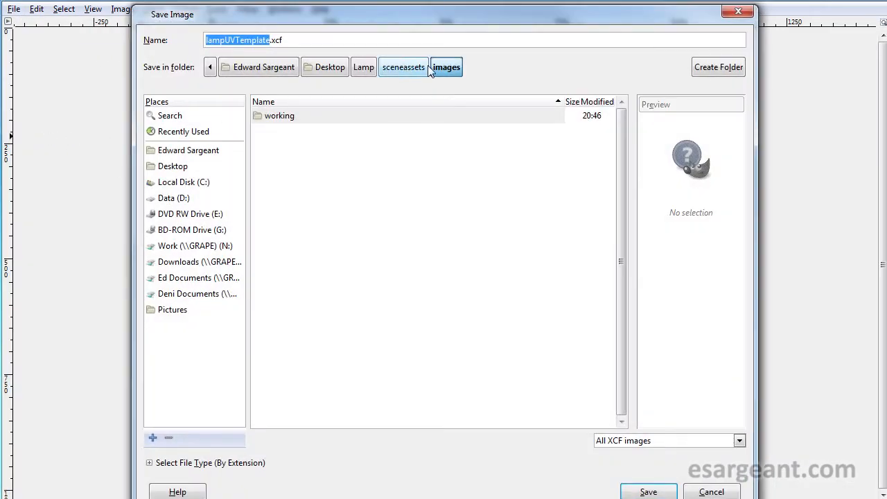
double_click(273, 119)
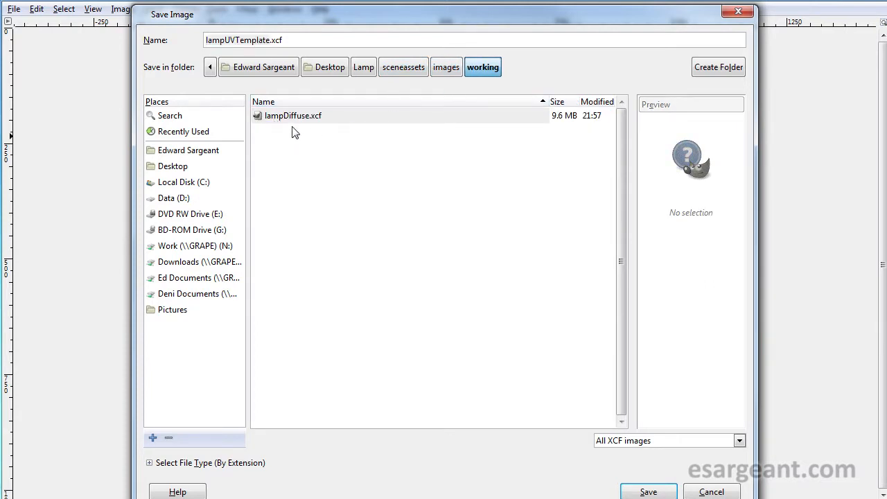
click(268, 119)
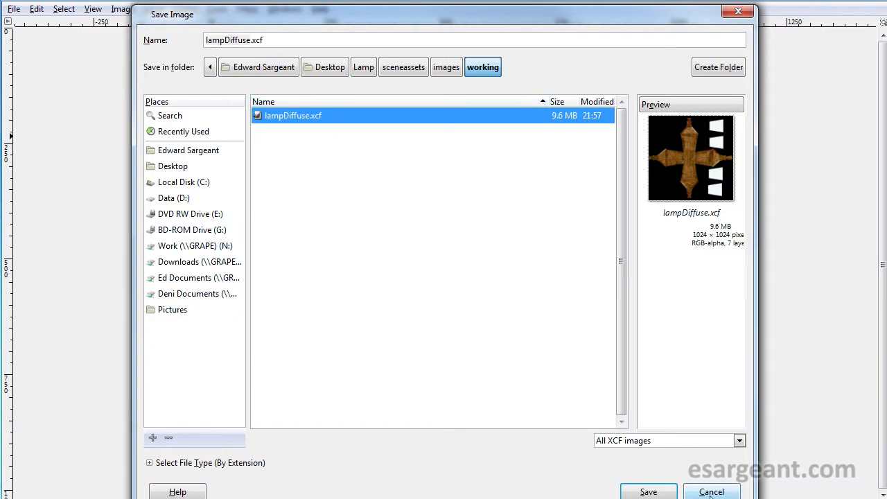
click(649, 491)
click(478, 324)
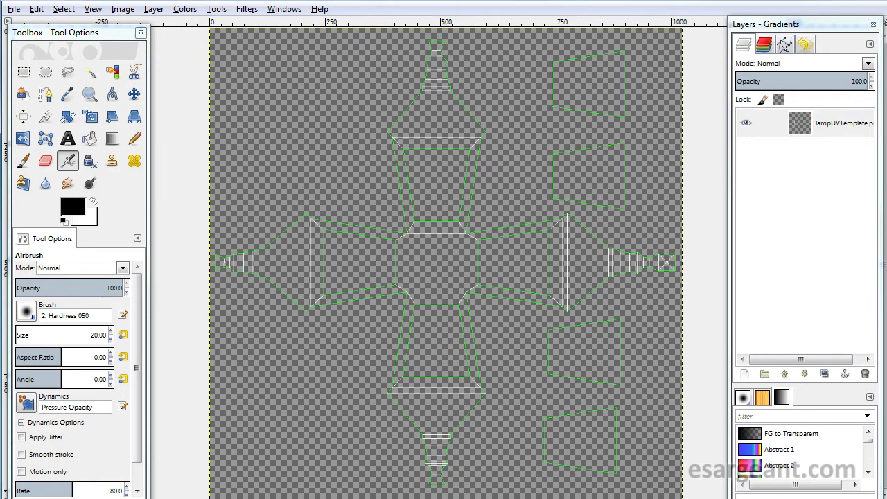
- Open the metal mould patina texture as an image in GIMP
drag(886, 19, 110, 0)
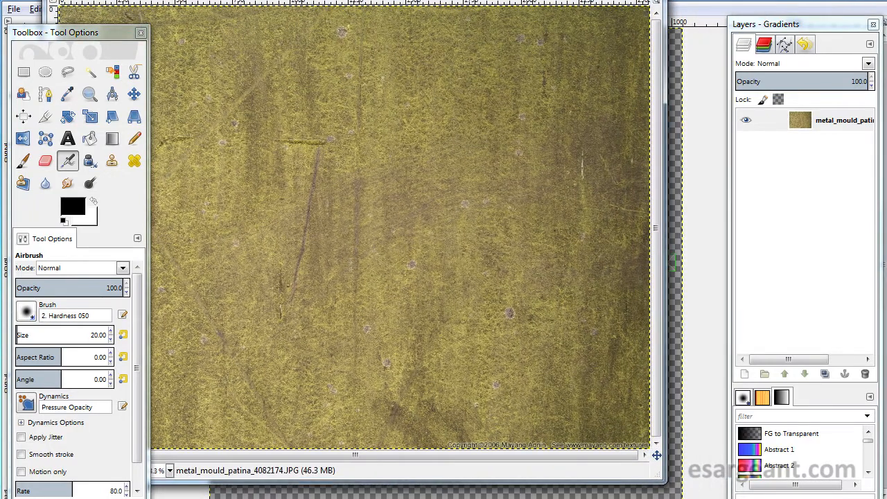
drag(347, 0, 259, 0)
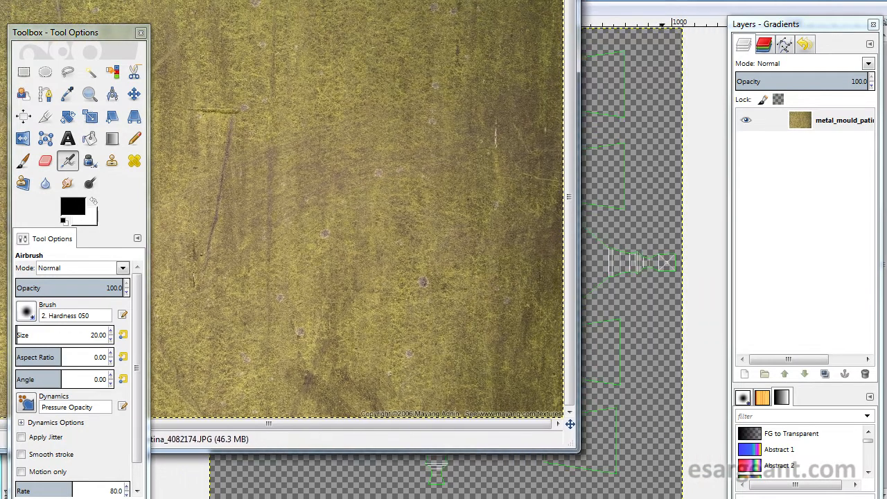
drag(859, 0, 225, 0)
drag(859, 0, 406, 0)
drag(230, 0, 881, 225)
click(392, 0)
drag(212, 0, 886, 208)
drag(128, 0, 333, 28)
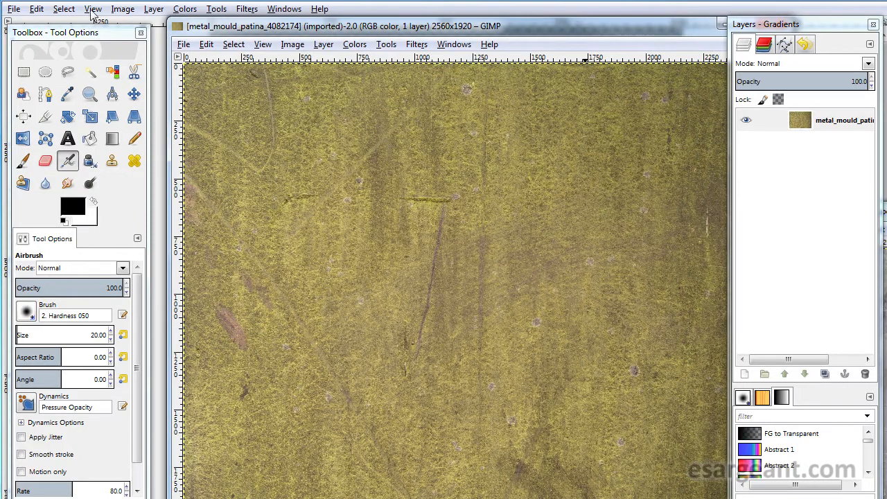
- Open the outdoor-lanterns-03-lgn.jpg reference image from the images folder and position its window
click(14, 9)
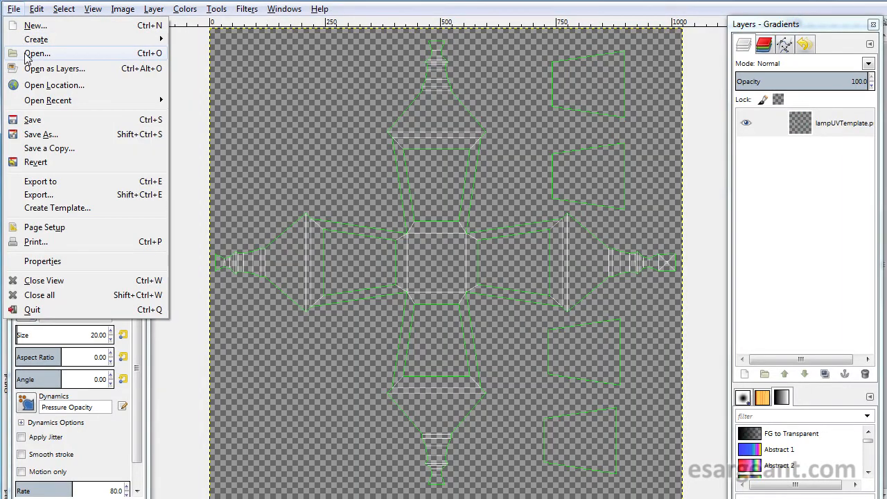
click(28, 53)
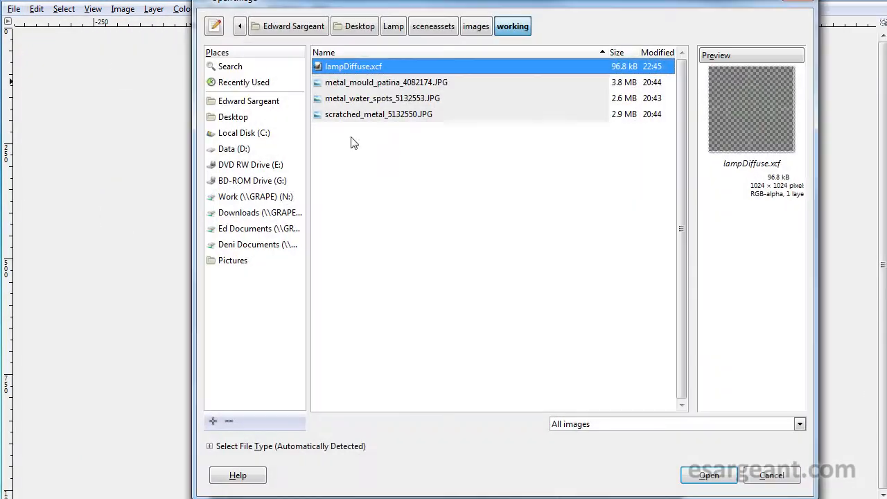
click(475, 26)
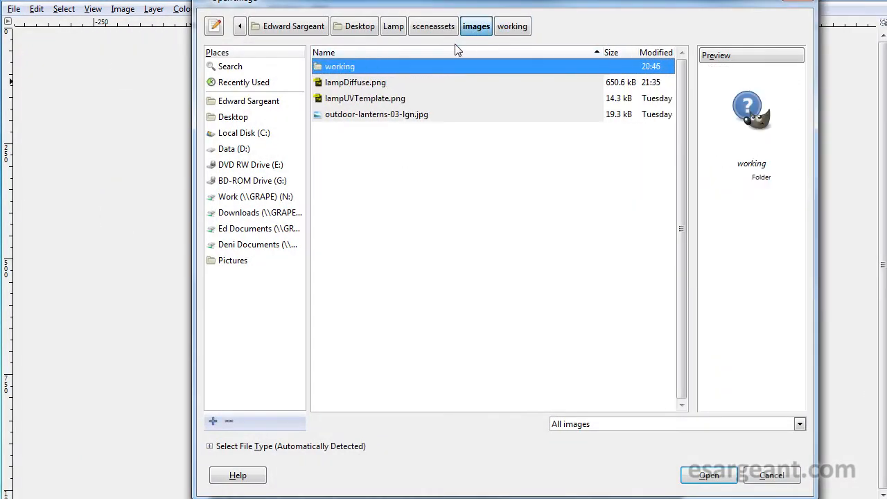
click(355, 116)
click(720, 475)
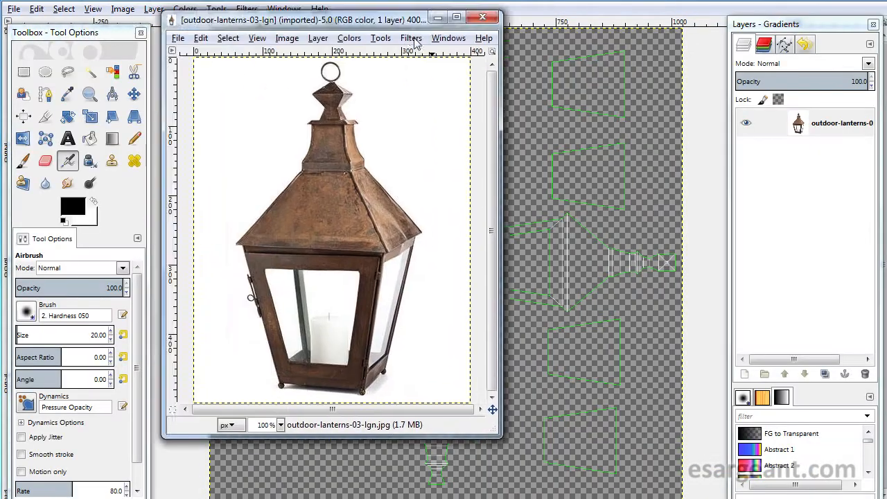
drag(265, 22, 387, 47)
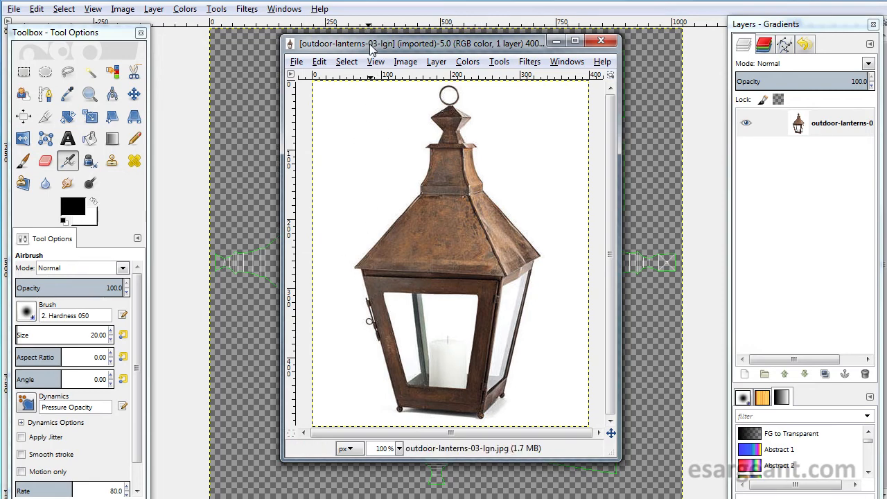
drag(374, 44, 381, 39)
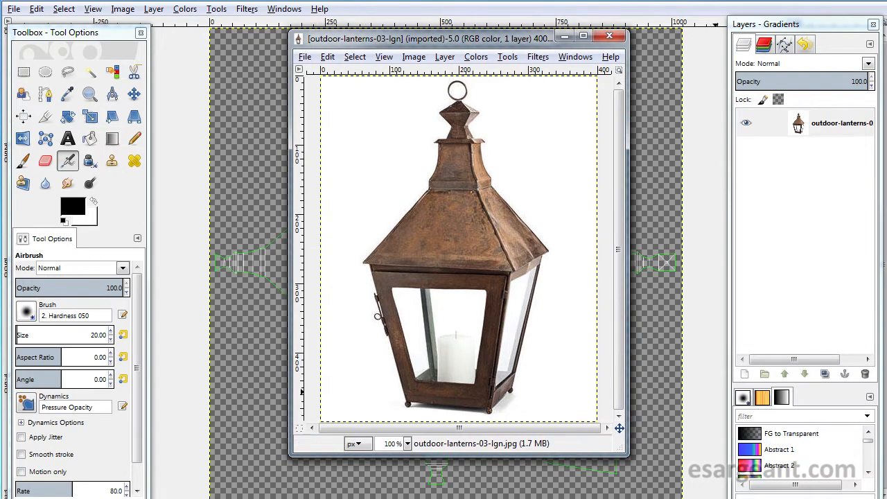
- Select all of the metal mould patina texture and paste it into the lampDiffuse image
click(724, 498)
click(627, 485)
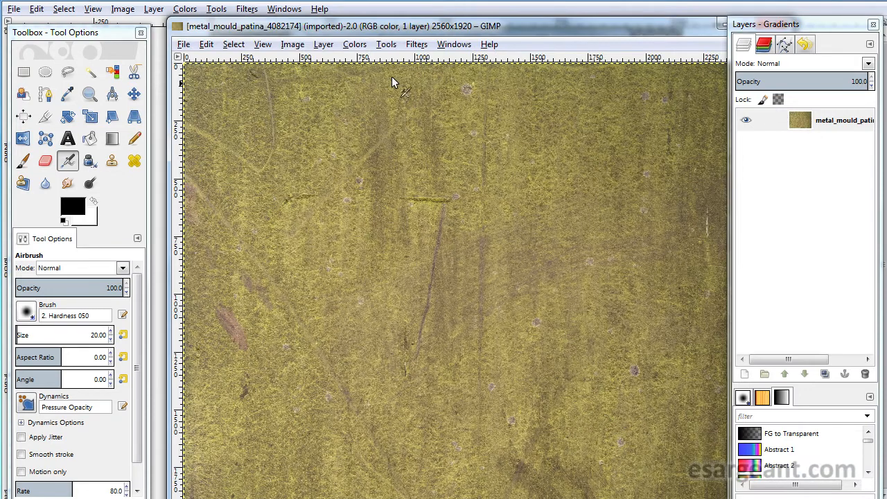
drag(352, 25, 238, 200)
drag(374, 38, 886, 36)
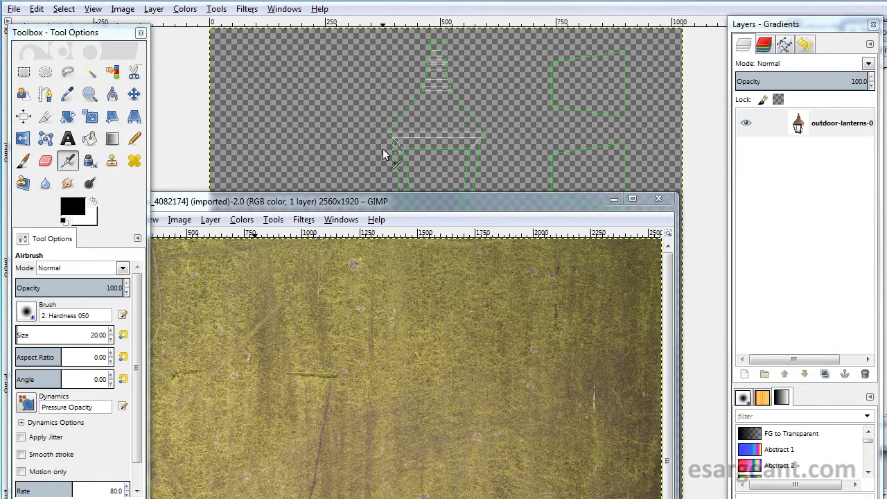
drag(365, 196, 433, 18)
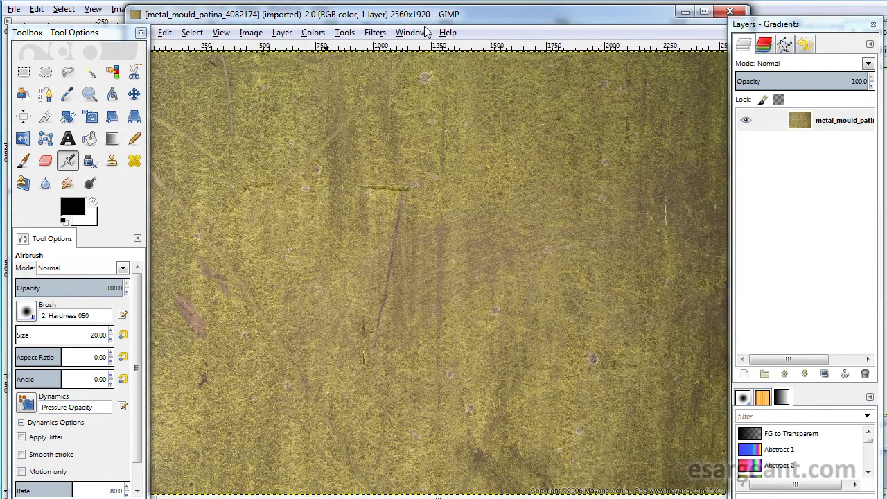
key(ctrl+a)
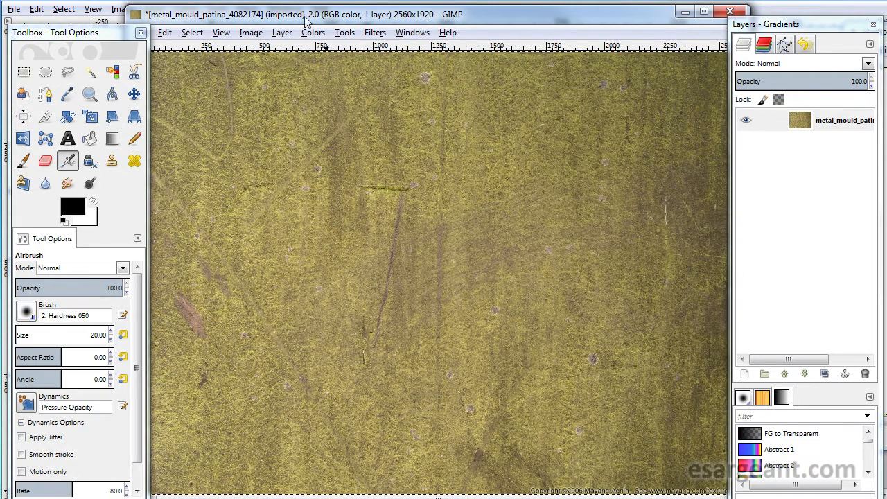
drag(231, 14, 166, 498)
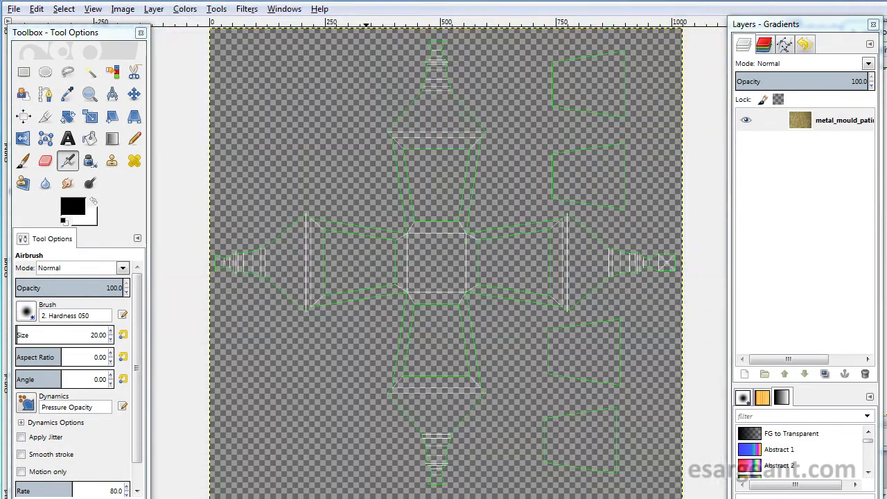
key(ctrl+v)
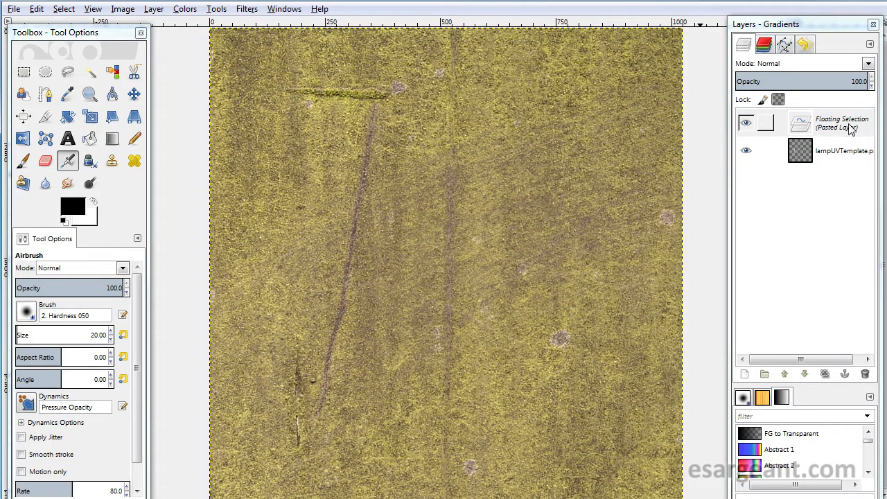
- Turn the pasted selection into a new layer named texture and lower it beneath the UV template layer
right_click(806, 132)
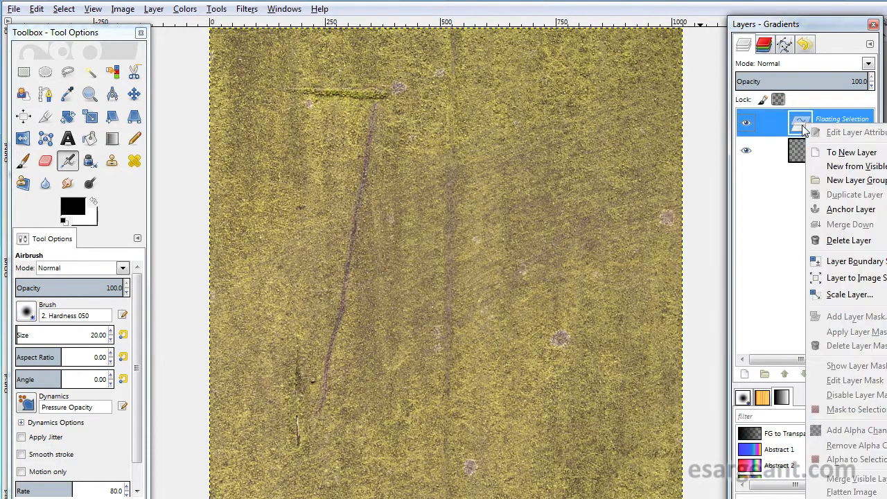
click(844, 153)
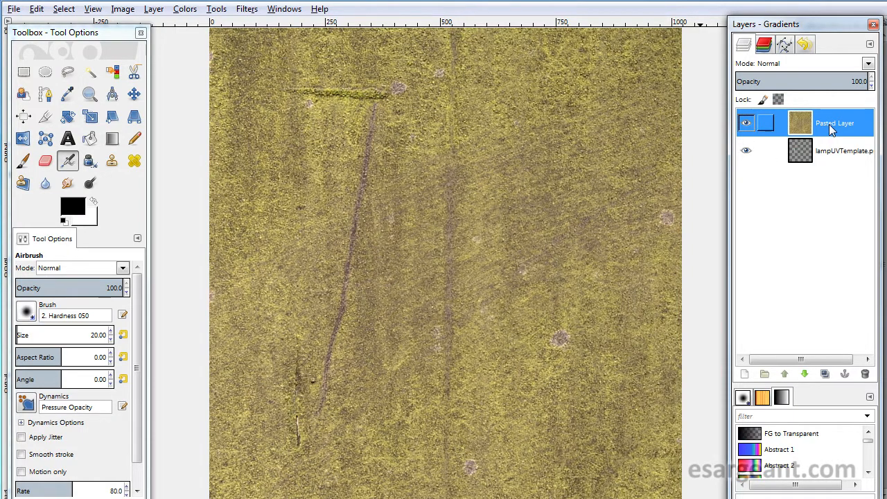
double_click(831, 126)
text(texture)
key(Return)
click(804, 374)
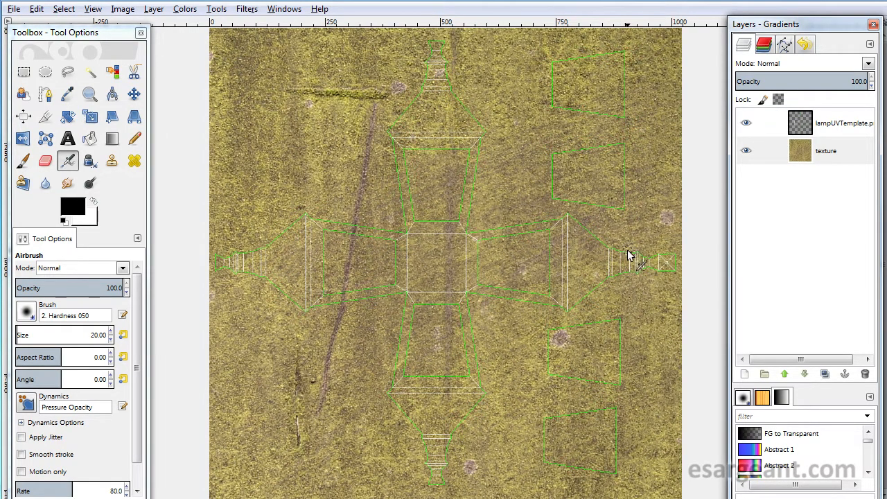
- Scale the texture layer proportionally to about 1419 × 1064 px and centre it over the canvas
key(m)
mouse_move(556, 92)
mouse_down()
mouse_move(338, 269)
mouse_move(302, 321)
mouse_move(568, 261)
mouse_move(307, 297)
mouse_move(514, 252)
mouse_move(531, 301)
mouse_move(377, 184)
mouse_move(568, 131)
mouse_move(392, 279)
mouse_move(511, 183)
mouse_move(404, 264)
mouse_move(524, 234)
mouse_move(370, 293)
mouse_move(483, 224)
mouse_move(473, 244)
mouse_move(412, 272)
mouse_move(425, 290)
mouse_up()
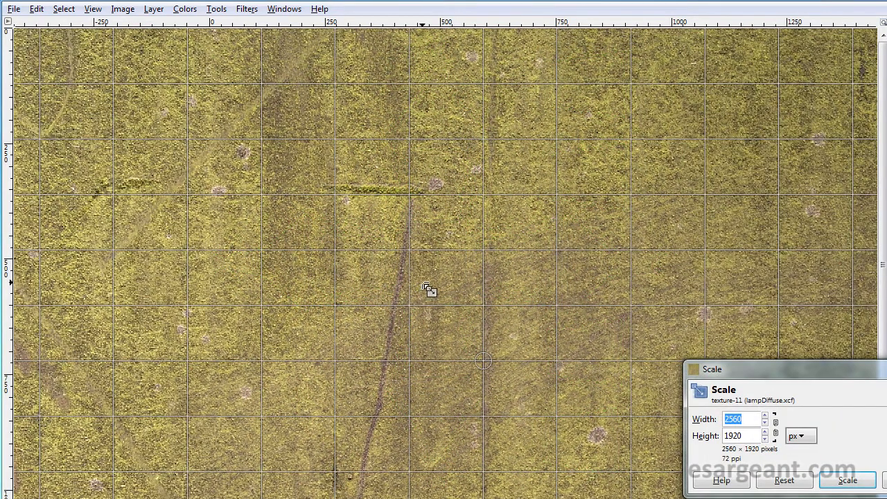
text(--=)
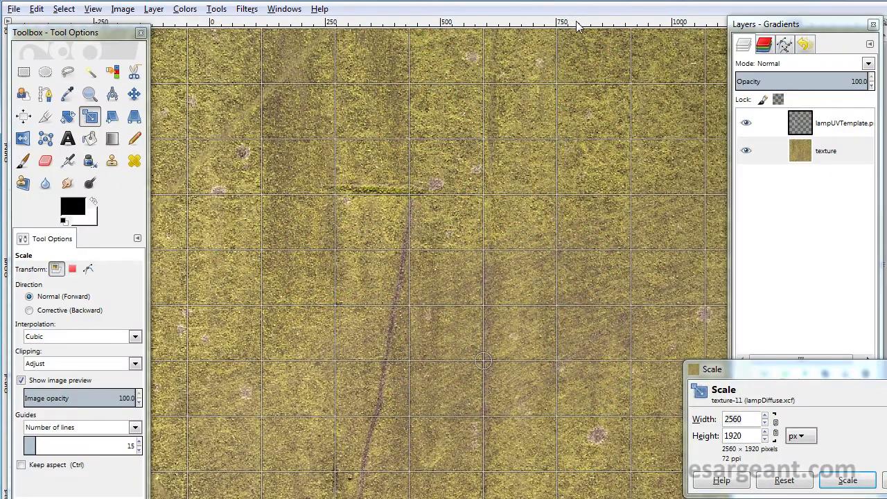
key(minus)
key(minus)
key(minus)
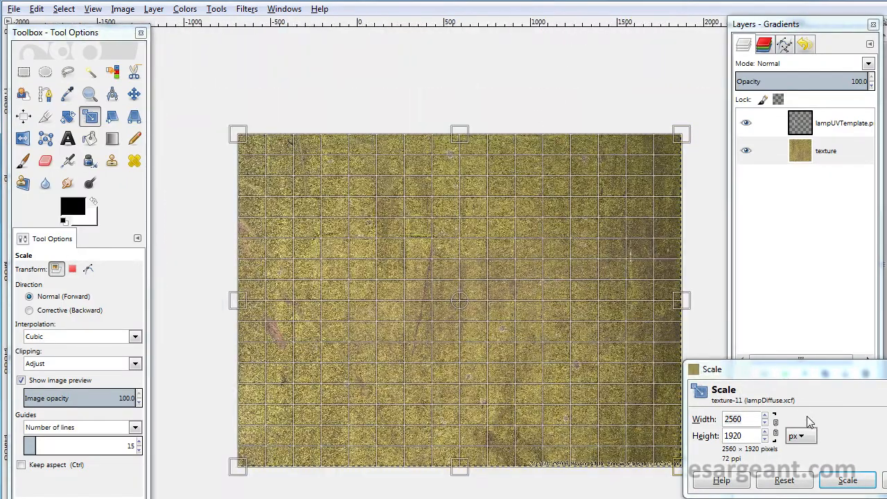
click(776, 430)
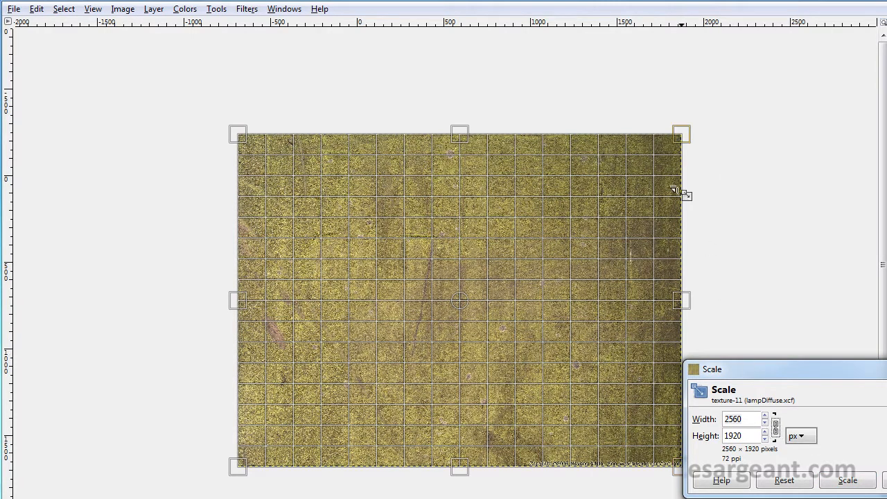
drag(680, 136, 496, 275)
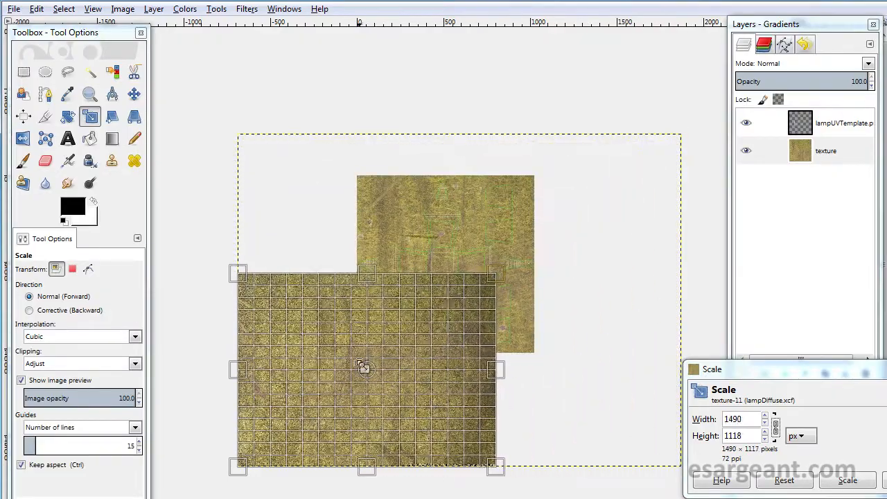
drag(363, 367, 455, 261)
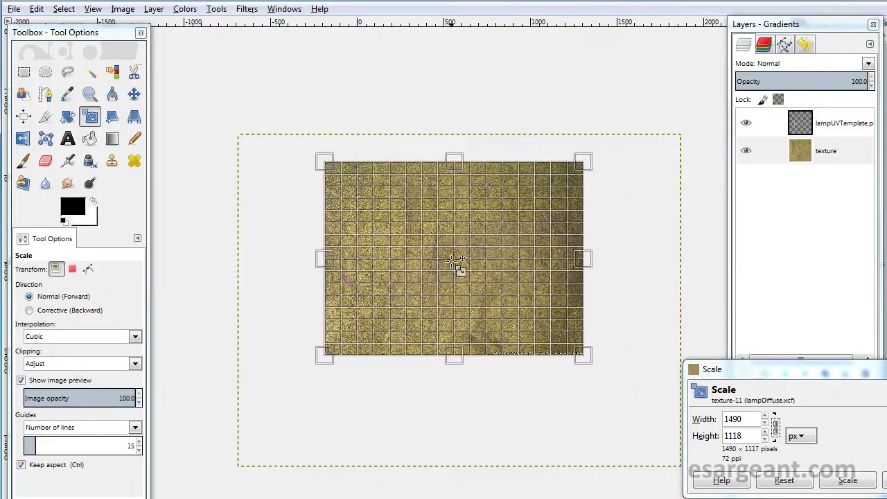
mouse_move(583, 165)
mouse_down()
mouse_move(550, 199)
mouse_move(583, 174)
mouse_up()
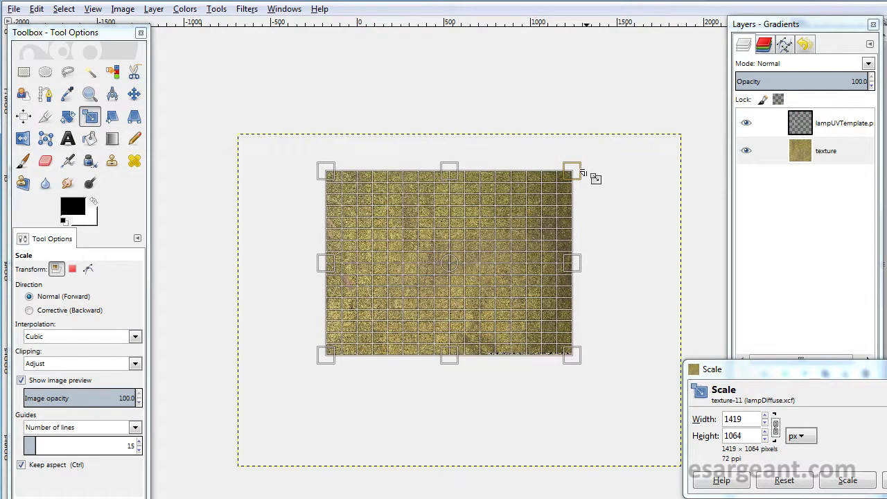
click(877, 489)
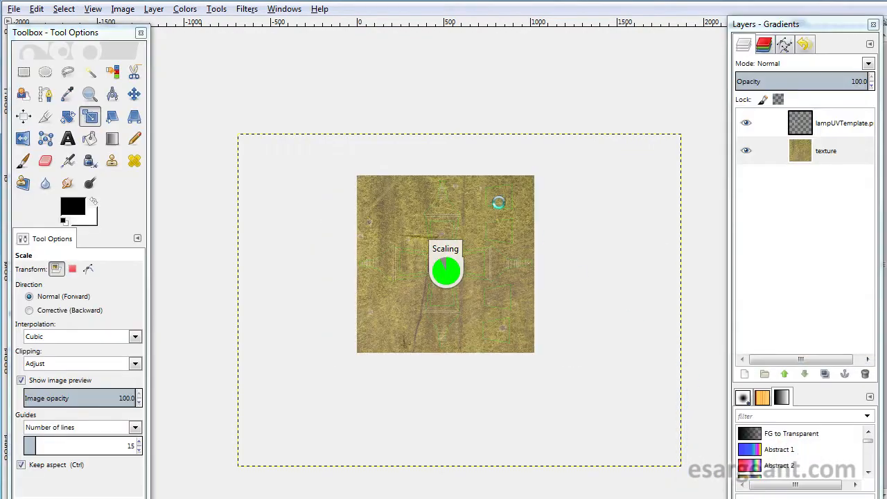
- Nudge the texture layer with the Move tool and link the UV template layer
scroll(507, 207, up, 3)
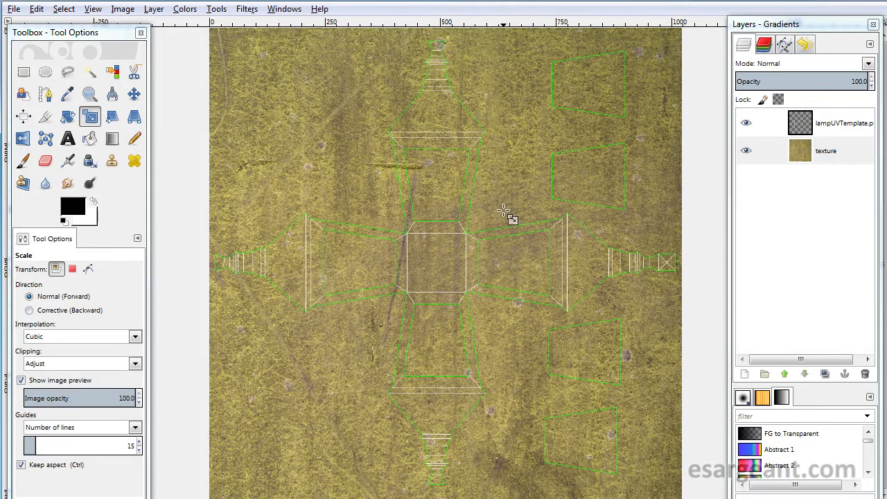
key(m)
drag(347, 164, 348, 190)
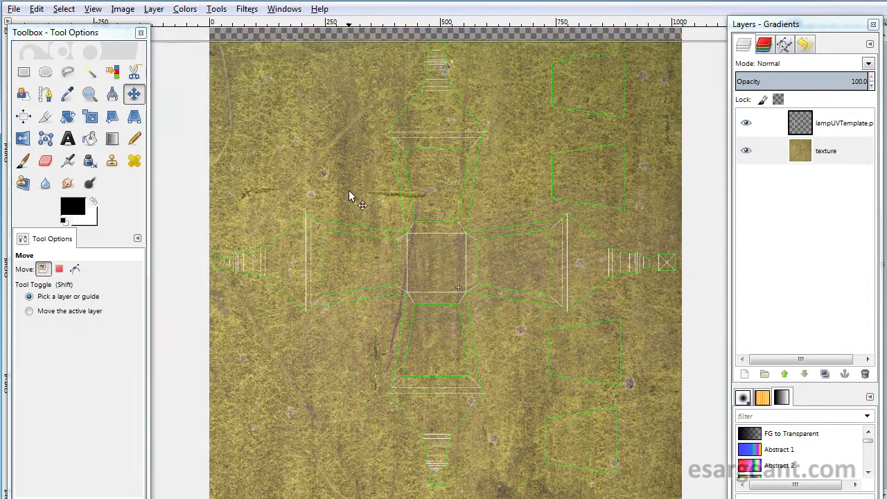
scroll(347, 177, down, 1)
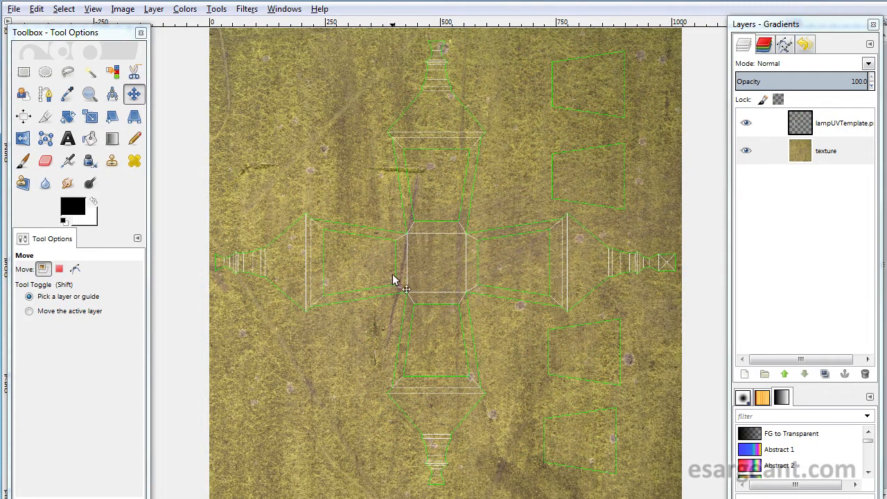
click(766, 124)
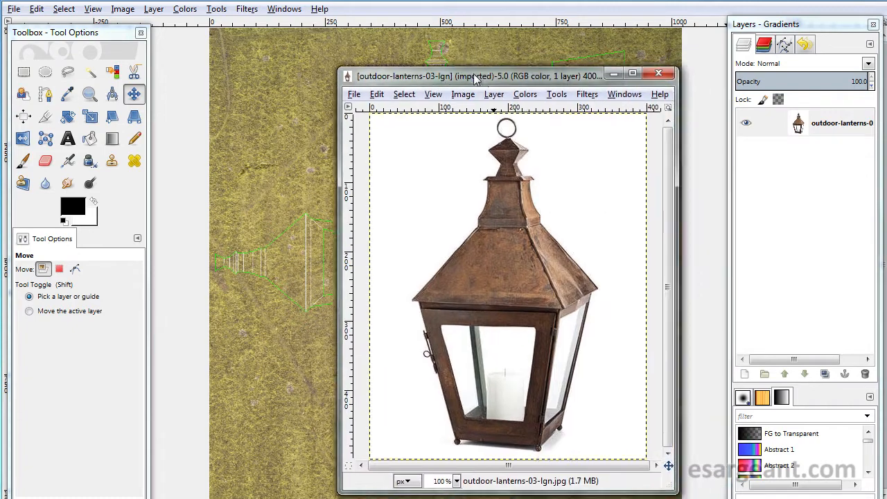
- Desaturate the texture layer using the Luminosity shade of gray
drag(480, 78, 886, 97)
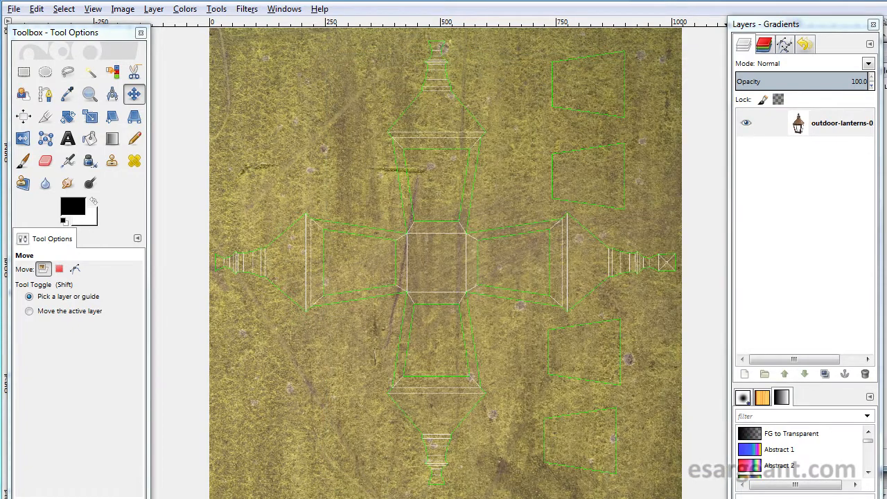
click(810, 154)
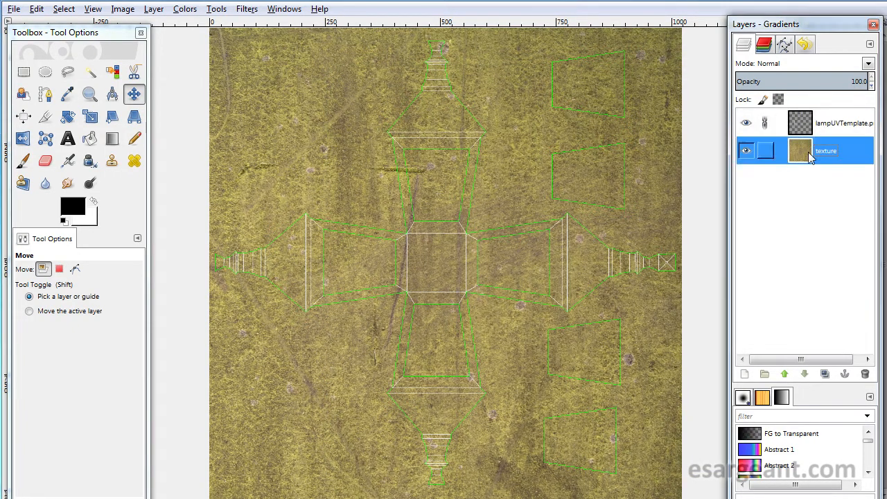
click(185, 9)
click(211, 159)
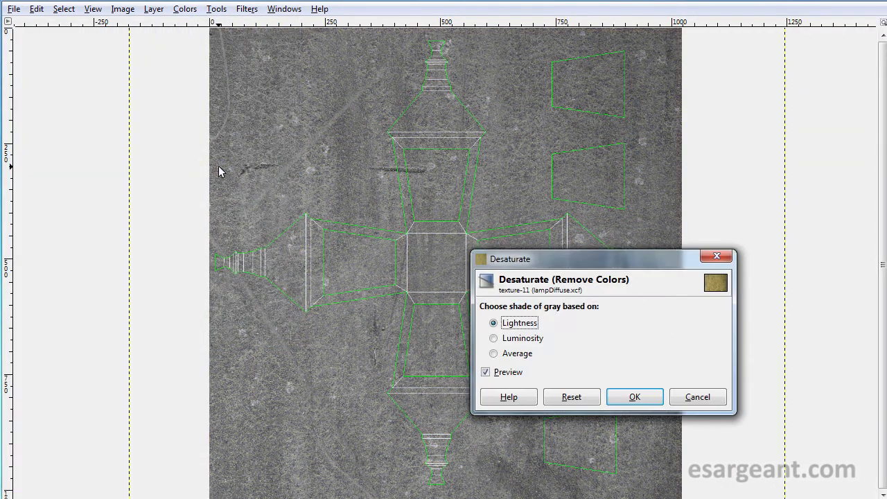
click(524, 338)
click(519, 354)
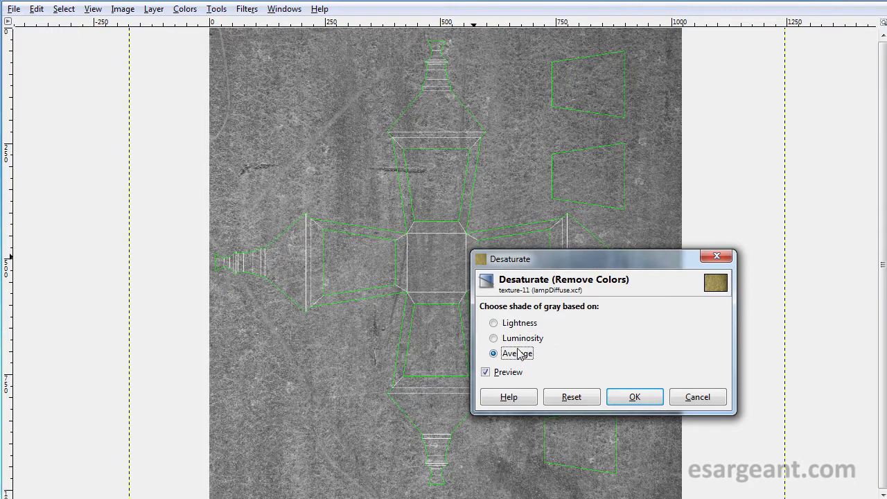
click(520, 338)
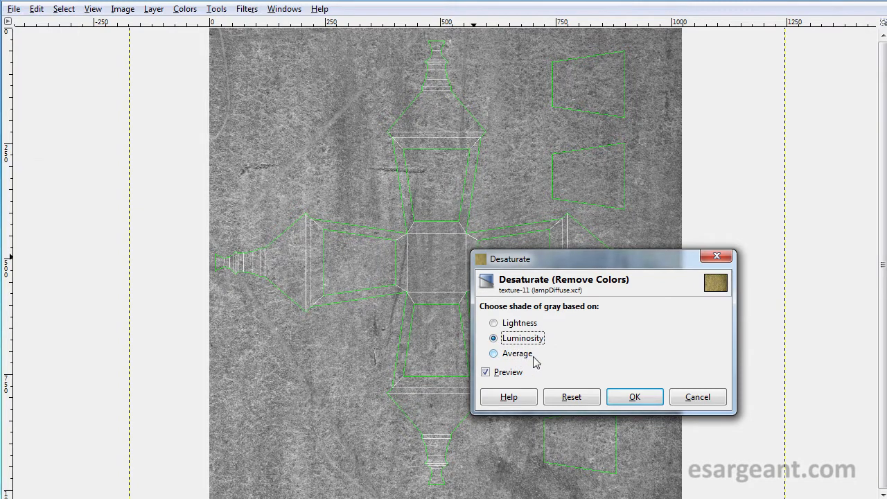
click(628, 398)
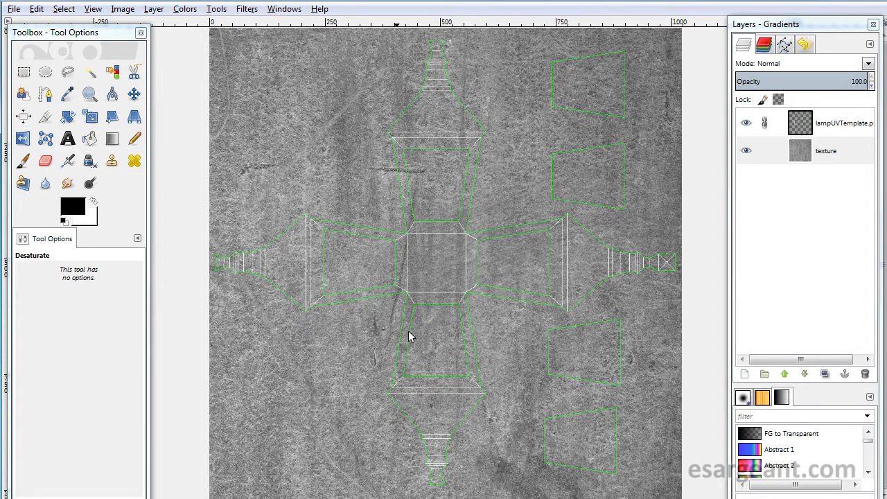
- Add a new transparent 1024 × 1024 layer named color above the texture layer
click(745, 374)
drag(53, 8, 476, 141)
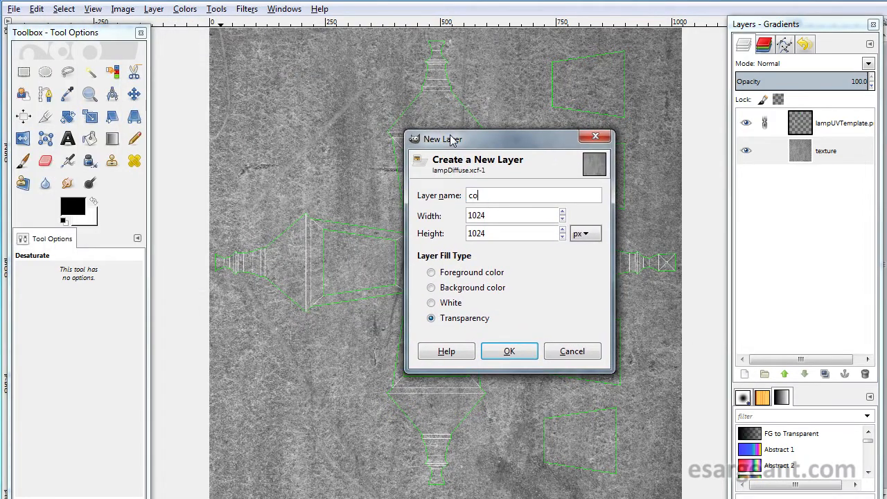
key(Return)
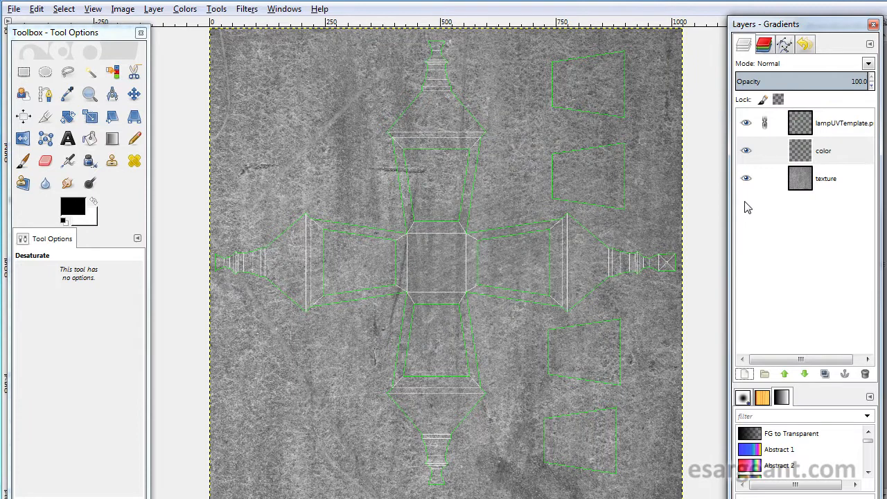
- Move the color layer down the stack so it sits below the texture layer
click(752, 151)
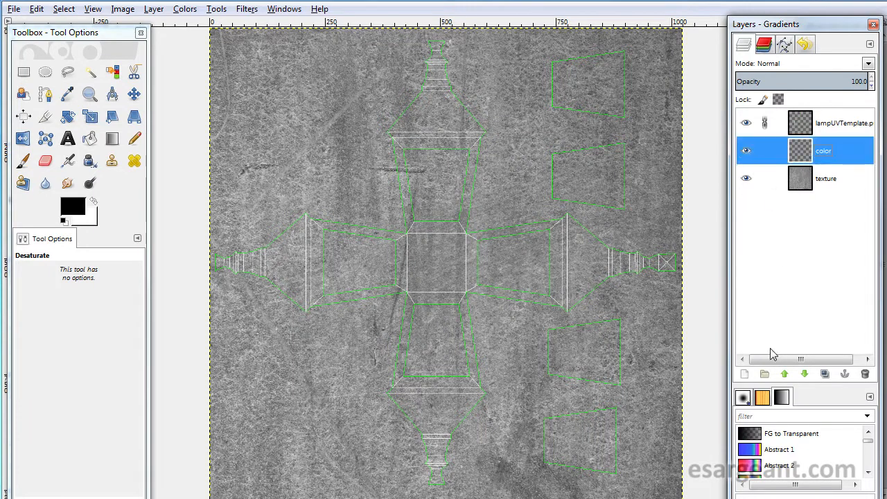
click(804, 375)
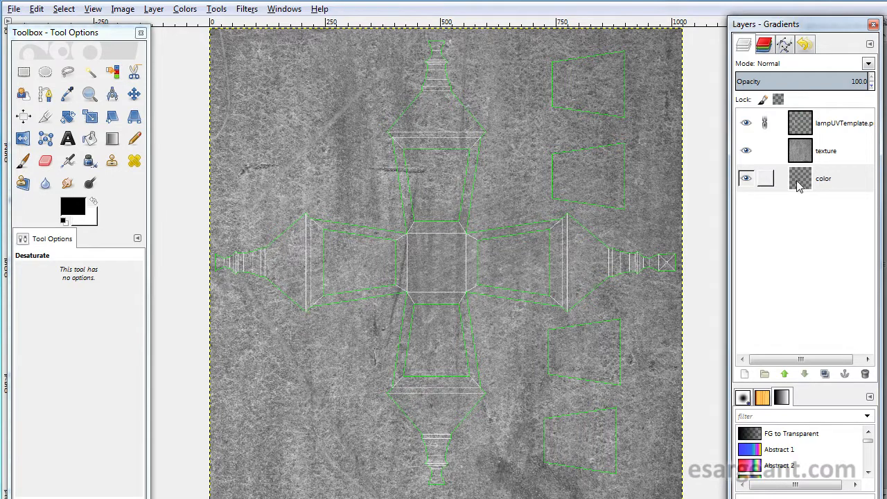
- Set the foreground color to a brown, HTML notation 946022
click(73, 206)
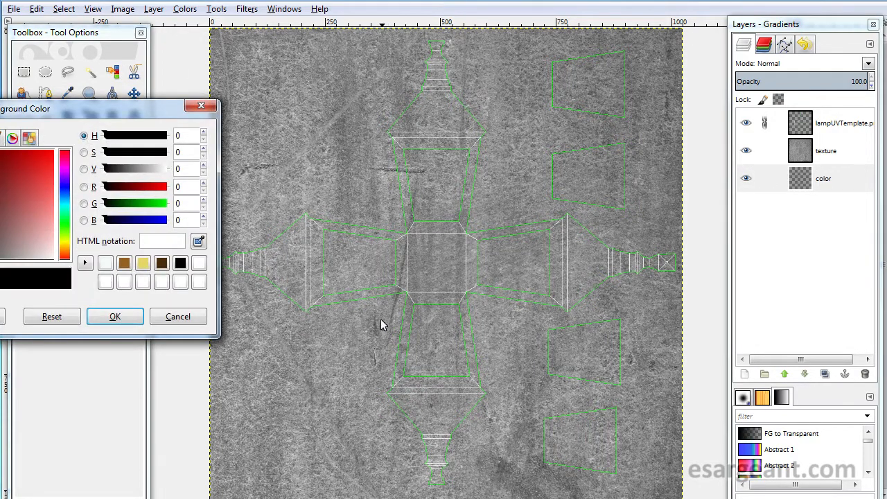
drag(76, 118, 437, 142)
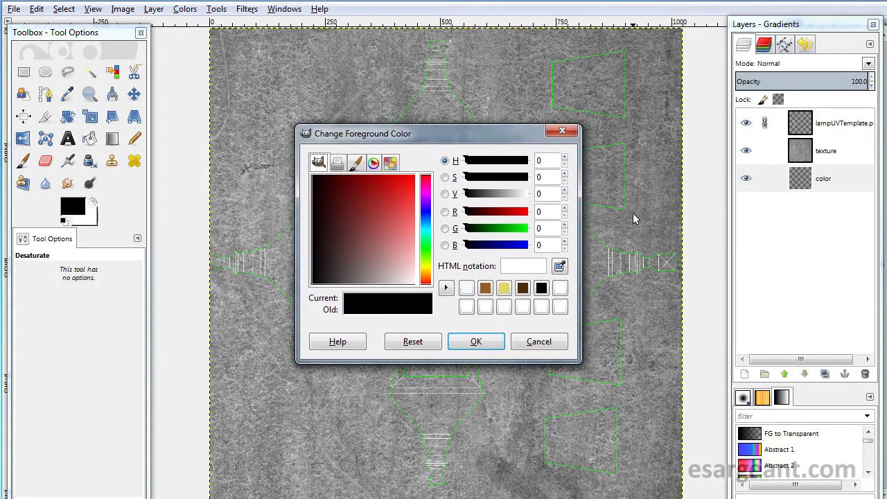
click(338, 189)
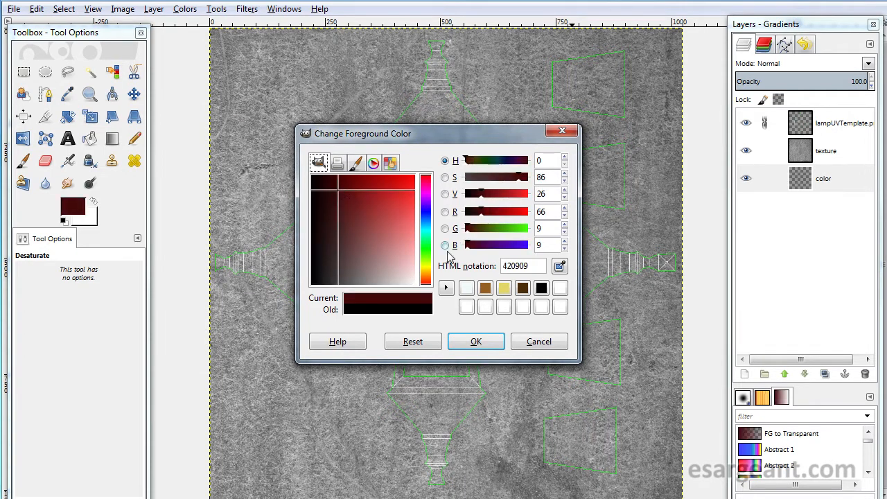
drag(430, 272, 430, 279)
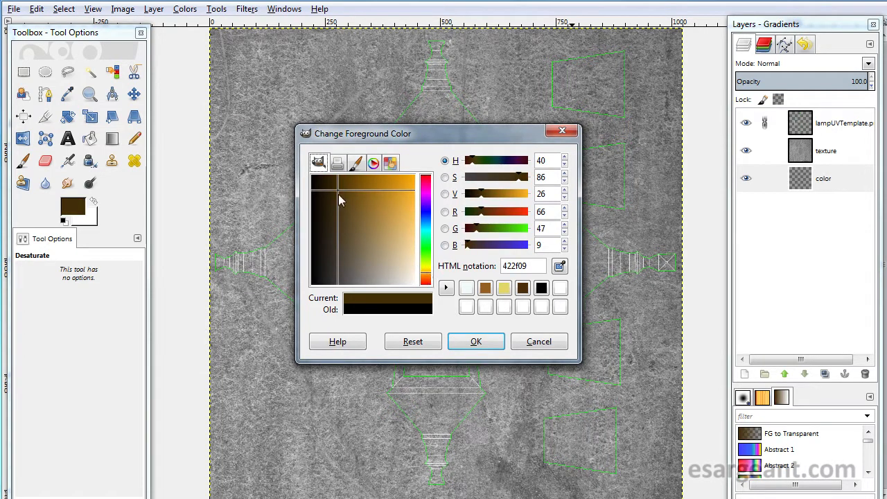
mouse_move(338, 196)
mouse_down()
mouse_move(350, 187)
mouse_move(340, 193)
mouse_move(355, 194)
mouse_move(340, 216)
mouse_move(349, 263)
mouse_move(345, 203)
mouse_move(356, 205)
mouse_move(339, 193)
mouse_up()
click(485, 288)
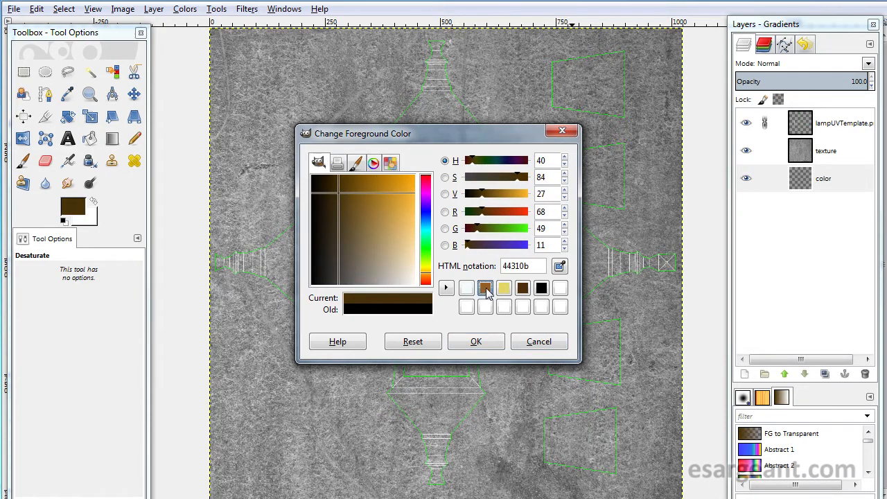
click(474, 343)
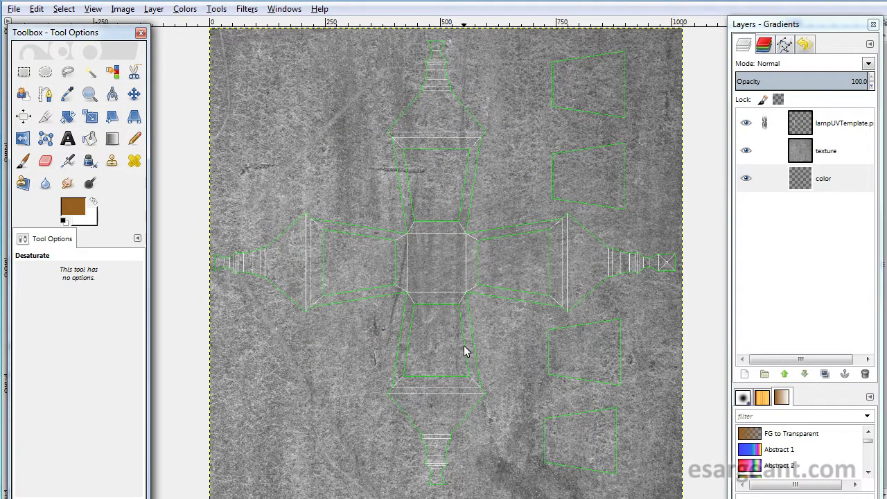
- Fill the color layer with the brown foreground color using the Bucket Fill tool, toggling the upper layers' visibility to check it
click(89, 139)
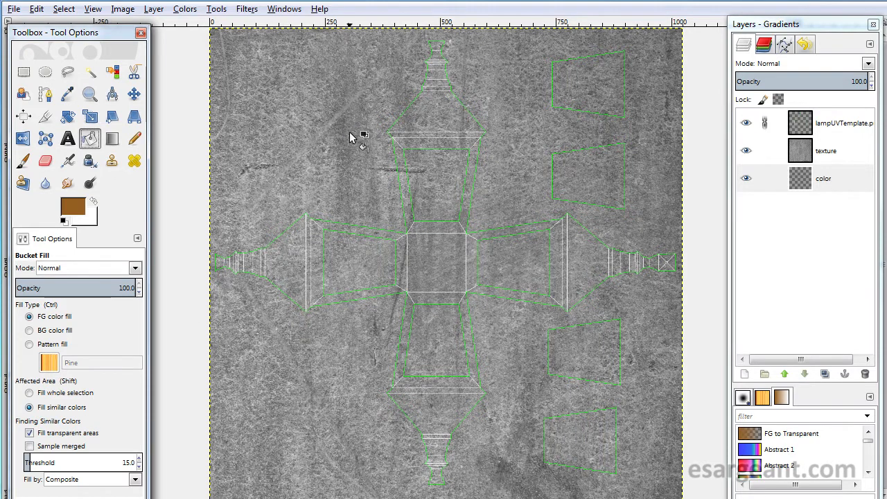
click(349, 172)
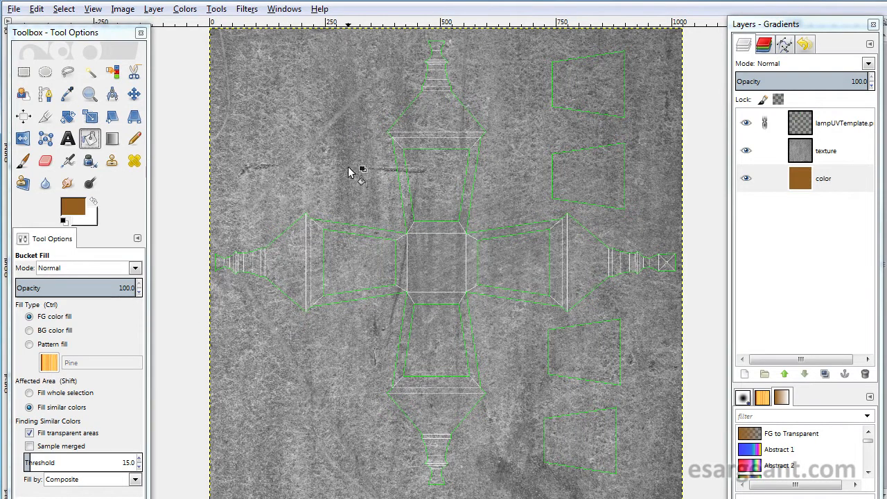
click(745, 125)
click(745, 151)
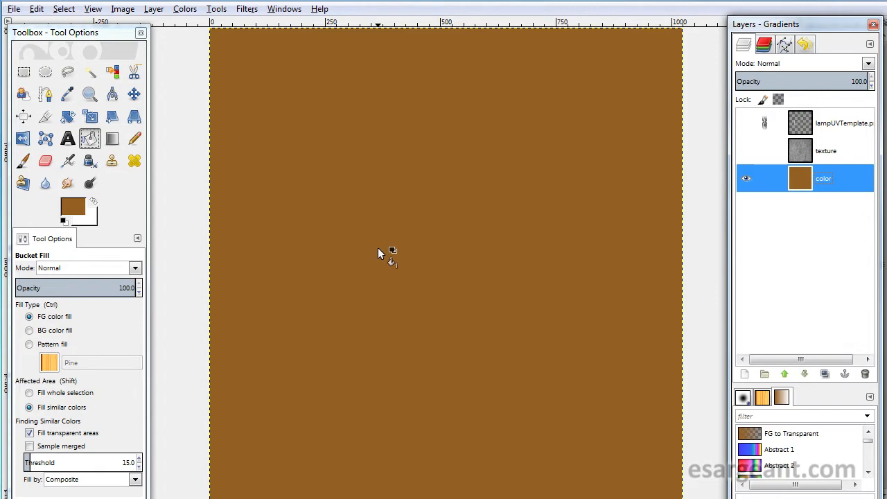
click(745, 150)
click(745, 123)
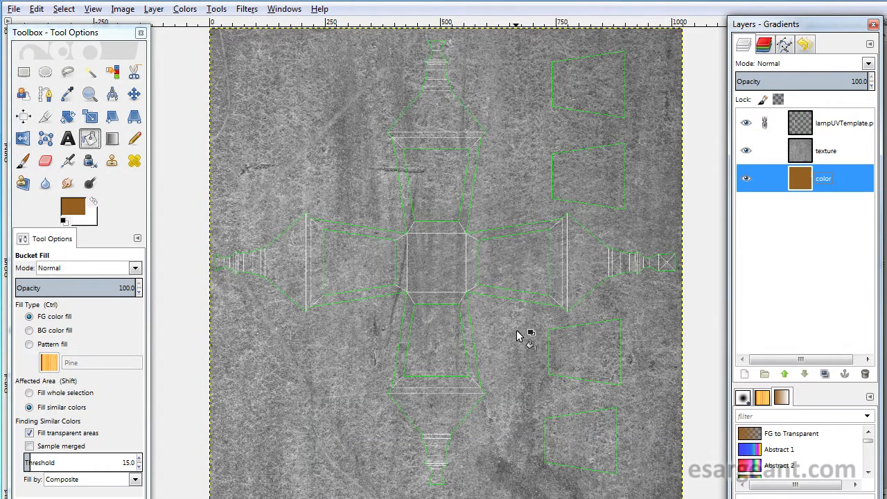
- Try the Dissolve and Lighten only blend modes on the texture layer
click(798, 152)
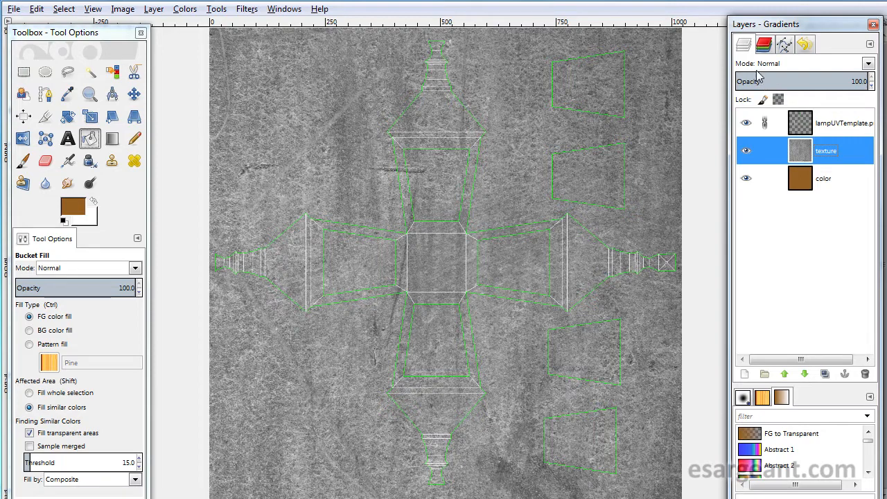
click(868, 64)
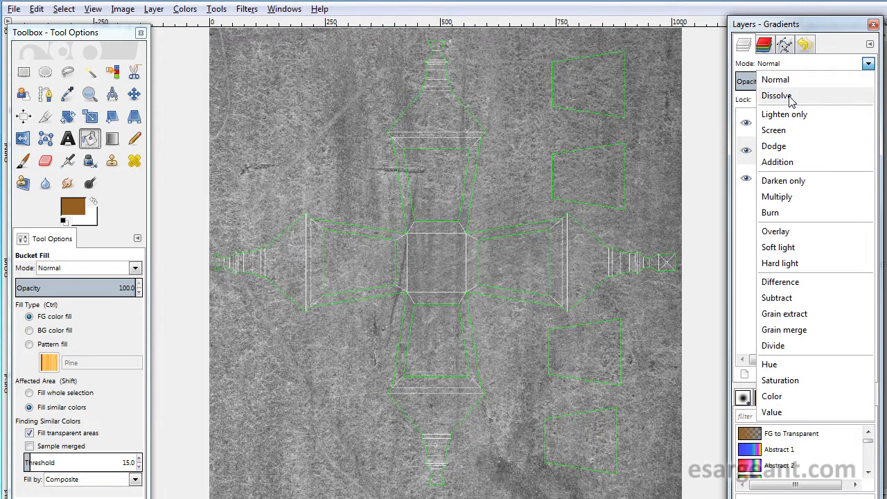
click(789, 97)
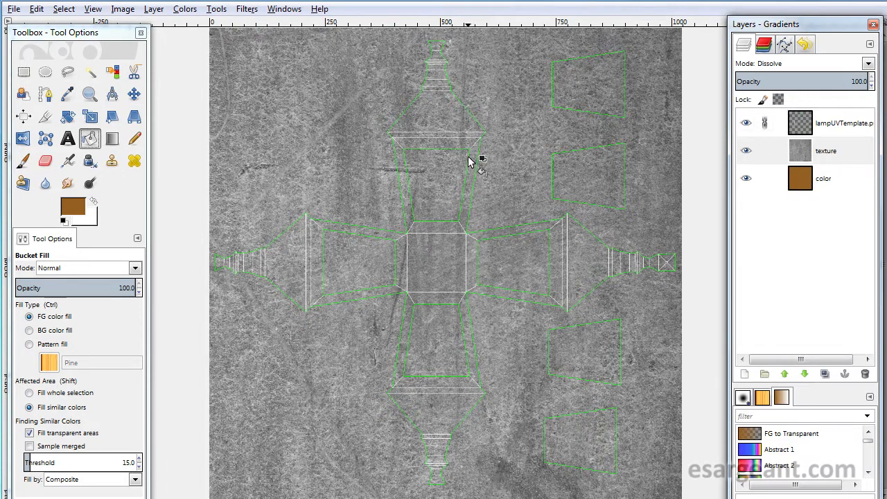
click(868, 63)
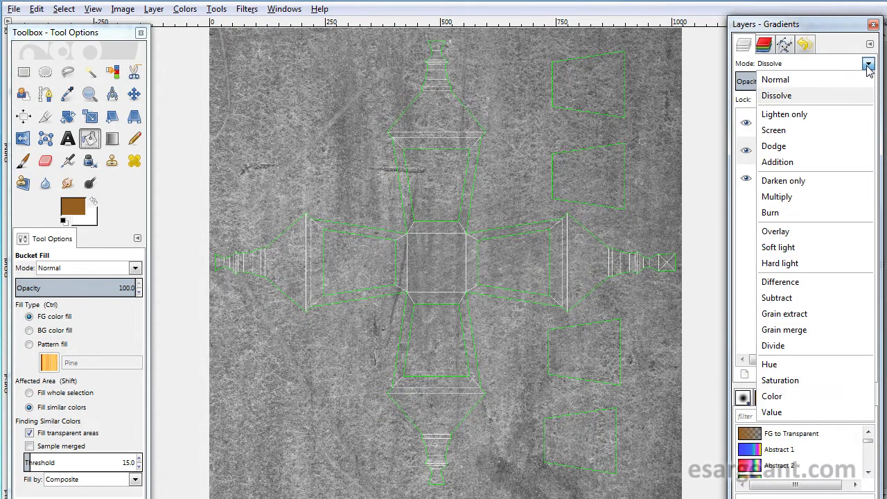
click(796, 116)
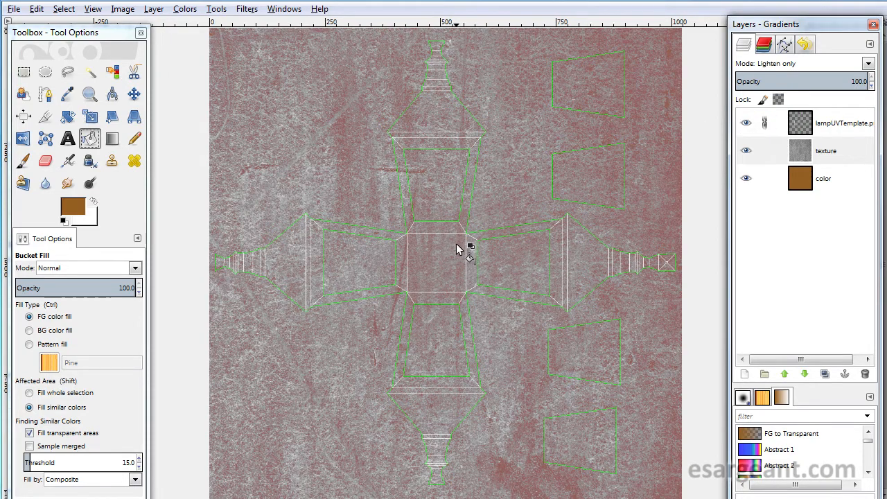
- Step through the texture layer's blend modes and settle on Grain extract
key(Down)
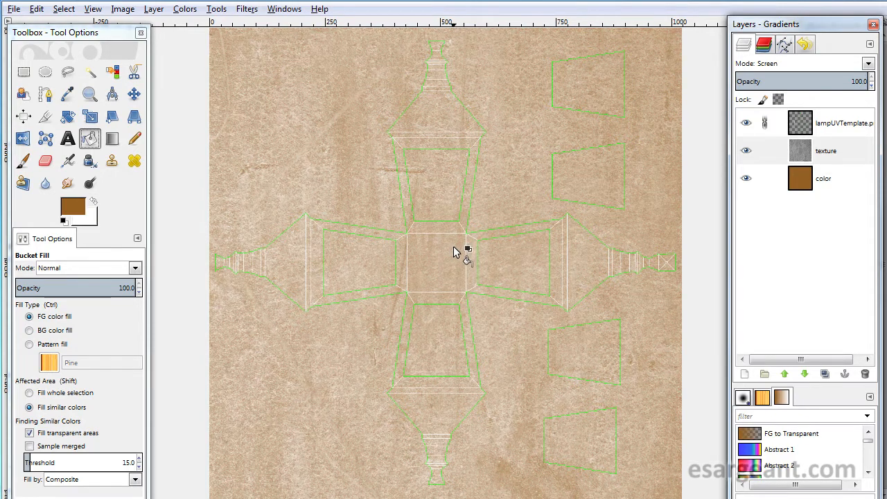
key(Down)
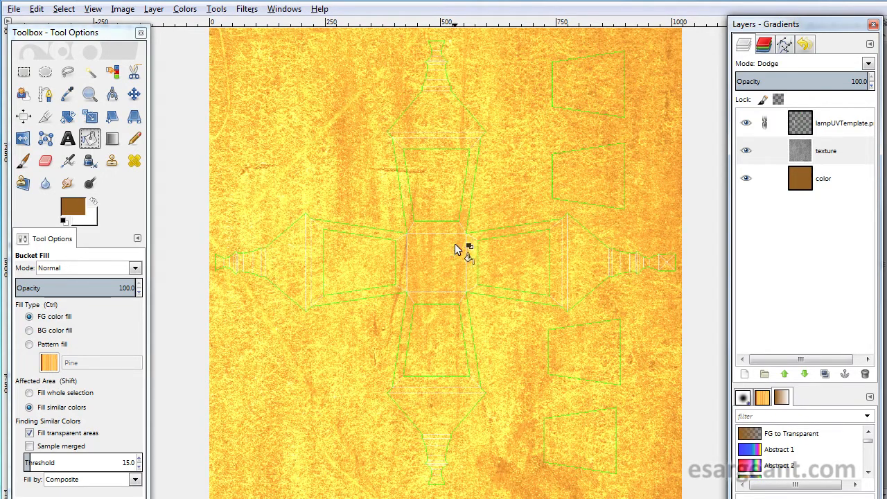
key(Down)
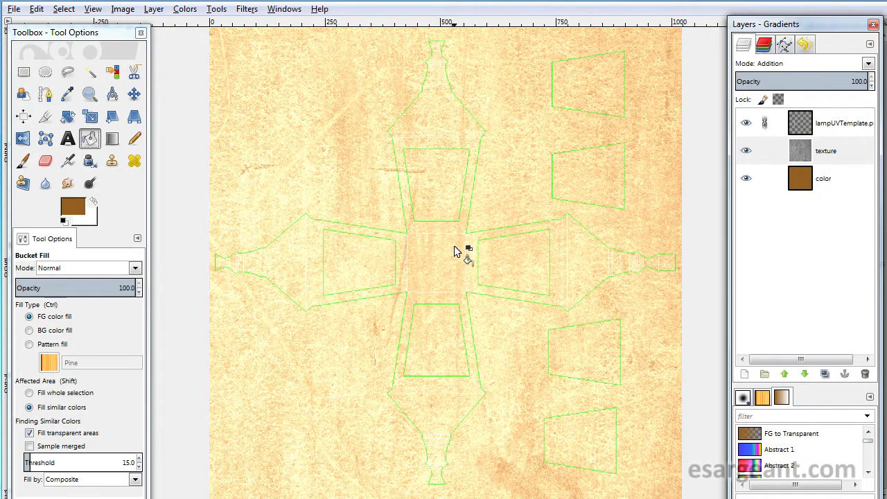
key(Down)
key(Down)
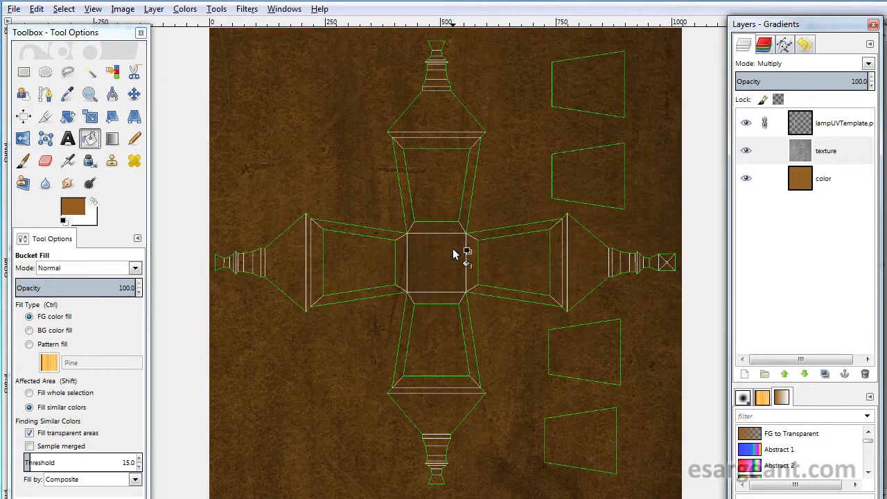
key(Down)
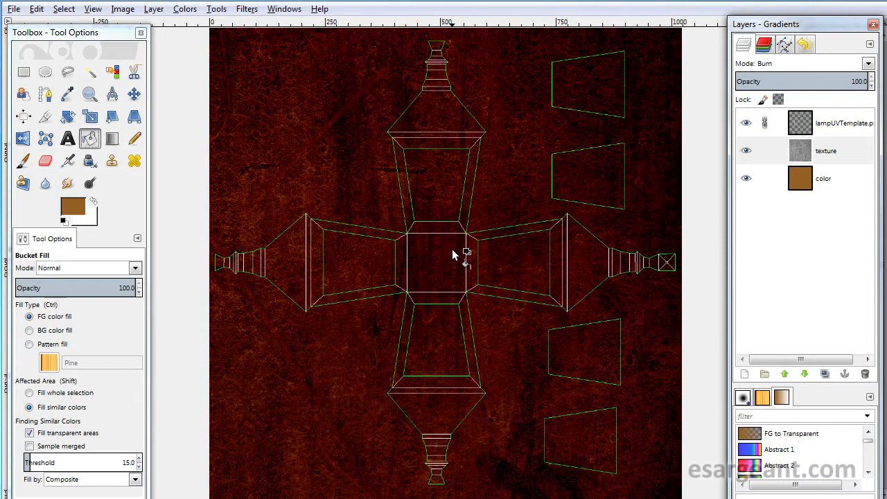
key(Down)
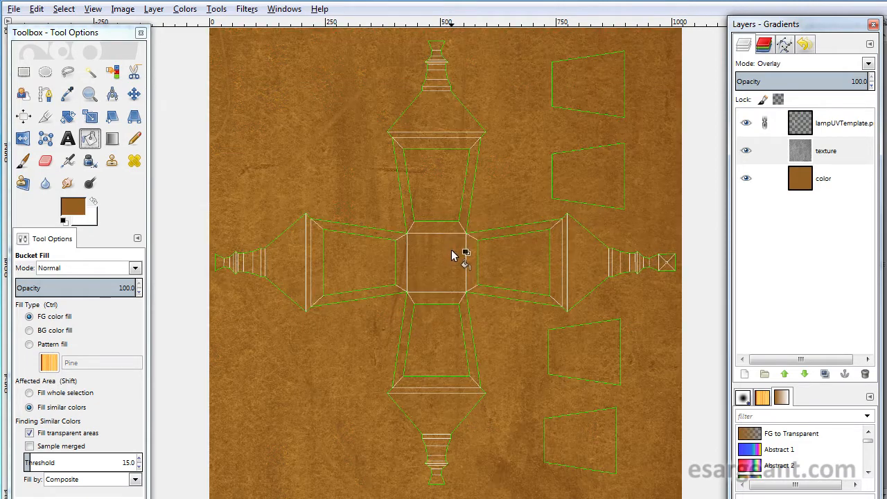
key(Down)
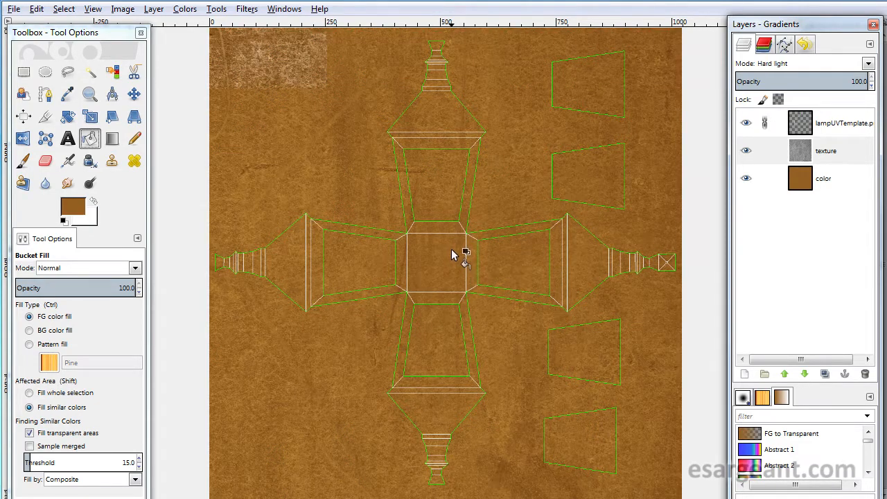
key(Down)
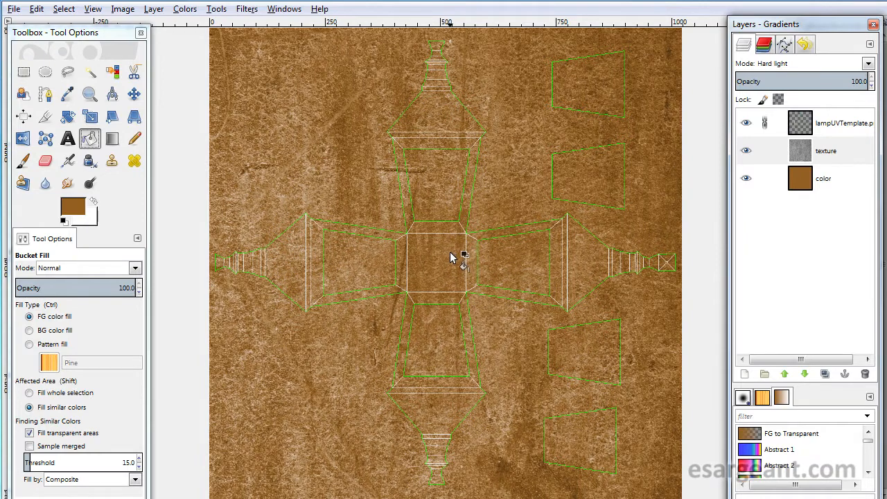
key(Down)
key(Down)
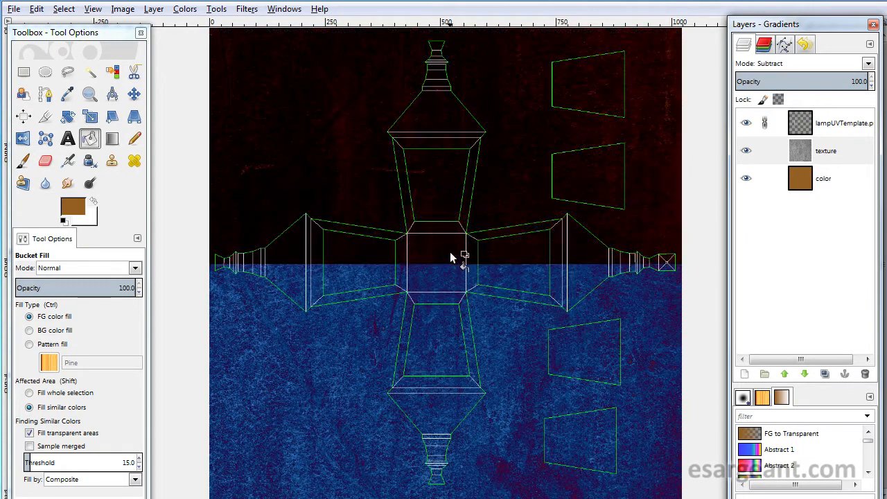
key(Down)
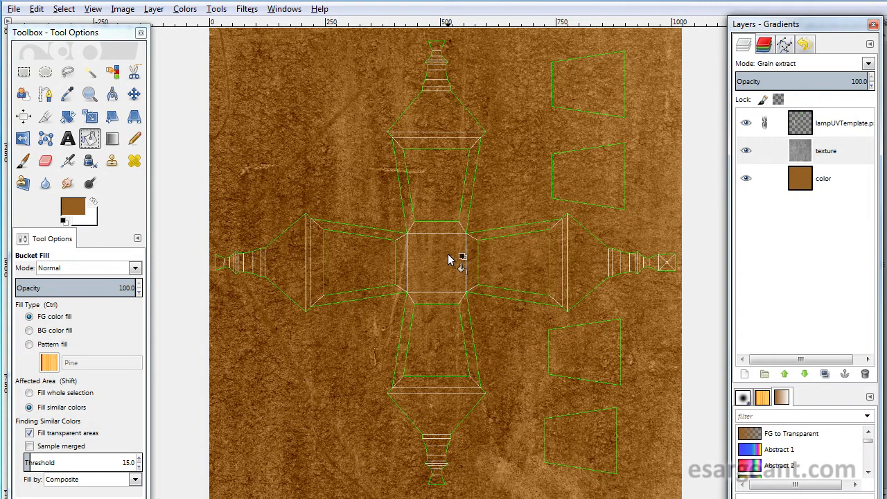
key(Down)
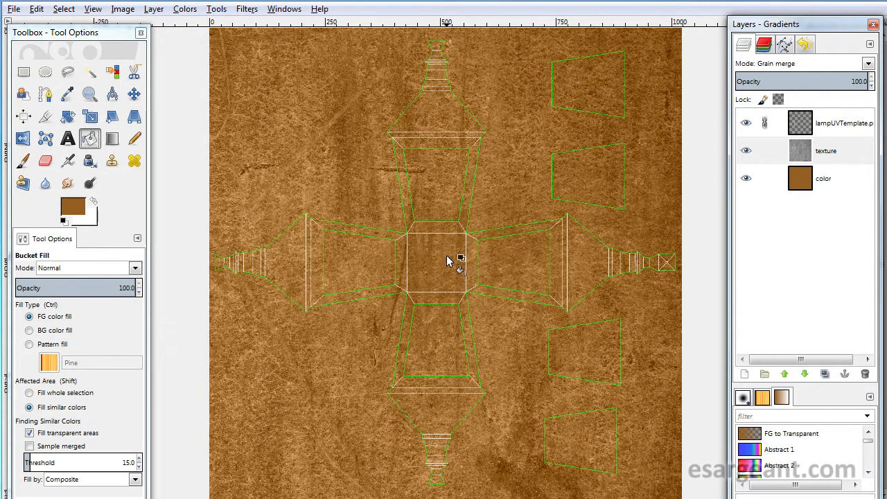
key(Down)
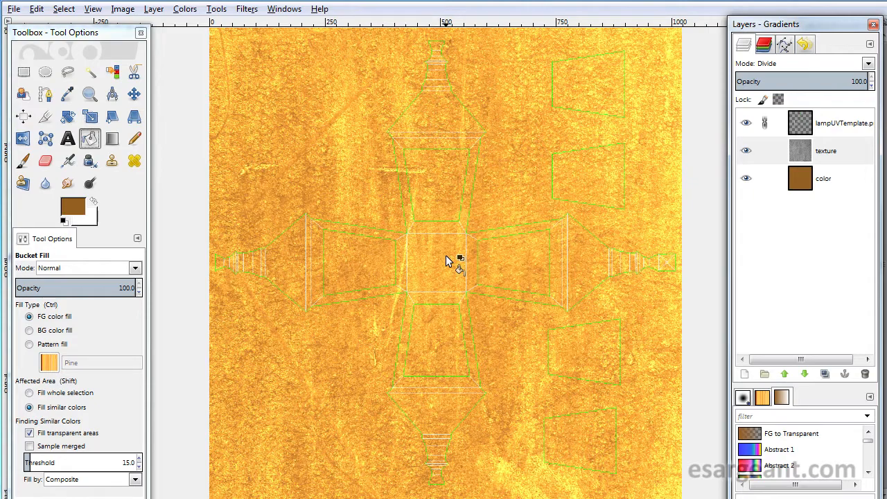
key(Down)
key(Down)
key(Down)
key(Down)
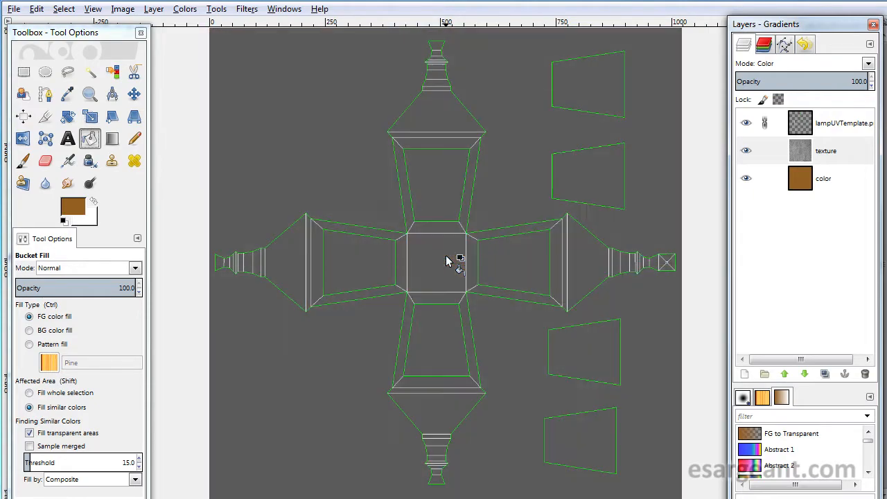
key(Up)
key(Up)
key(Up)
key(Up)
key(Up)
key(Up)
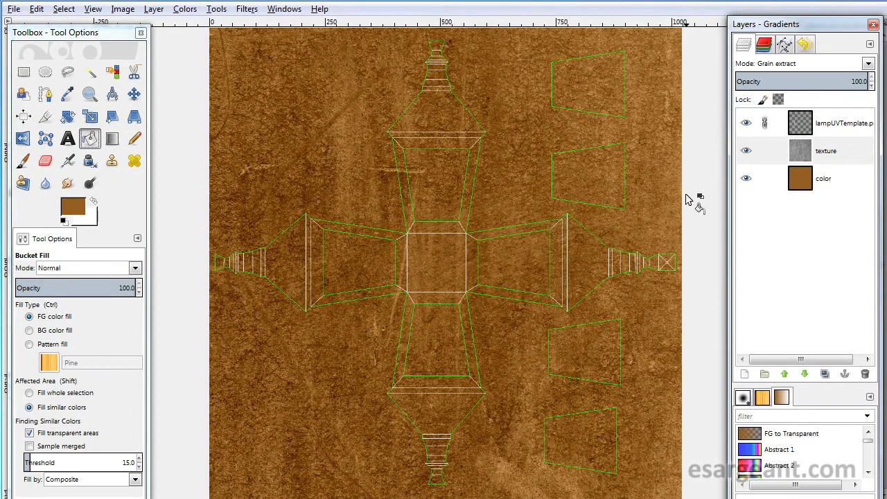
- Adjust the texture layer's Levels, setting input levels to 27, 0.87 and 229
click(817, 155)
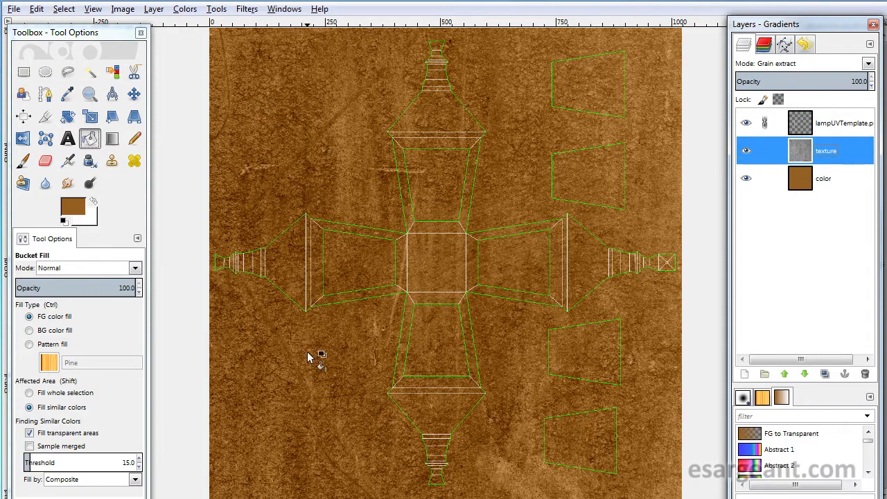
click(191, 9)
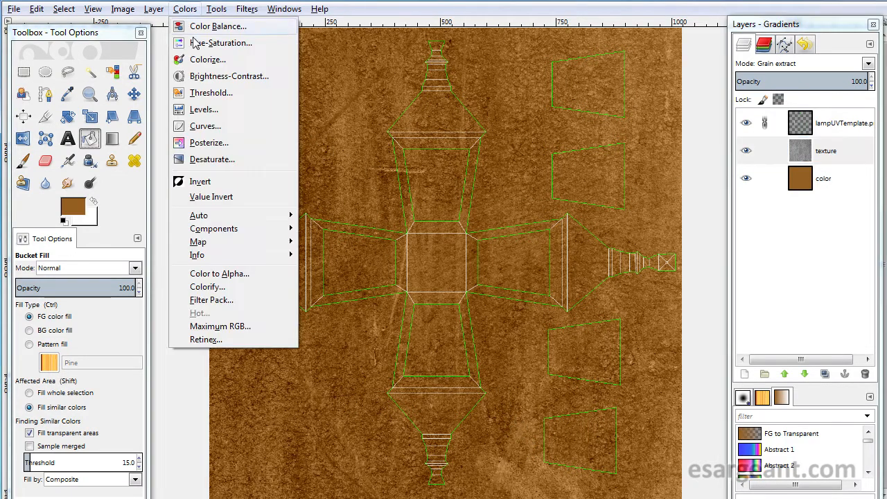
click(203, 109)
drag(215, 103, 570, 88)
drag(400, 238, 426, 240)
drag(630, 238, 596, 237)
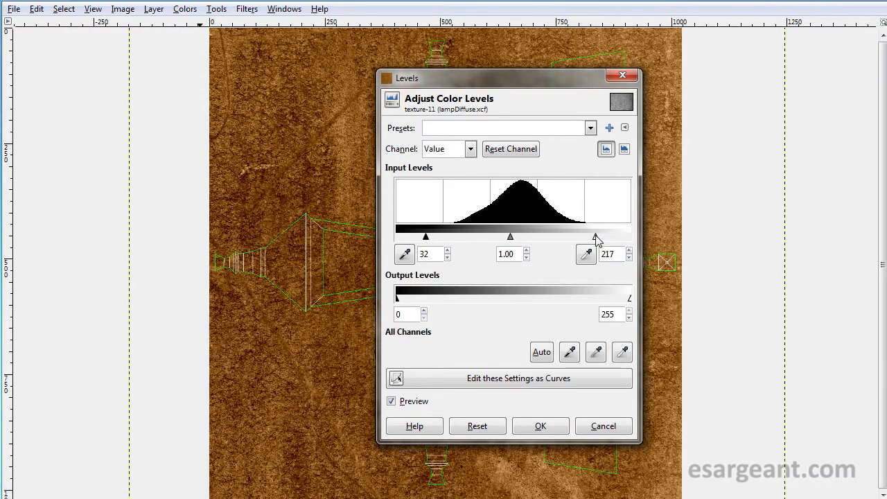
drag(549, 78, 777, 93)
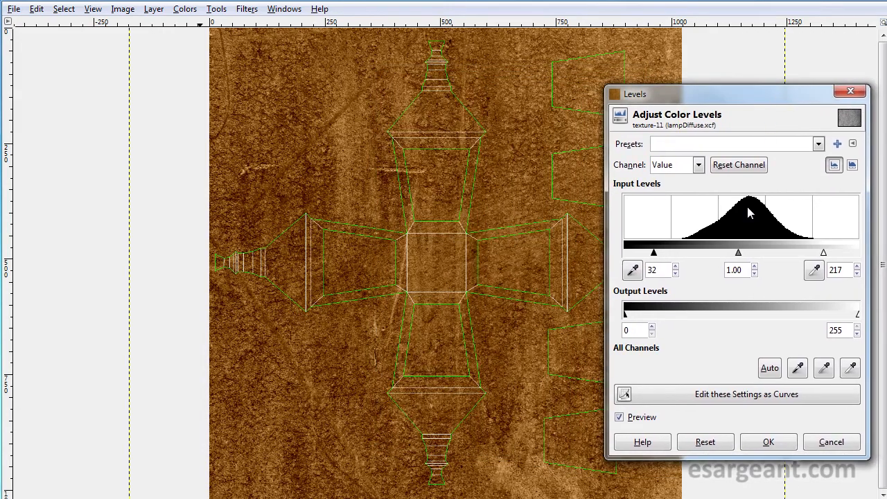
mouse_move(739, 253)
mouse_down()
mouse_move(790, 255)
mouse_move(695, 254)
mouse_move(746, 259)
mouse_up()
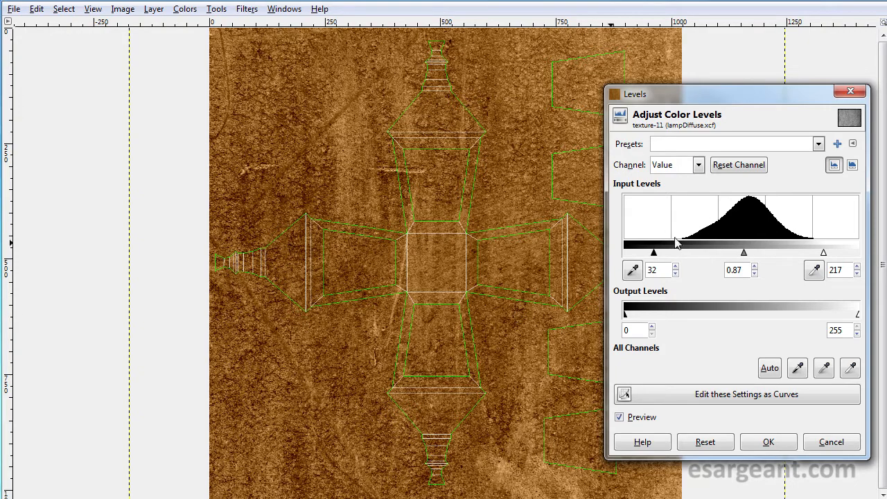
drag(654, 256, 650, 256)
drag(822, 254, 834, 254)
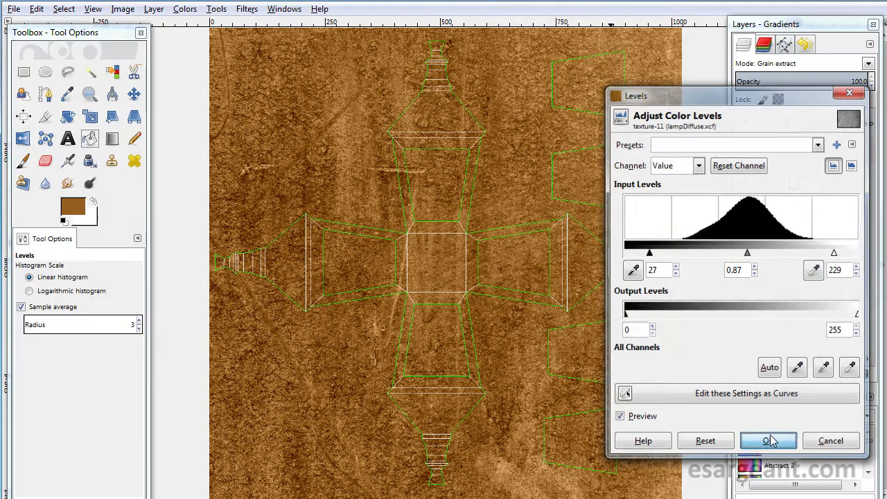
click(769, 440)
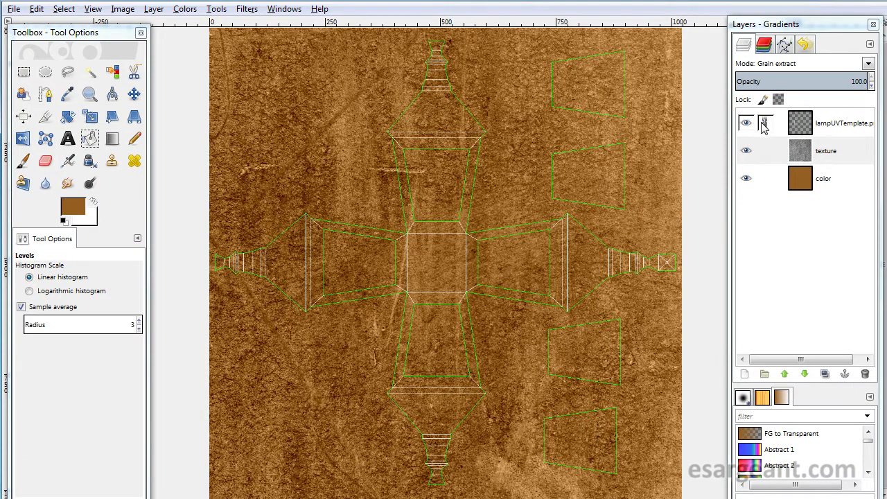
- Compare the texture with the lantern reference photo
click(804, 181)
drag(884, 64, 539, 8)
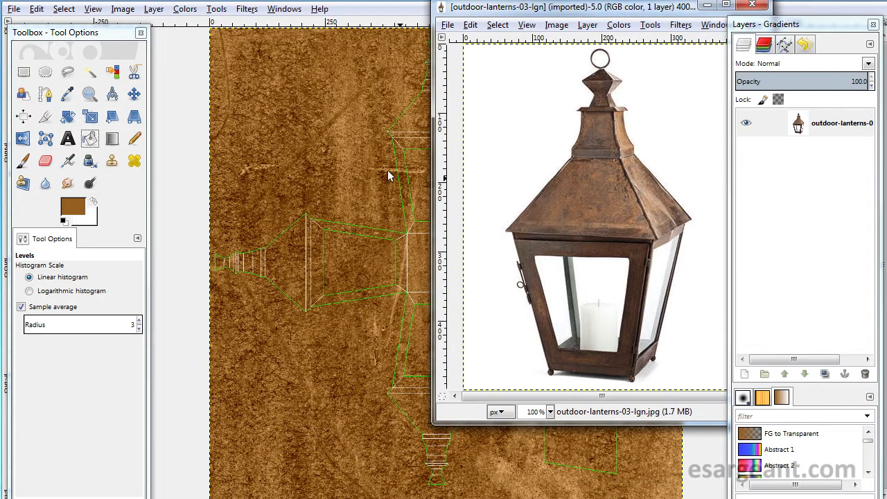
drag(534, 8, 886, 67)
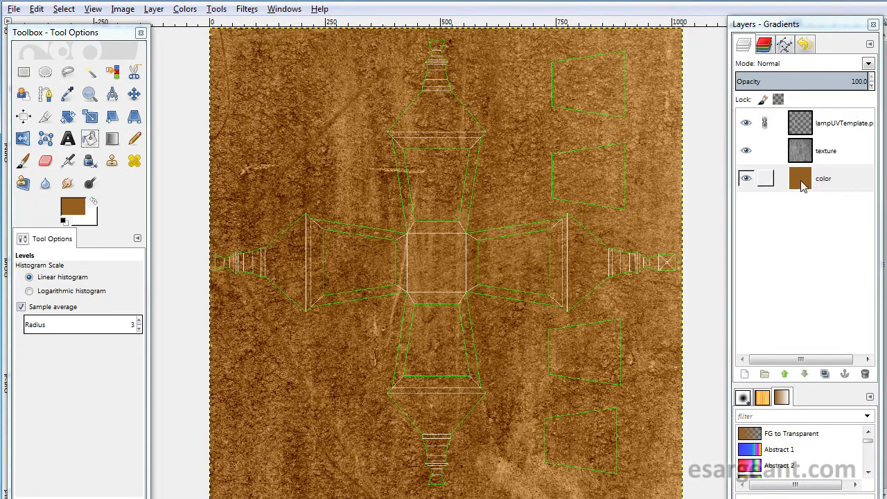
- Apply Hue-Saturation to the color layer with hue 5, lightness 12 and saturation -11
click(800, 185)
click(196, 10)
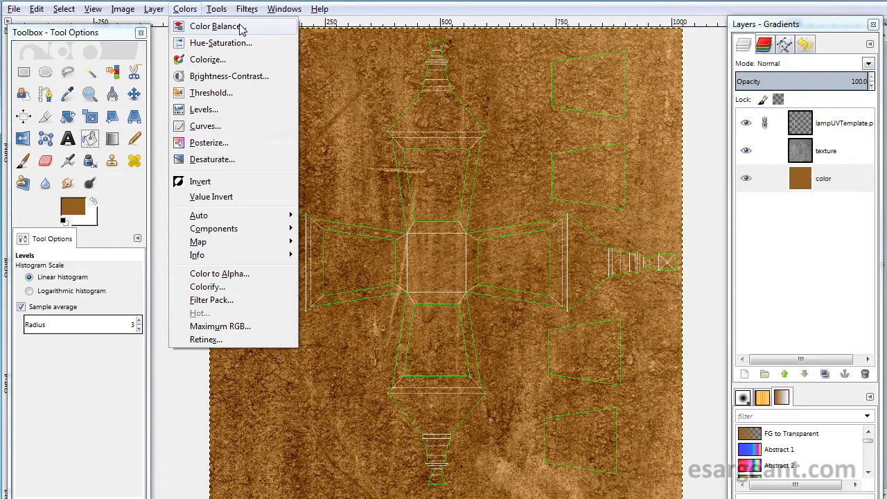
click(223, 43)
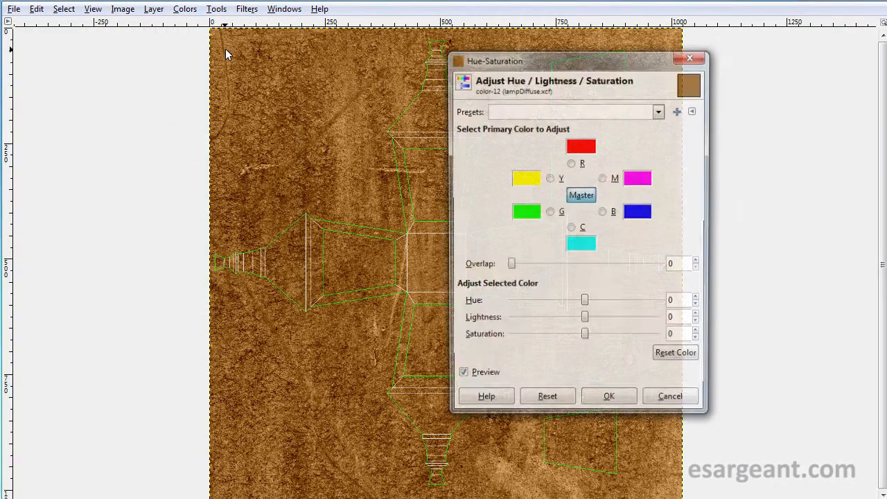
drag(562, 50, 697, 55)
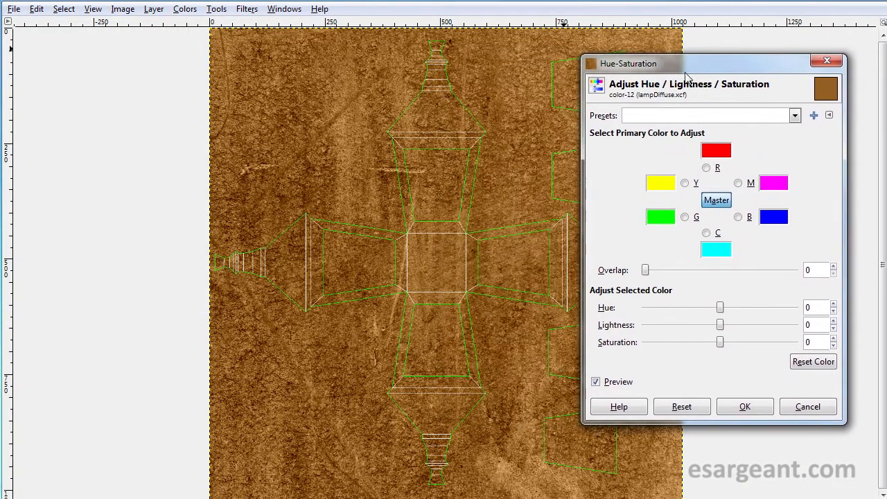
mouse_move(720, 309)
mouse_down()
mouse_move(783, 308)
mouse_move(673, 306)
mouse_move(722, 313)
mouse_up()
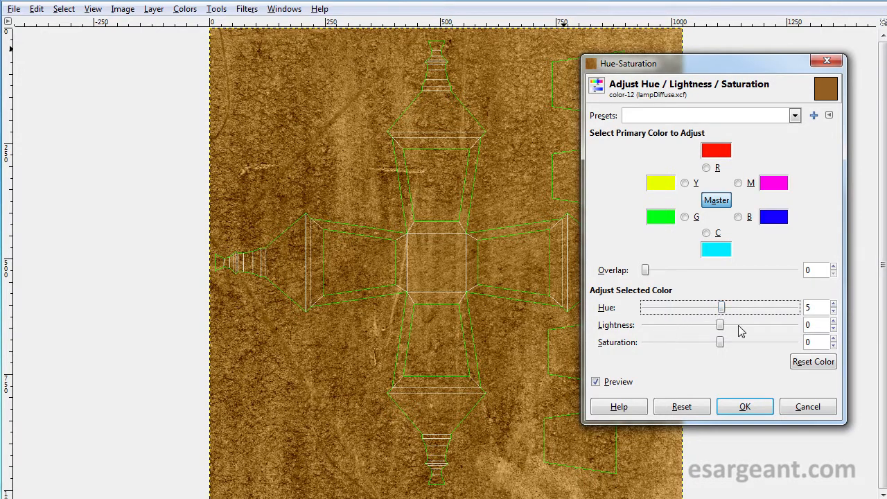
drag(720, 326, 733, 330)
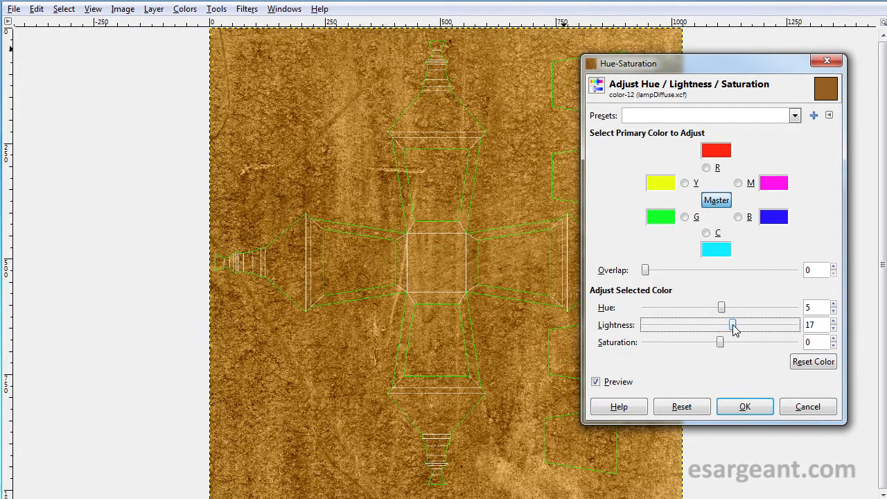
mouse_move(720, 342)
mouse_down()
mouse_move(705, 343)
mouse_move(731, 331)
mouse_up()
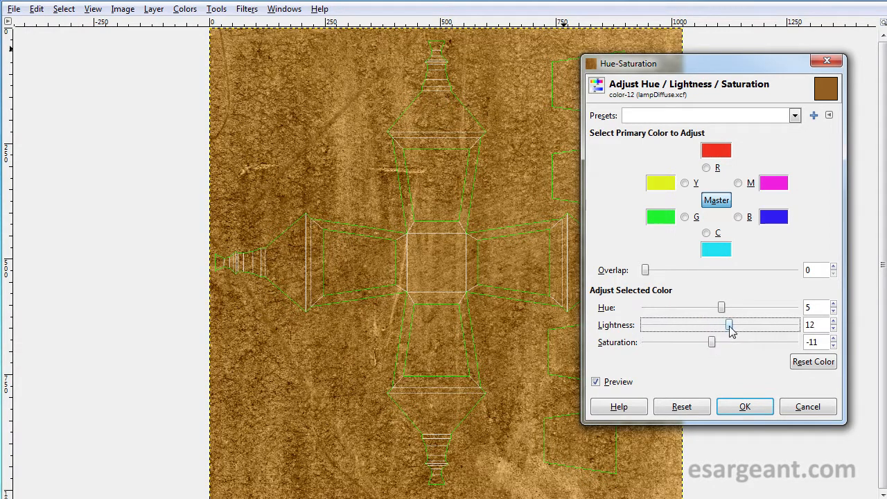
click(741, 406)
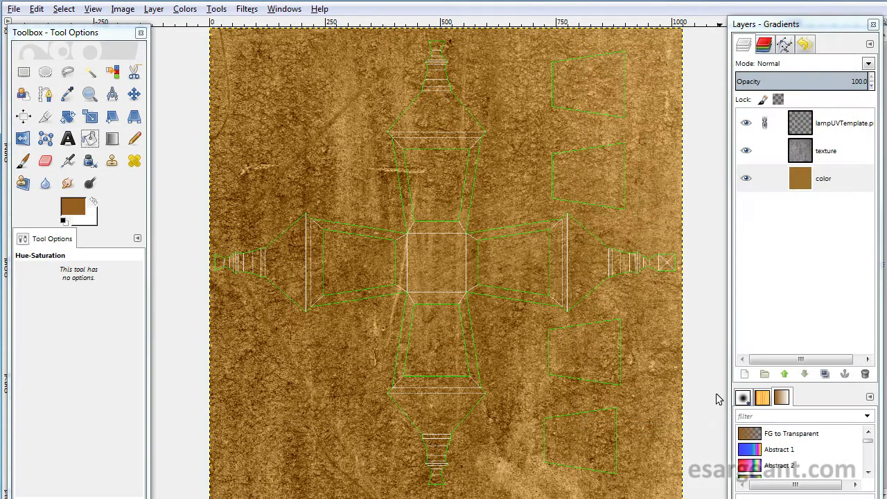
- Copy the whole metal water spots image and paste it into the lamp diffuse file as a new layer
drag(886, 29, 655, 14)
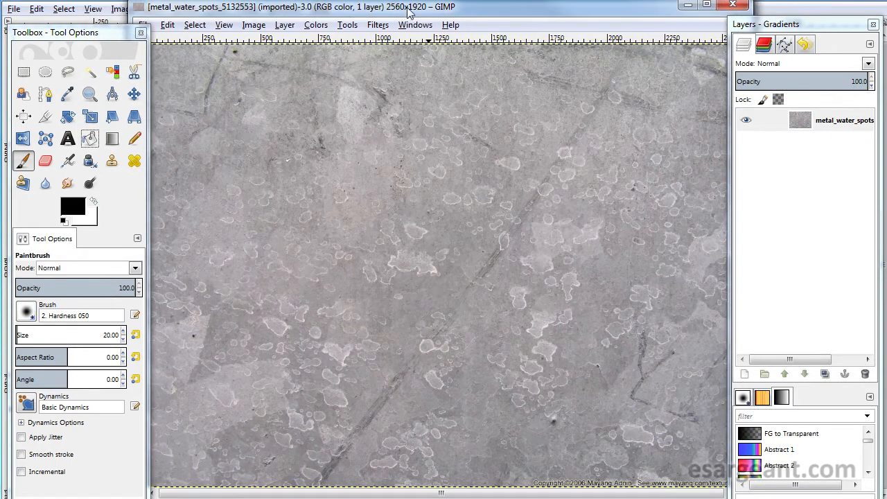
drag(409, 12, 419, 22)
key(ctrl+a)
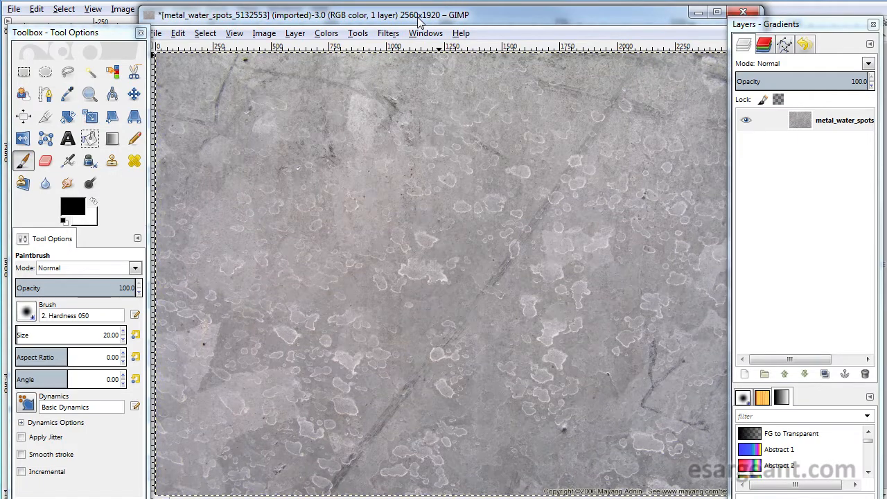
drag(418, 19, 548, 498)
click(486, 1)
key(ctrl+v)
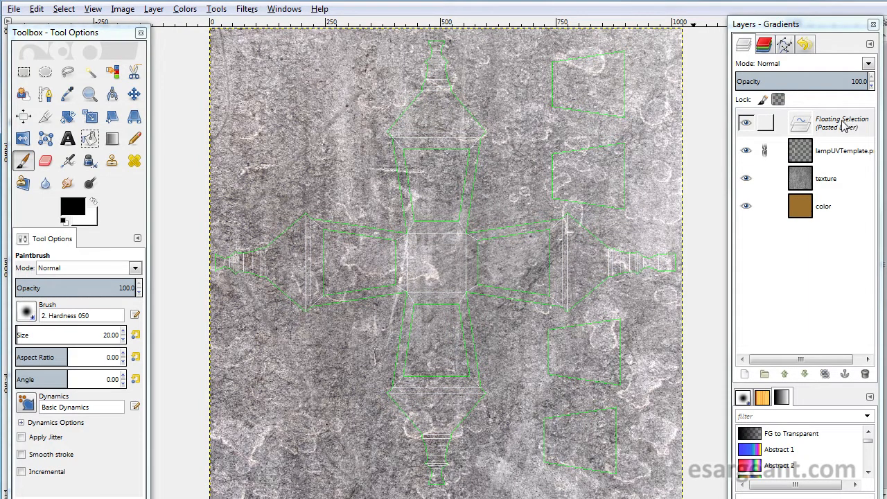
right_click(802, 126)
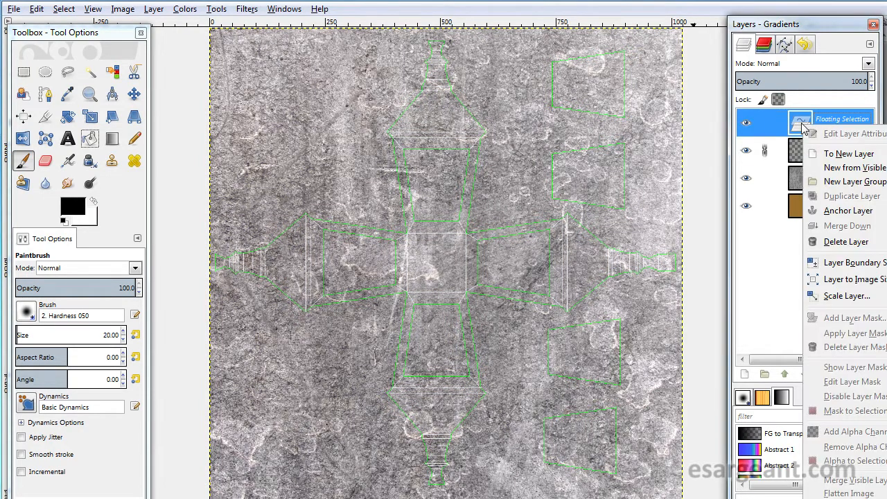
click(833, 157)
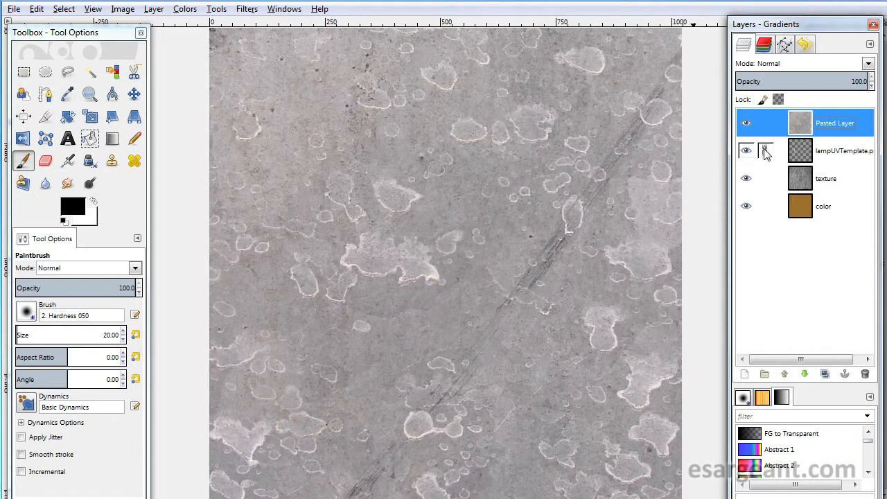
- Rename the pasted layer blotches and lower it beneath the UV template layer
double_click(836, 123)
text(blotches)
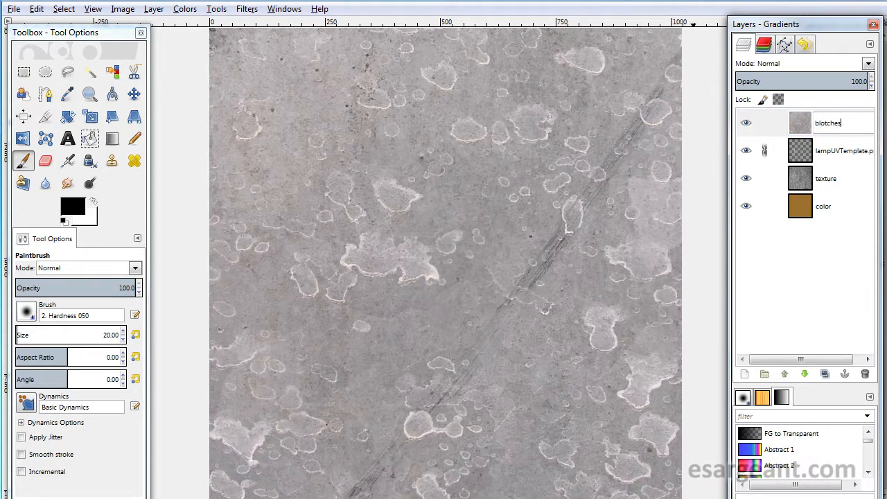
key(Return)
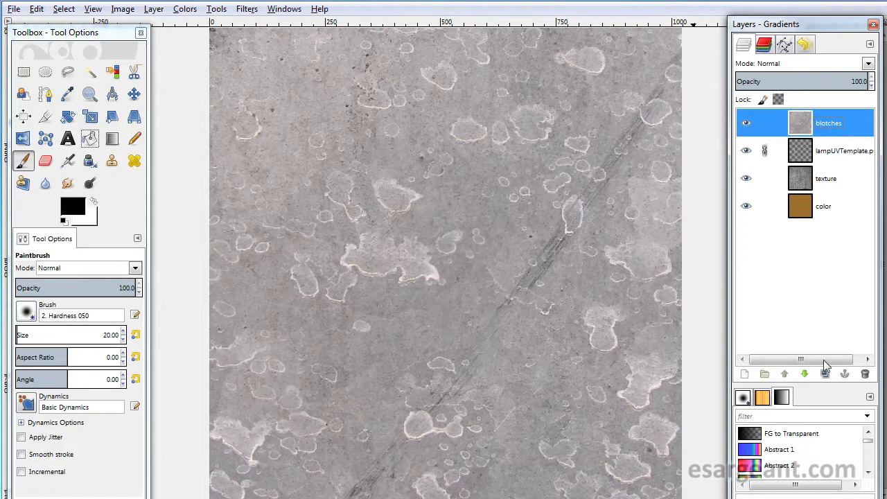
click(806, 375)
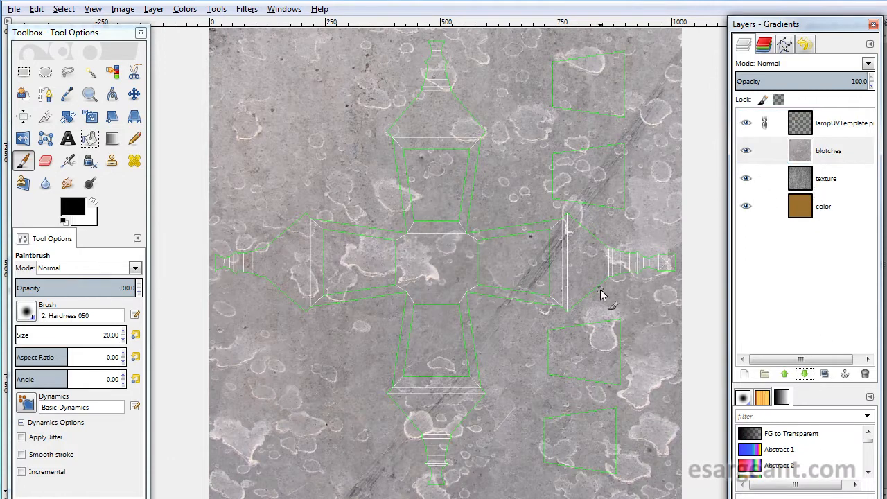
- Move the blotches layer and scale it down to 1381 × 1036 px
key(m)
mouse_move(545, 201)
mouse_down()
mouse_move(296, 270)
mouse_move(448, 251)
mouse_move(529, 192)
mouse_move(300, 271)
mouse_move(450, 252)
mouse_move(572, 174)
mouse_move(215, 174)
mouse_move(399, 193)
mouse_up()
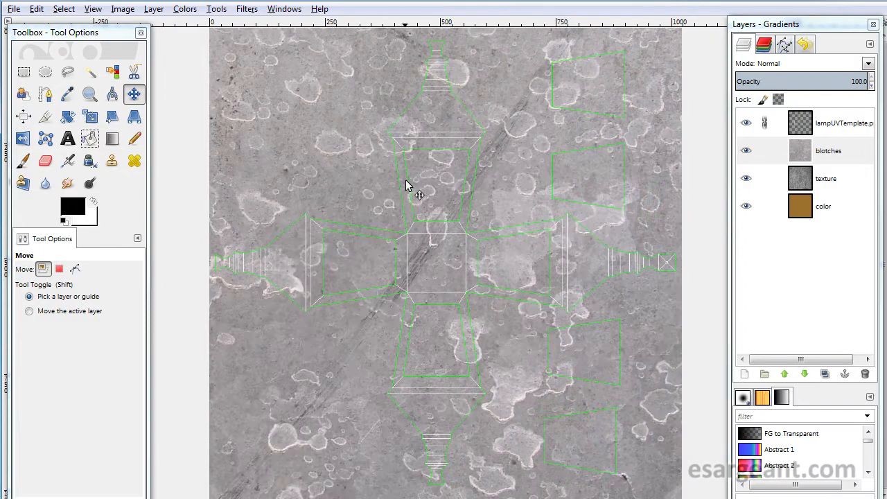
key(minus)
key(minus)
key(minus)
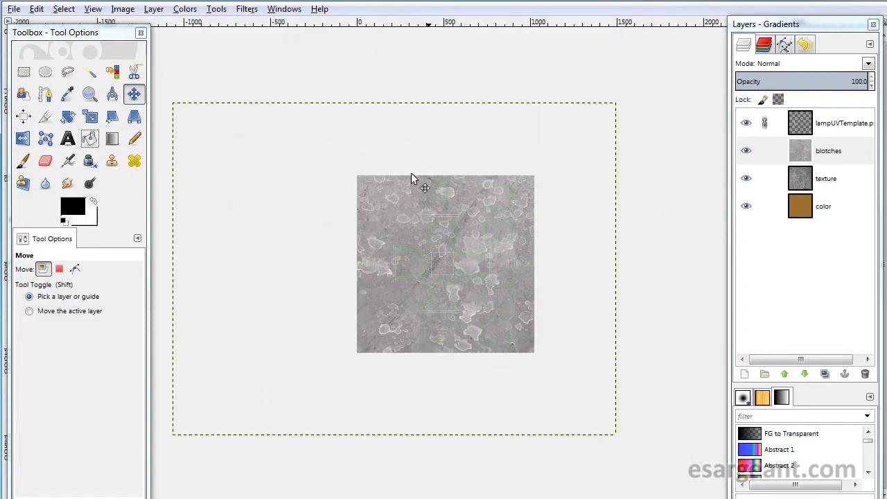
key(shift+t)
click(412, 175)
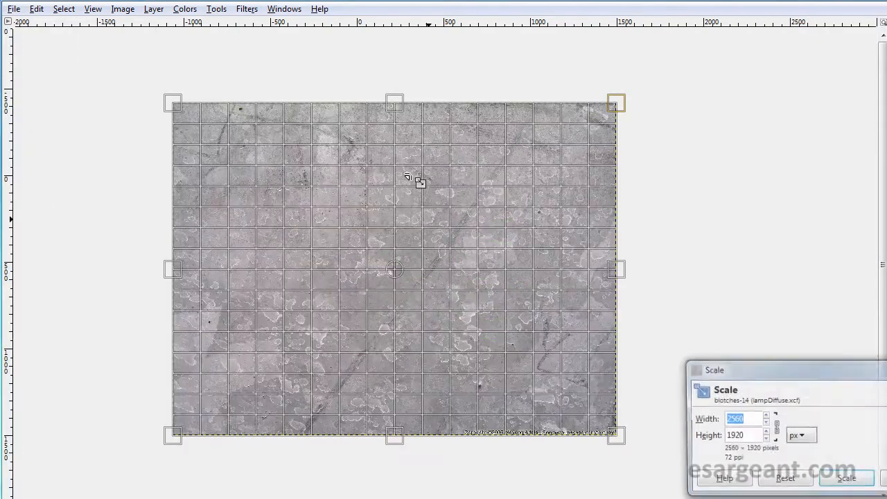
key(Tab)
drag(619, 109, 504, 259)
drag(294, 346, 429, 267)
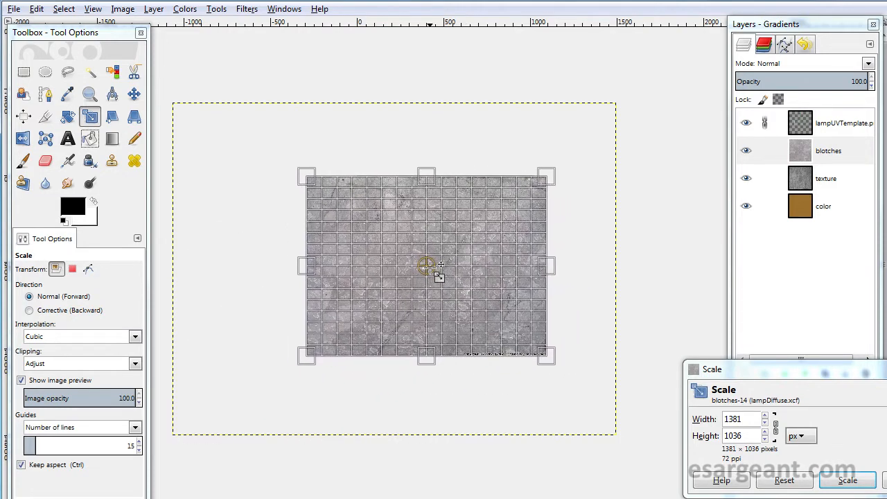
click(857, 483)
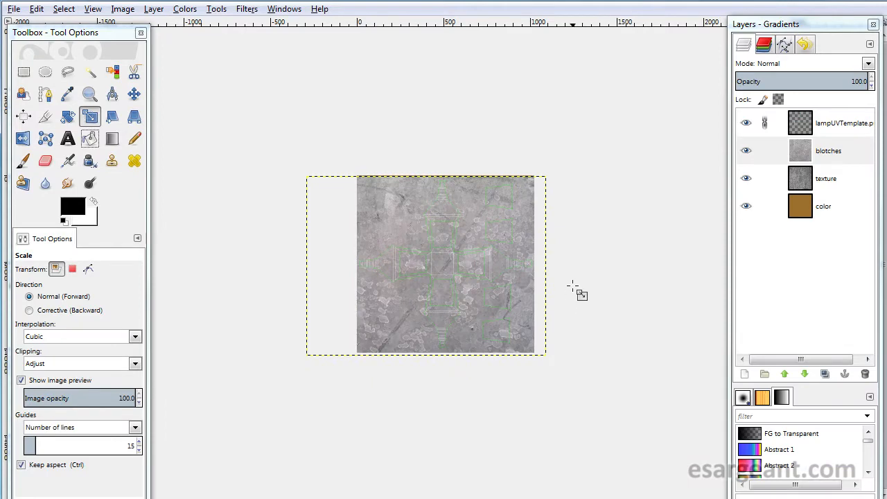
- Set the blotches layer's blend mode to Grain extract after trying the other modes
scroll(572, 285, up, 3)
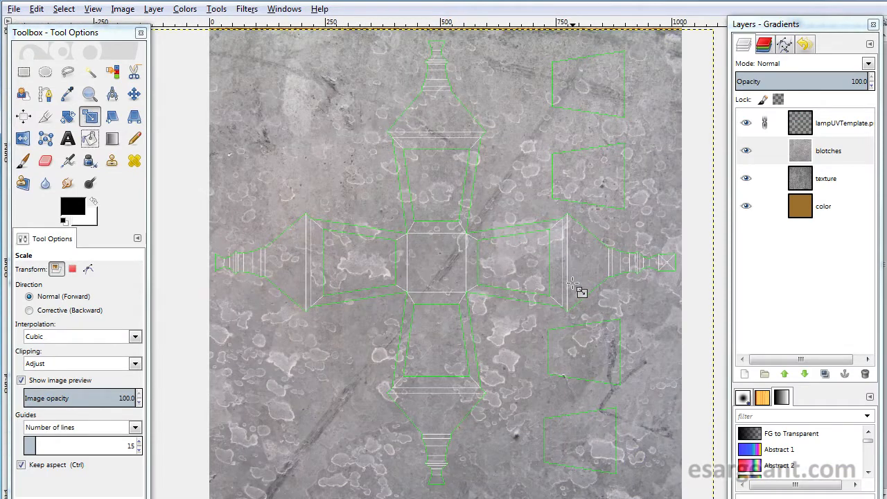
key(1)
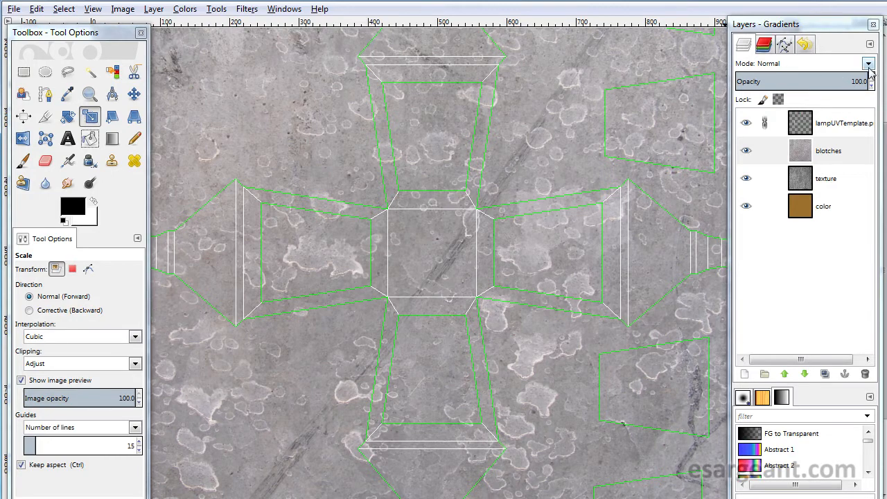
key(minus)
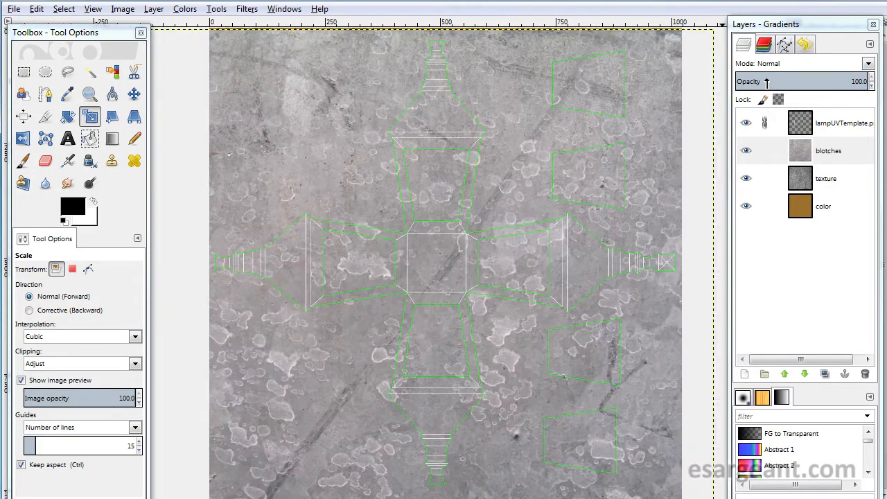
click(868, 64)
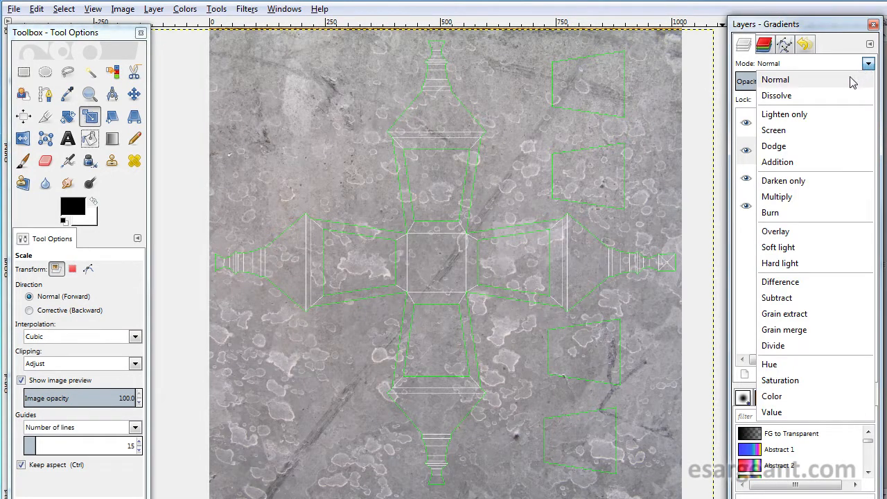
click(833, 97)
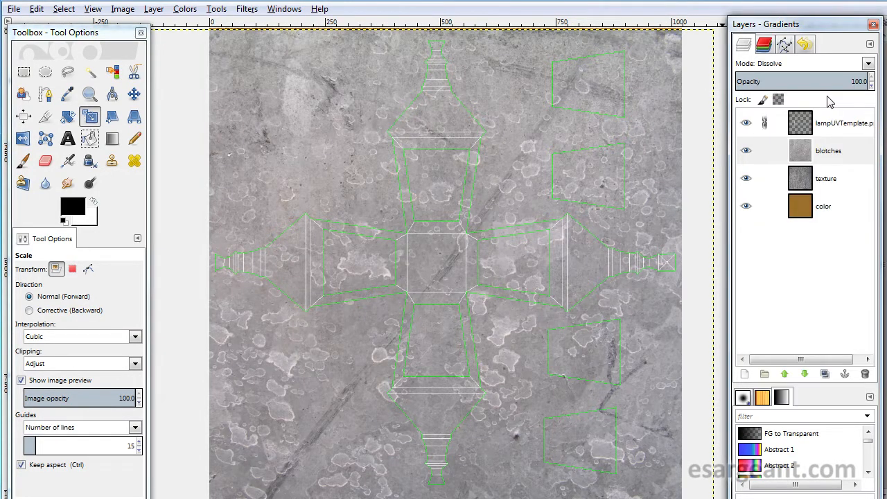
key(Down)
key(Down)
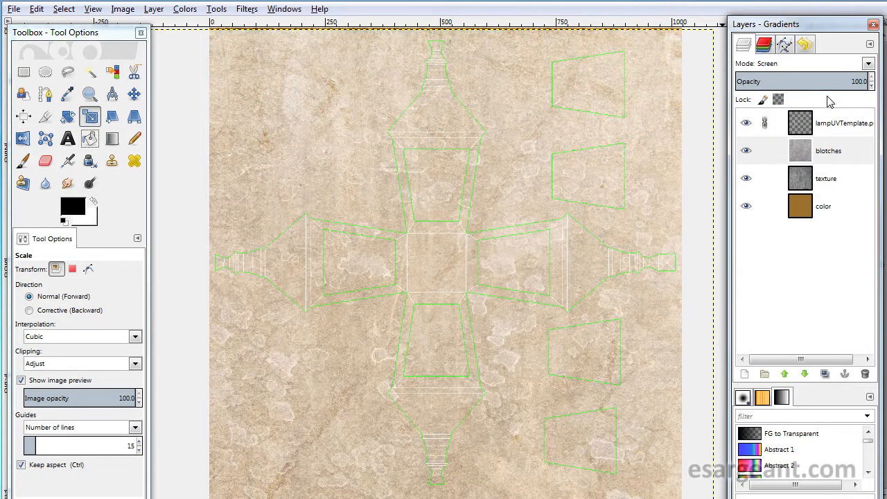
key(Down)
key(Down)
key(Down)
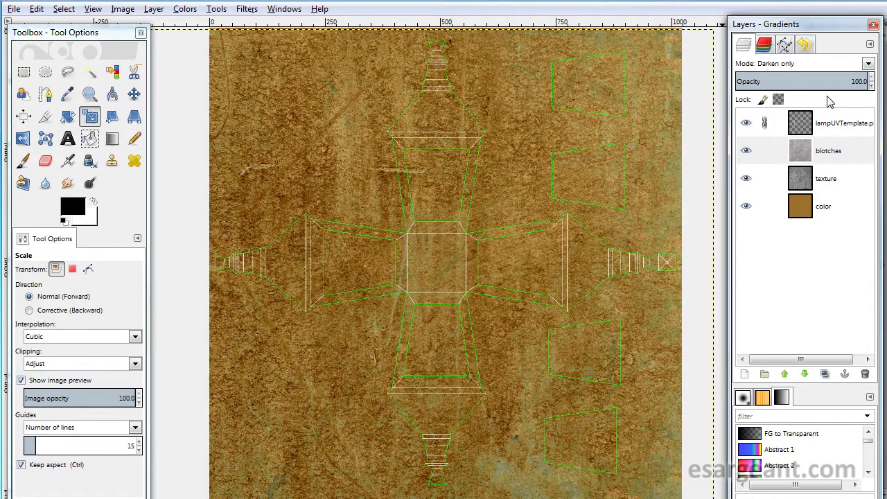
key(Down)
key(Up)
key(Down)
key(Down)
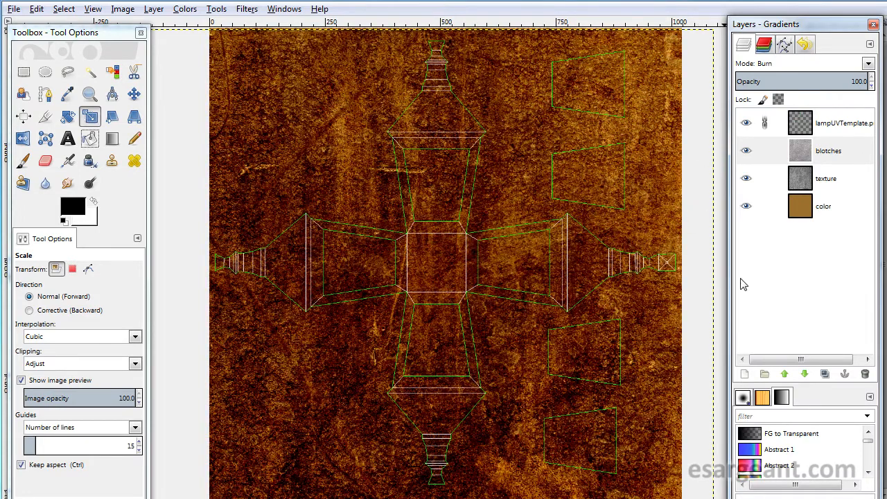
key(Down)
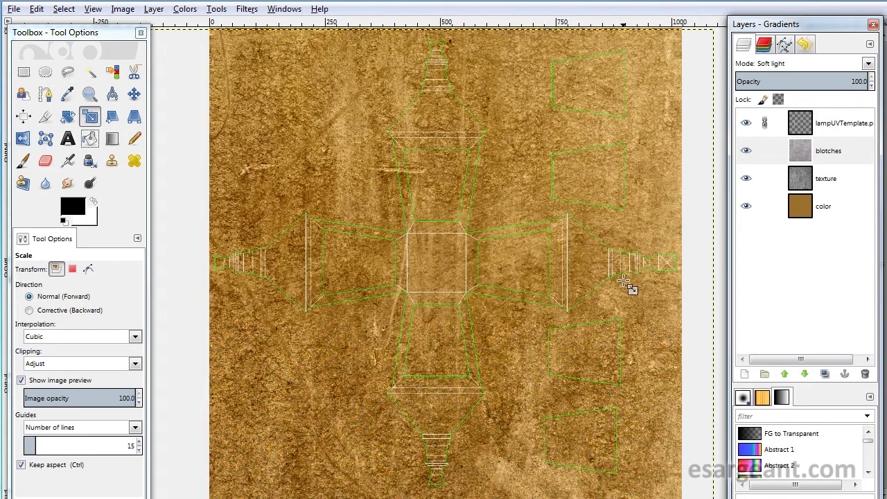
key(Down)
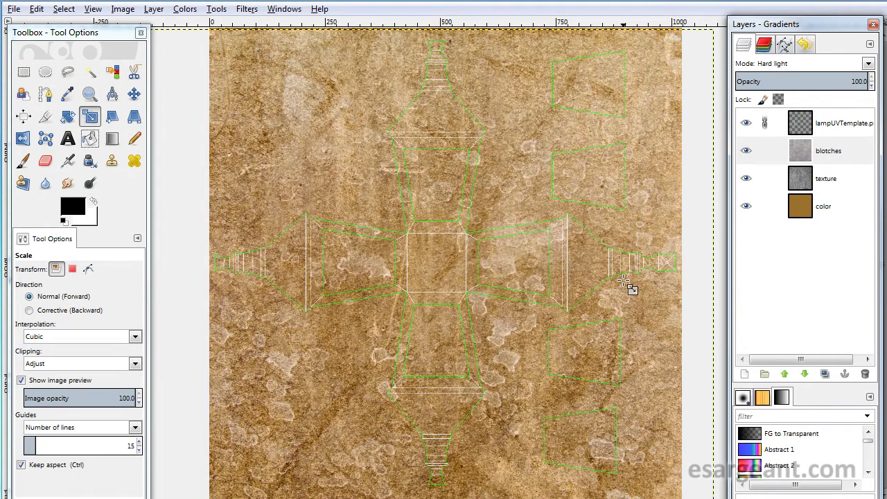
key(Down)
key(Down)
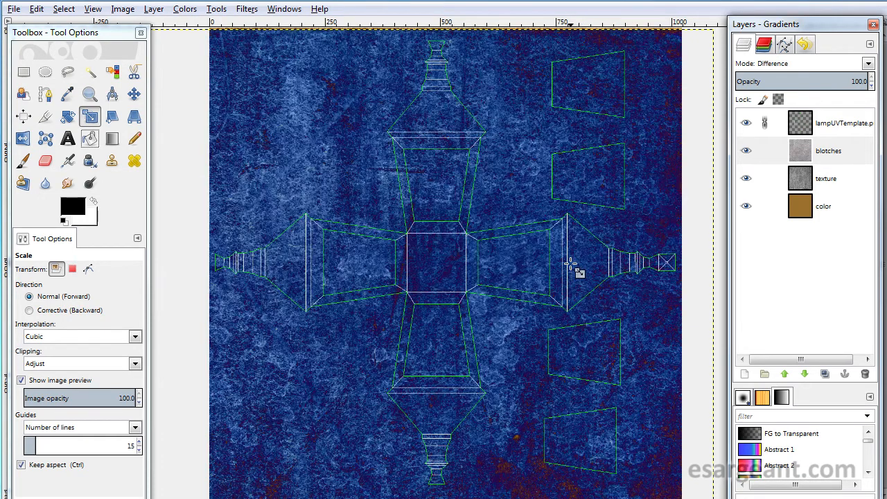
key(Down)
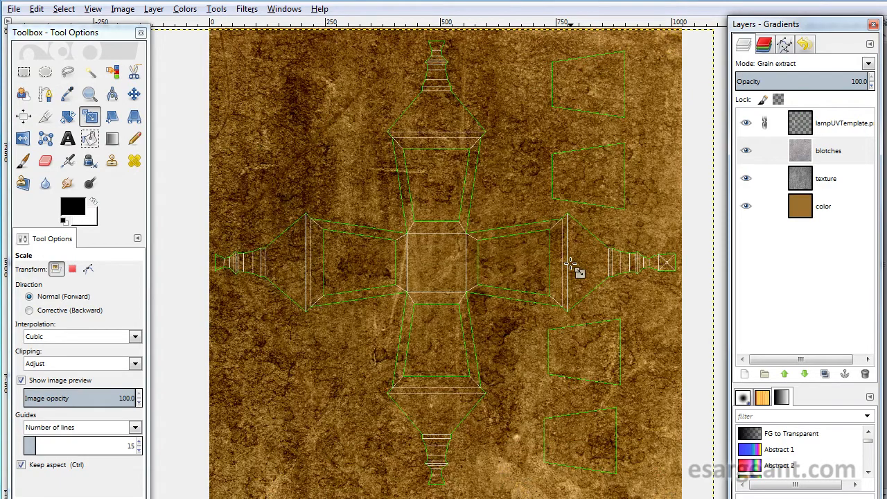
key(Down)
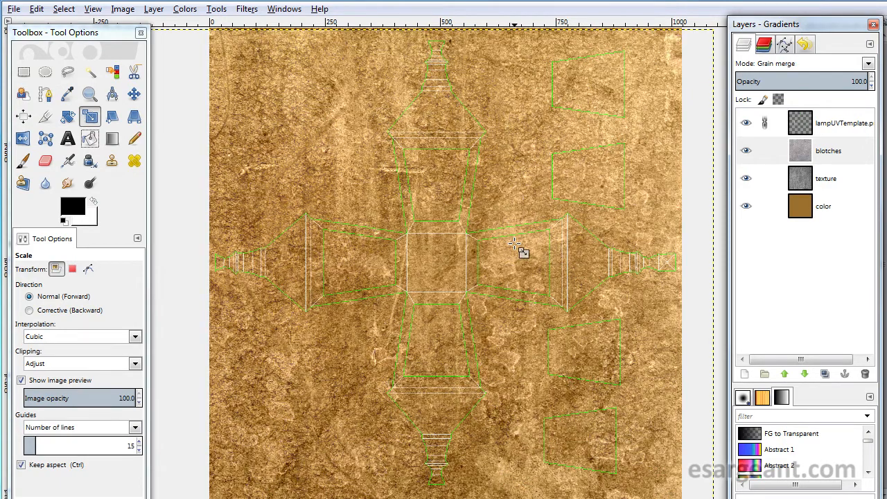
key(Down)
key(Down)
key(Down)
key(Down)
key(Down)
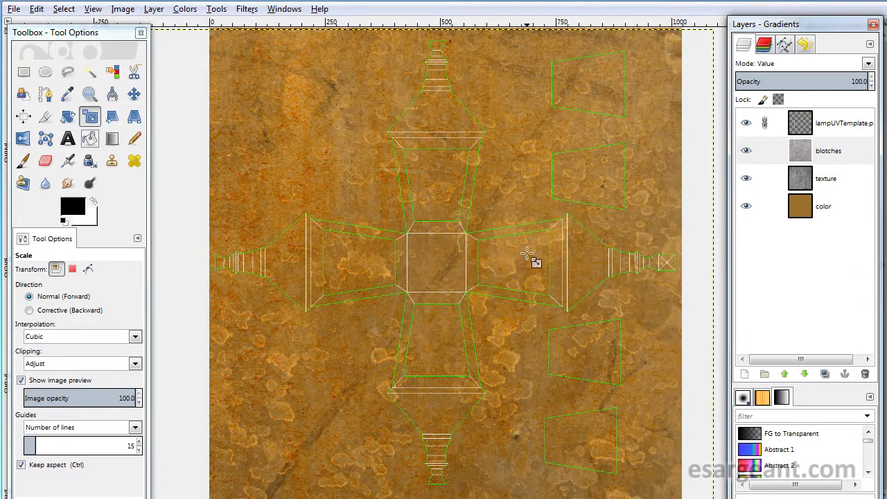
key(Up)
key(Up)
key(Up)
key(Up)
key(Up)
key(Up)
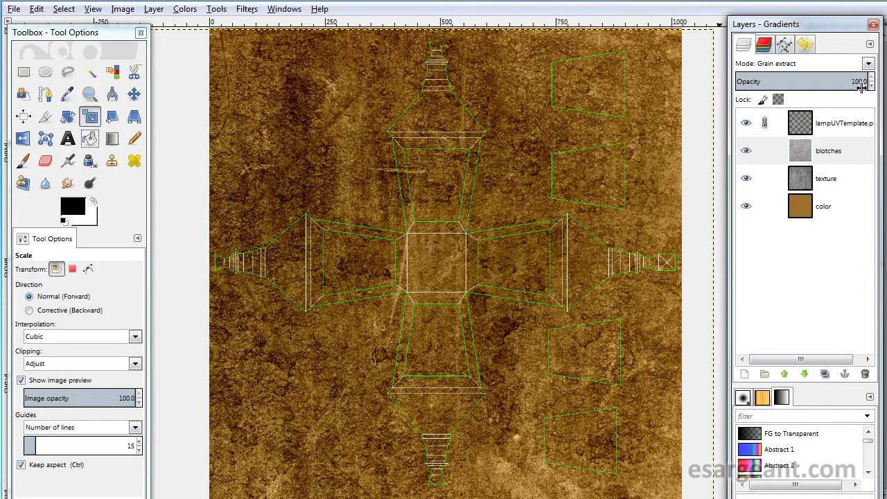
- Add a black (full transparency) layer mask to the blotches layer
click(811, 154)
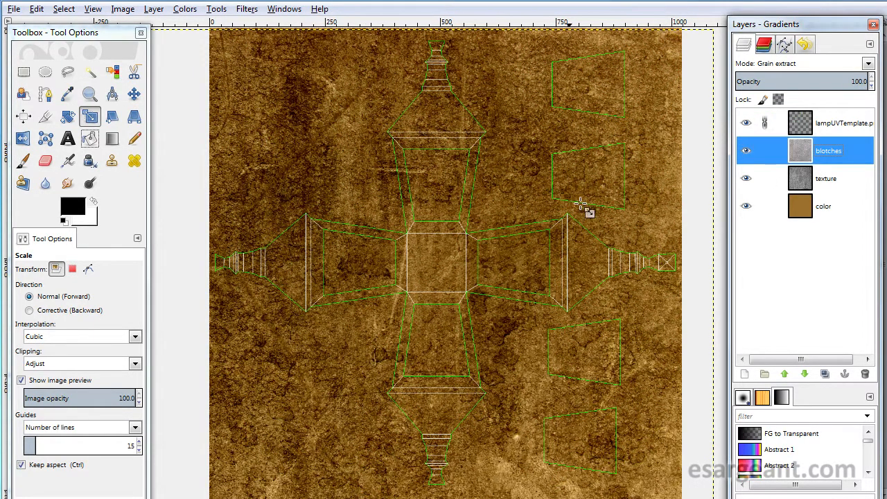
mouse_move(862, 81)
mouse_down()
mouse_move(748, 82)
mouse_move(872, 81)
mouse_up()
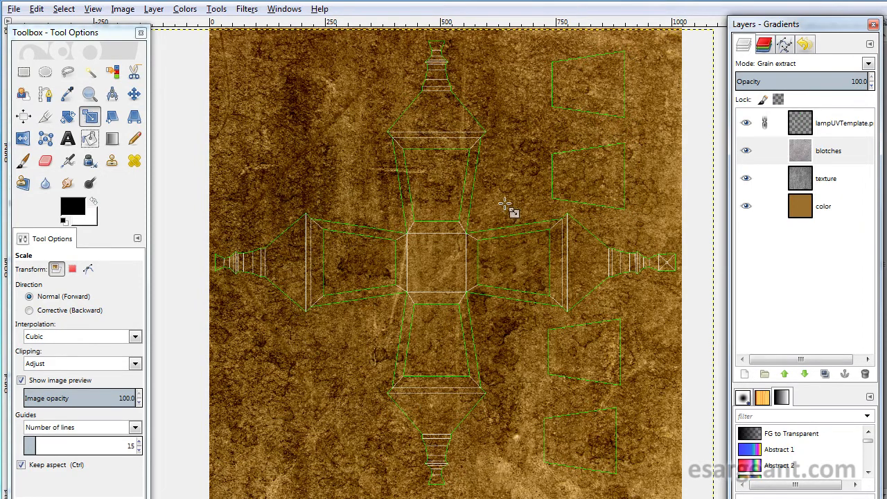
click(790, 152)
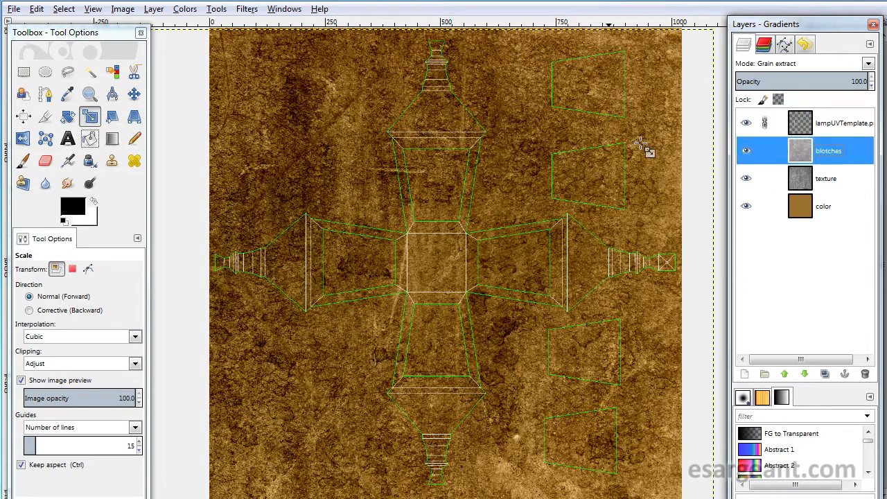
right_click(804, 154)
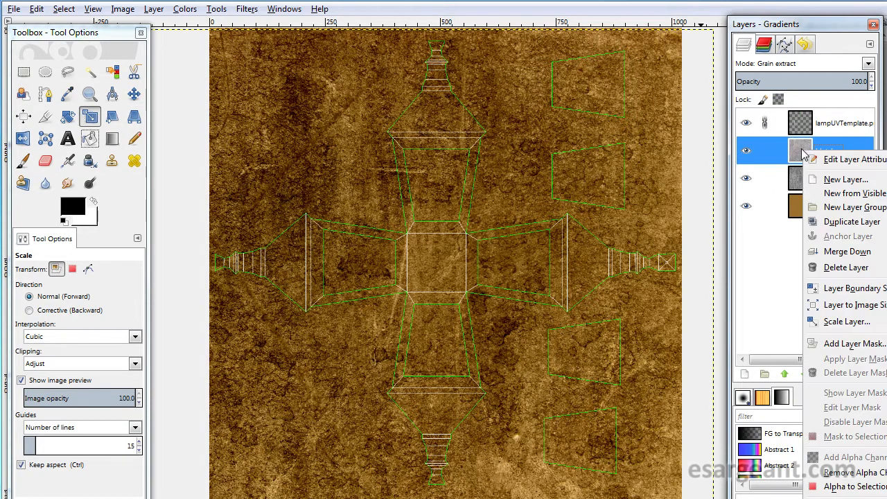
click(846, 343)
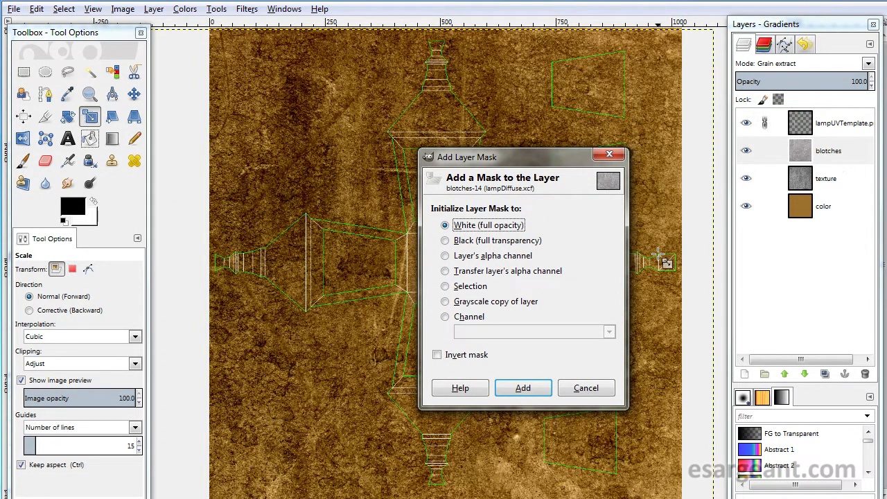
click(449, 243)
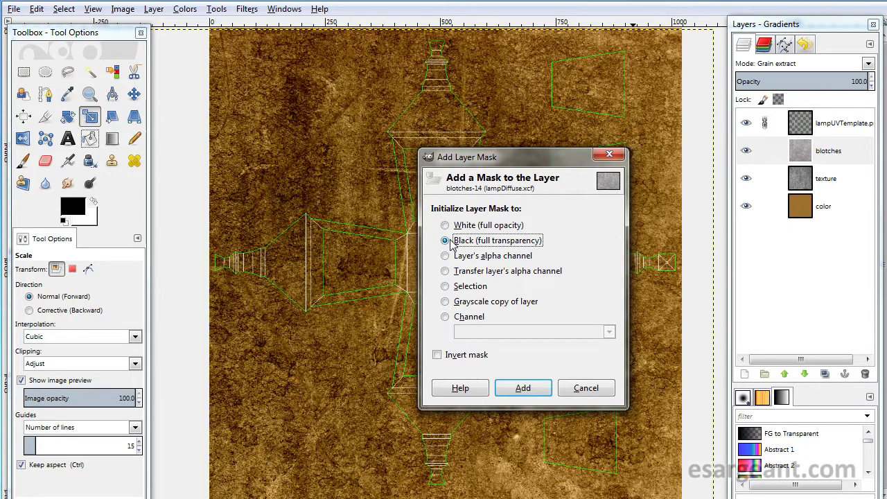
click(521, 389)
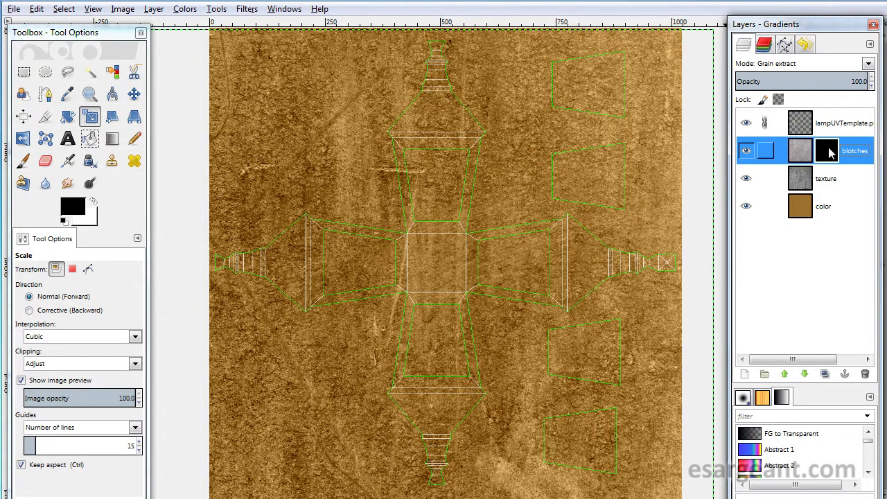
- Show the blotches mask and paint a broad white stroke across its middle with a 159.78 px paintbrush
alt+click(828, 151)
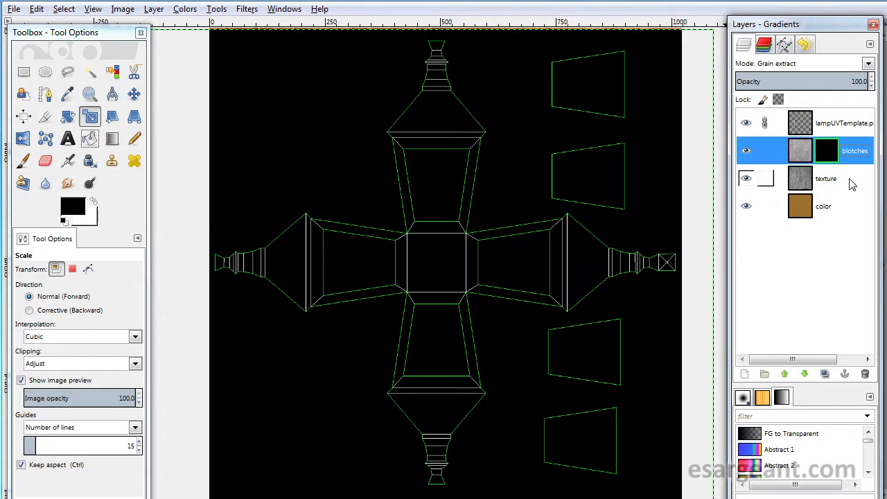
click(23, 161)
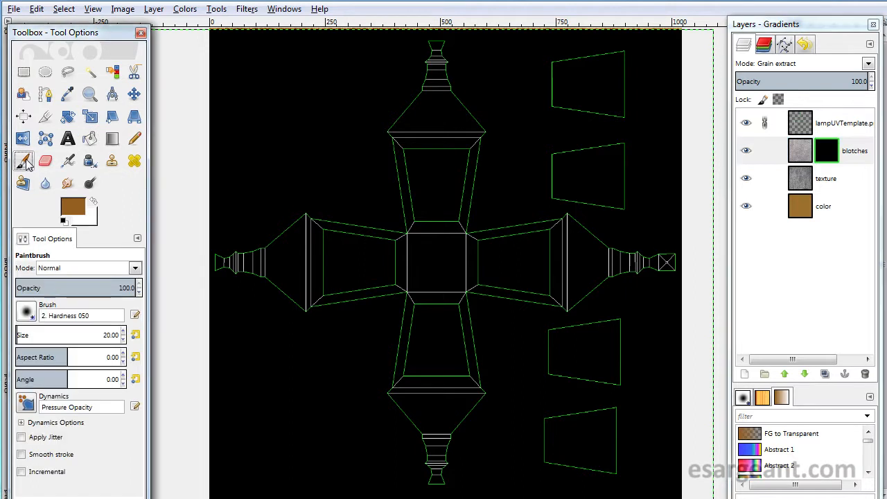
click(94, 202)
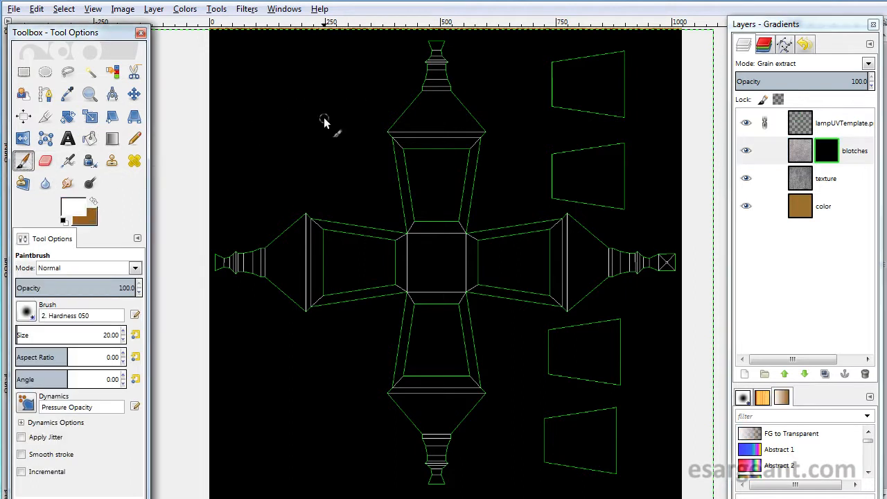
click(32, 335)
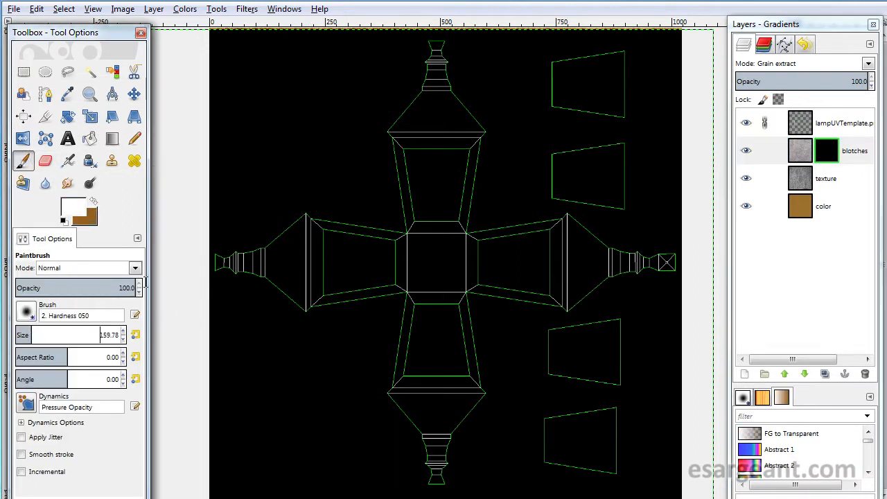
mouse_move(330, 190)
mouse_down()
mouse_move(361, 181)
mouse_move(446, 204)
mouse_move(451, 287)
mouse_move(562, 302)
mouse_up()
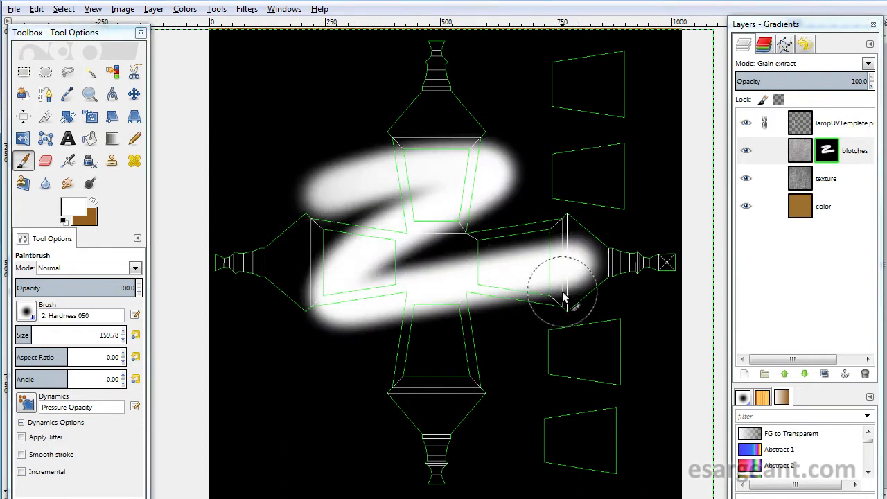
- Undo the painted mask strokes and return to the normal composite view
alt+click(827, 152)
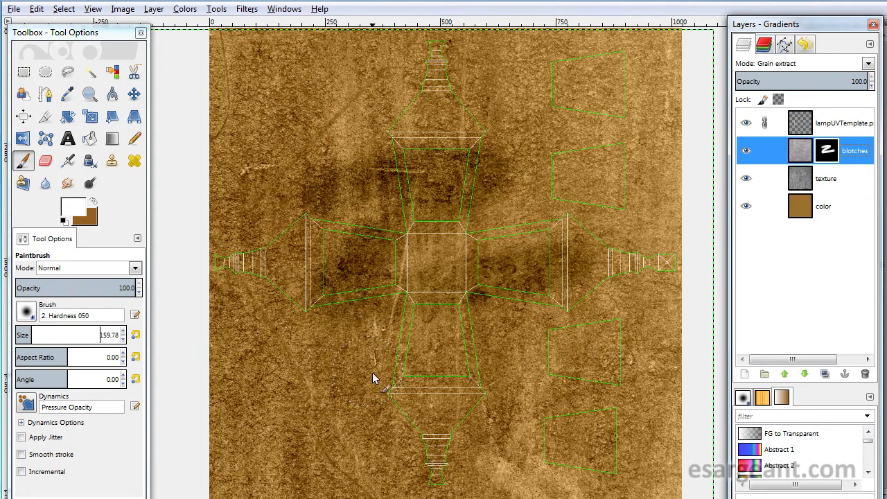
alt+click(830, 158)
alt+click(825, 158)
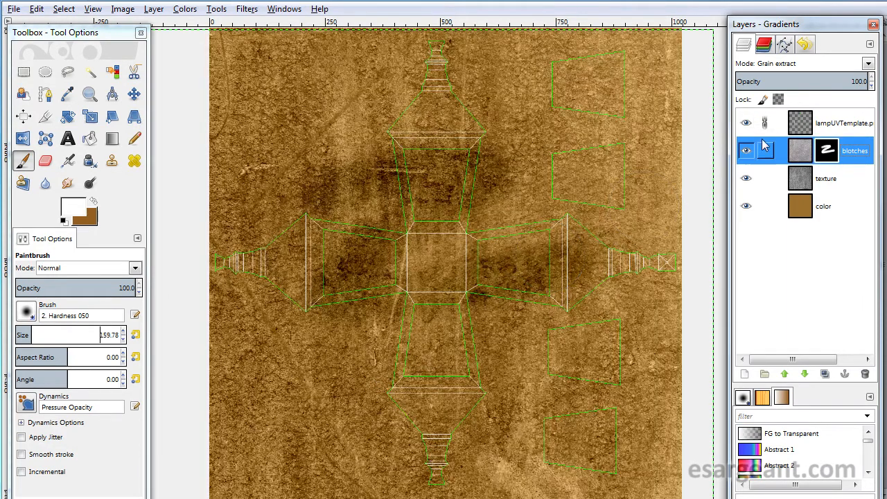
alt+click(832, 158)
alt+click(825, 161)
key(ctrl+z)
key(ctrl+z)
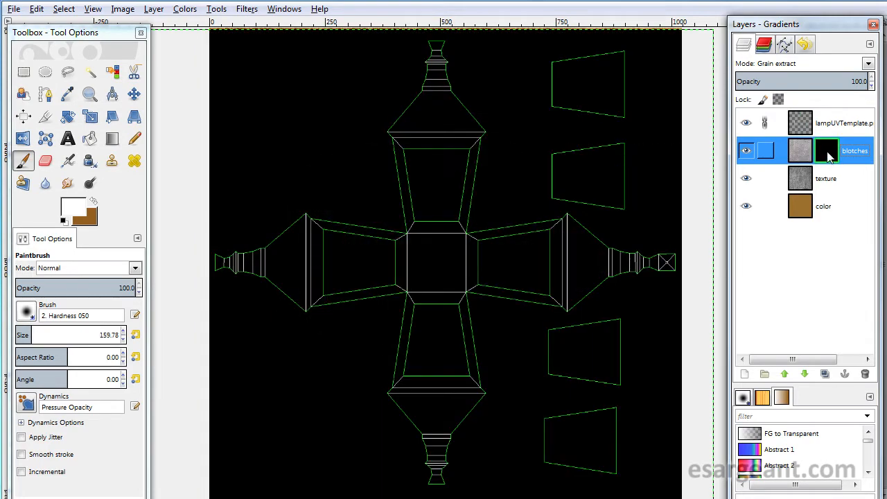
alt+click(830, 158)
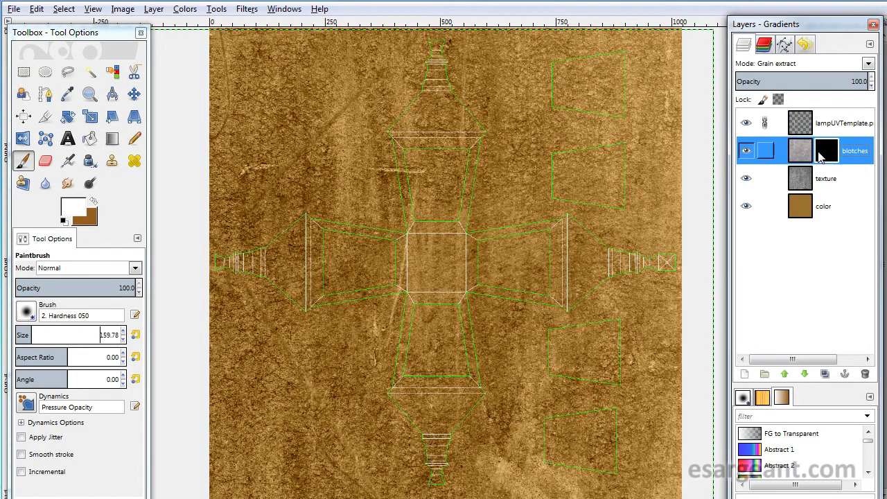
- Select the blotches mask and look at the outdoor lantern reference photo, then move its window aside
click(800, 152)
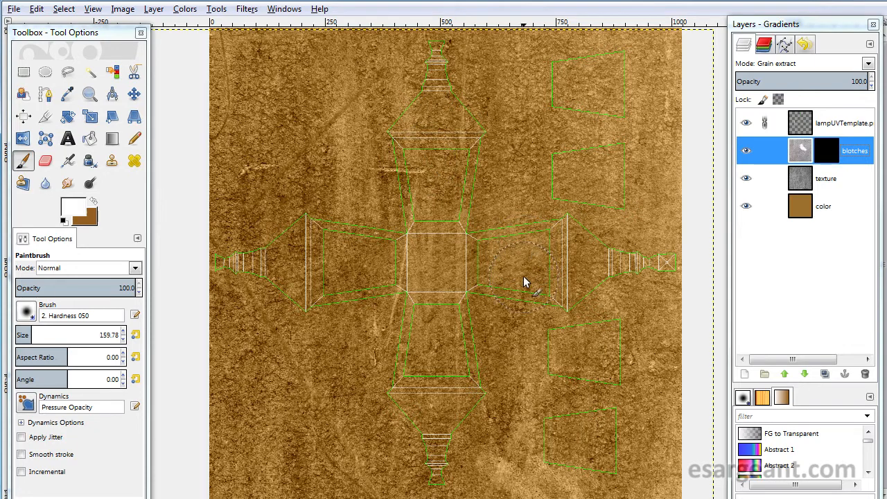
click(827, 154)
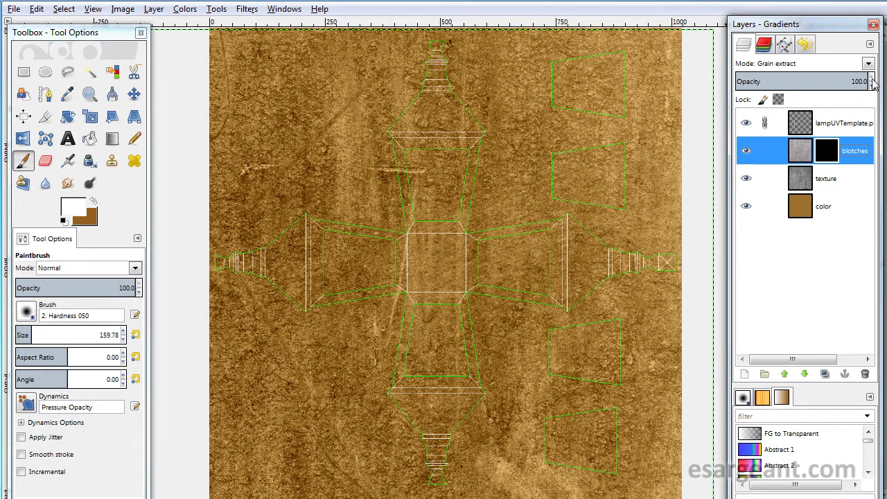
drag(885, 81, 433, 56)
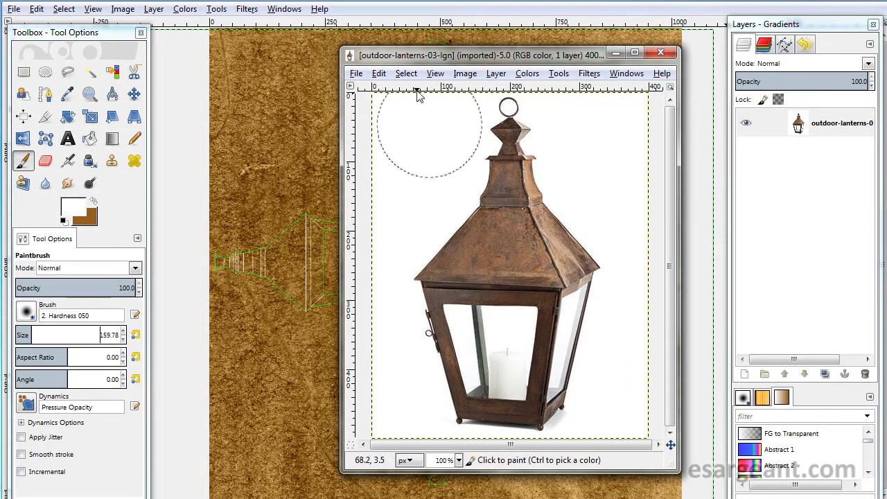
drag(402, 59, 879, 45)
- Paint white strokes on the blotches mask around the lamp's upper glass panel, then set the brush size to 73.77
click(423, 165)
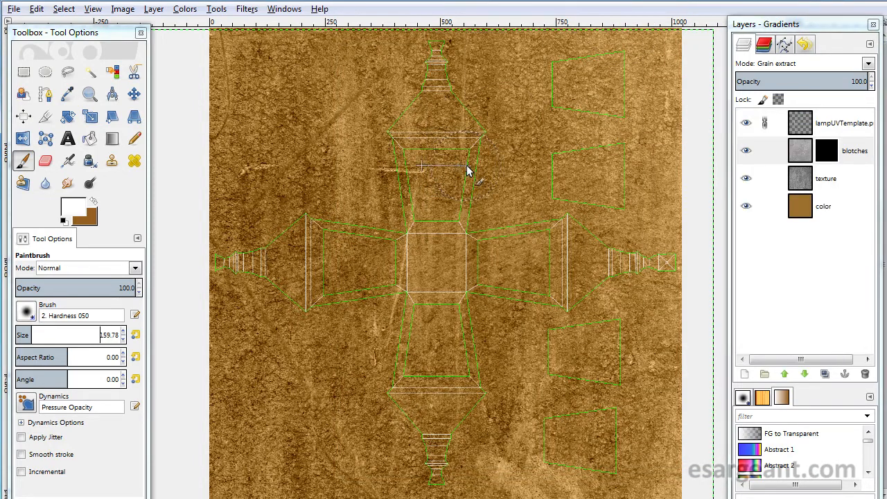
key(plus)
key(plus)
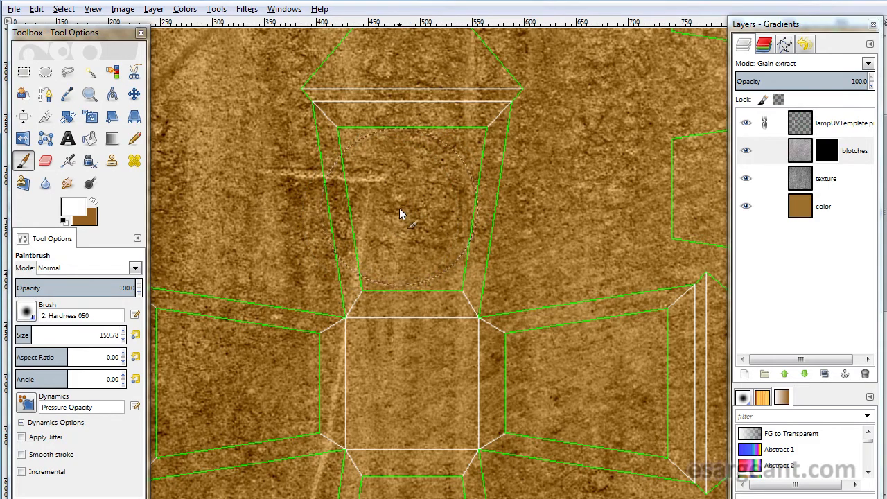
drag(397, 211, 552, 282)
drag(355, 283, 529, 193)
click(23, 335)
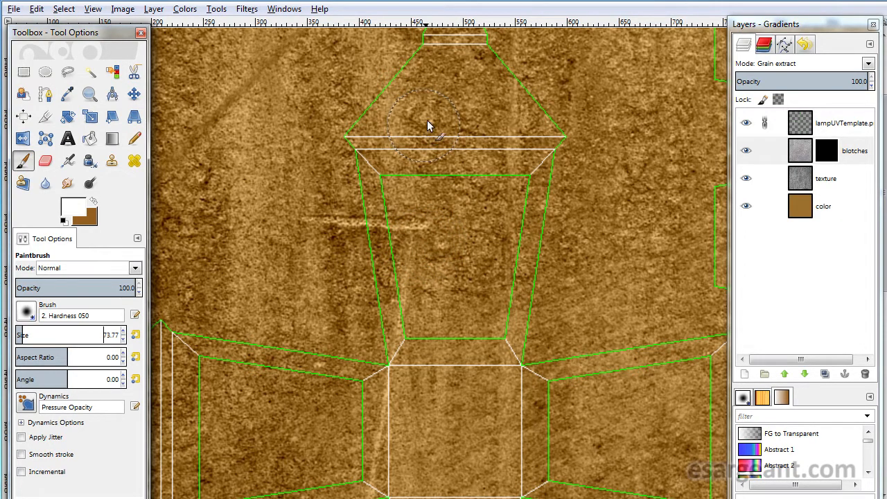
- Set the brush size to 41.77 and paint a white stroke on the blotches mask near the lamp's upper cap
click(491, 3)
key(bracketleft)
key(bracketleft)
key(bracketleft)
key(bracketleft)
key(bracketleft)
key(bracketleft)
key(bracketleft)
key(bracketleft)
key(bracketleft)
key(bracketleft)
key(bracketleft)
key(bracketleft)
key(bracketleft)
key(bracketleft)
key(bracketleft)
key(bracketleft)
key(bracketleft)
key(bracketleft)
key(bracketleft)
key(bracketleft)
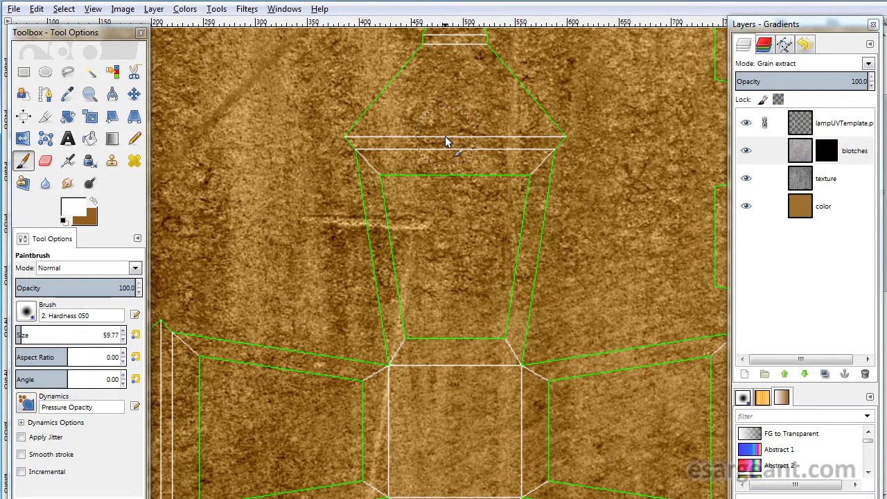
key(bracketleft)
key(bracketleft)
key(bracketleft)
key(bracketleft)
key(bracketleft)
key(bracketleft)
key(bracketleft)
key(bracketleft)
key(bracketleft)
key(bracketleft)
key(bracketleft)
key(bracketleft)
key(bracketleft)
key(bracketleft)
key(bracketleft)
key(bracketleft)
key(bracketleft)
key(bracketleft)
key(bracketleft)
key(bracketleft)
key(bracketright)
key(bracketright)
key(bracketright)
key(bracketright)
key(bracketright)
key(bracketright)
key(bracketright)
key(bracketright)
key(bracketright)
key(bracketright)
key(bracketright)
key(bracketright)
key(bracketright)
key(bracketright)
key(bracketright)
key(bracketright)
key(bracketright)
key(bracketright)
mouse_move(383, 216)
mouse_down()
mouse_move(379, 191)
mouse_move(373, 235)
mouse_move(363, 164)
mouse_move(396, 261)
mouse_move(366, 181)
mouse_move(399, 316)
mouse_move(448, 339)
mouse_move(493, 342)
mouse_move(517, 260)
mouse_move(514, 327)
mouse_move(546, 179)
mouse_move(499, 182)
mouse_move(440, 158)
mouse_move(489, 160)
mouse_move(401, 172)
mouse_move(384, 182)
mouse_move(375, 203)
mouse_move(381, 320)
mouse_move(495, 346)
mouse_move(395, 190)
mouse_move(412, 164)
mouse_move(579, 154)
mouse_move(354, 142)
mouse_move(646, 145)
mouse_move(436, 156)
mouse_move(369, 152)
mouse_up()
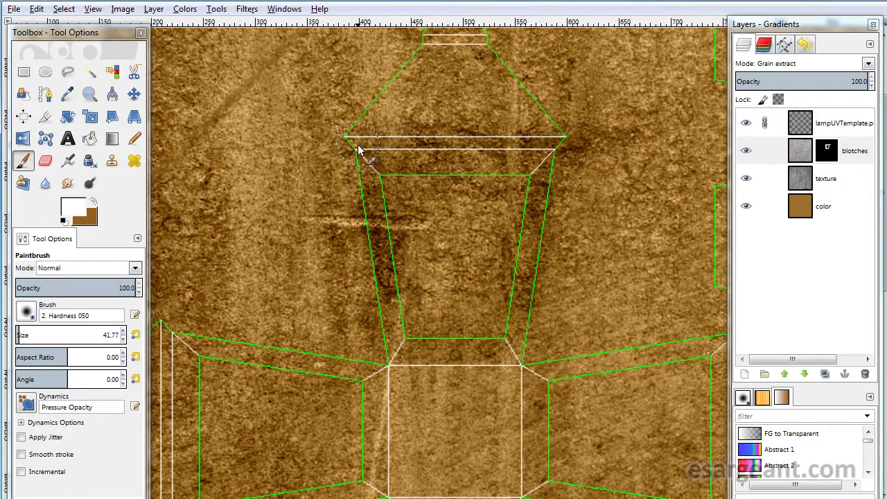
- Reduce the brush to 18.77 and paint white strokes on the blotches mask around the lamp's upper body and glass panel
key(bracketleft)
key(bracketleft)
key(bracketleft)
key(bracketleft)
key(bracketleft)
key(bracketleft)
key(bracketleft)
key(bracketleft)
key(bracketleft)
drag(503, 275, 350, 178)
mouse_move(468, 190)
mouse_down()
mouse_move(467, 201)
mouse_move(477, 169)
mouse_move(464, 236)
mouse_move(384, 155)
mouse_move(310, 190)
mouse_move(431, 180)
mouse_move(262, 177)
mouse_move(326, 327)
mouse_move(437, 225)
mouse_move(396, 178)
mouse_move(363, 386)
mouse_move(370, 337)
mouse_move(380, 343)
mouse_up()
mouse_move(434, 340)
mouse_down()
mouse_move(459, 288)
mouse_move(321, 249)
mouse_up()
mouse_move(495, 273)
mouse_down()
mouse_move(440, 270)
mouse_move(629, 131)
mouse_up()
drag(357, 393, 490, 267)
drag(359, 283, 568, 285)
mouse_move(374, 244)
mouse_down()
mouse_move(395, 80)
mouse_move(524, 143)
mouse_move(531, 251)
mouse_move(543, 196)
mouse_up()
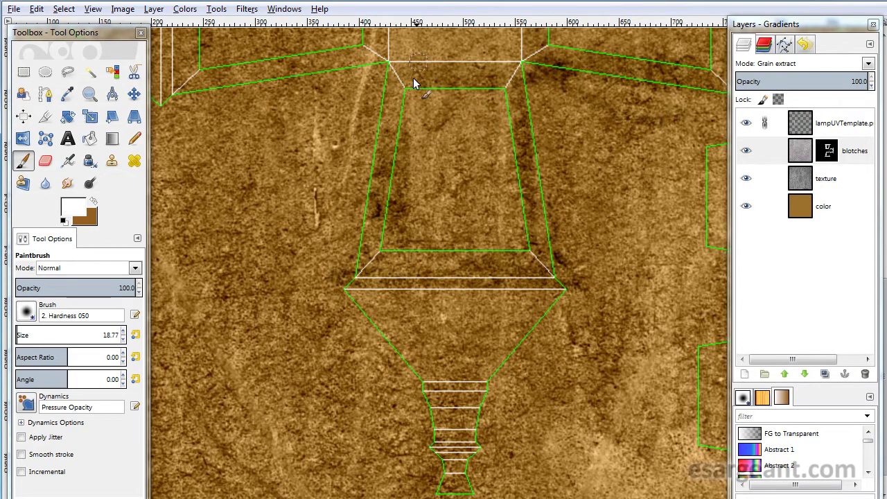
- Paint white strokes on the blotches mask across the side end piece of the template
drag(244, 94, 253, 95)
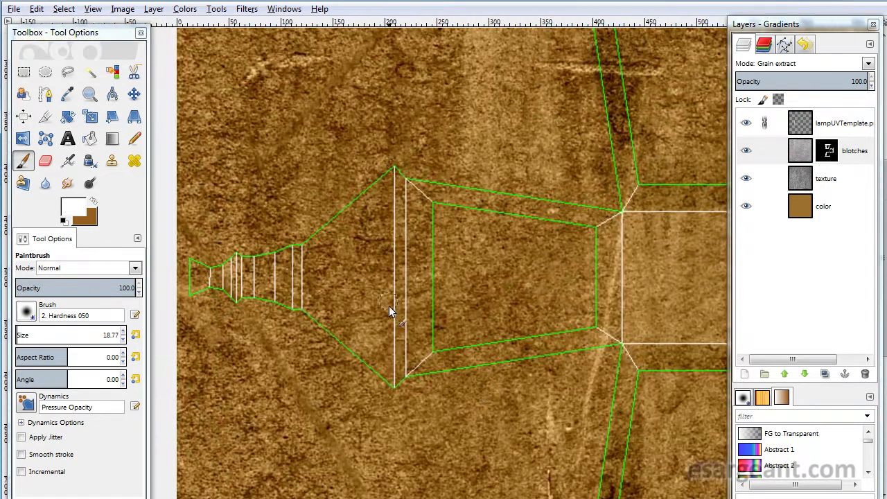
mouse_move(402, 220)
mouse_down()
mouse_move(397, 252)
mouse_move(406, 157)
mouse_move(401, 384)
mouse_up()
mouse_move(406, 286)
mouse_down()
mouse_move(431, 283)
mouse_move(482, 203)
mouse_move(572, 206)
mouse_move(589, 250)
mouse_move(622, 239)
mouse_move(578, 351)
mouse_move(325, 305)
mouse_move(281, 287)
mouse_up()
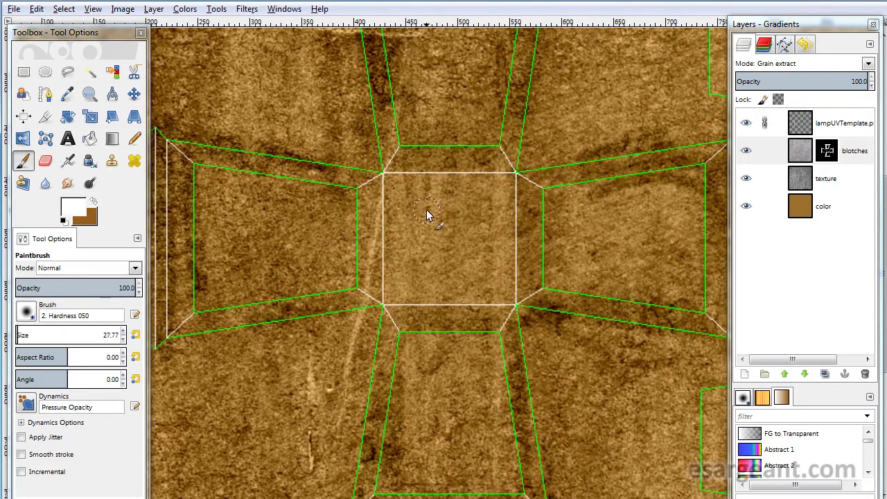
- Enlarge the brush to 62.77 and paint over the template's central square on the blotches mask
key(bracketright)
key(bracketright)
key(bracketright)
key(bracketright)
key(bracketright)
key(bracketright)
key(bracketright)
key(bracketright)
key(bracketright)
key(bracketright)
key(bracketright)
key(bracketright)
key(bracketright)
key(bracketright)
key(bracketright)
key(bracketright)
key(bracketright)
key(bracketright)
key(bracketright)
mouse_move(389, 183)
mouse_down()
mouse_move(401, 253)
mouse_move(385, 178)
mouse_move(415, 172)
mouse_move(495, 240)
mouse_move(423, 290)
mouse_move(500, 285)
mouse_move(440, 188)
mouse_move(419, 261)
mouse_move(443, 230)
mouse_move(438, 147)
mouse_move(402, 214)
mouse_up()
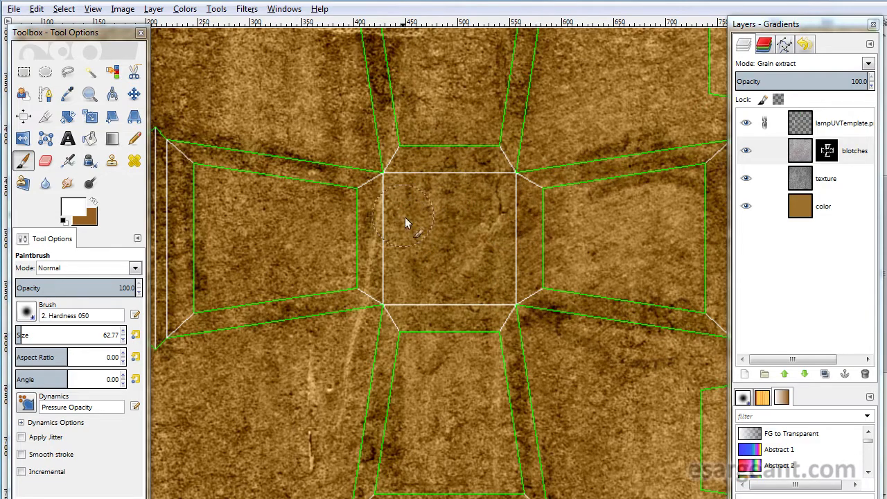
- Paint more white strokes on the blotches mask across the remaining lamp arms and lower pieces
drag(469, 172, 457, 447)
mouse_move(446, 150)
mouse_down()
mouse_move(422, 302)
mouse_move(437, 199)
mouse_move(435, 270)
mouse_move(416, 293)
mouse_up()
drag(448, 216, 264, 133)
drag(521, 367, 430, 126)
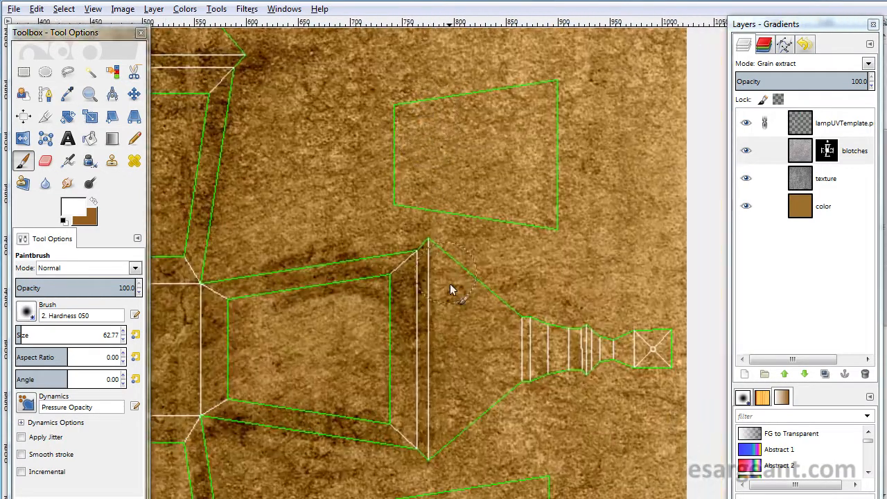
drag(450, 283, 382, 243)
mouse_move(426, 203)
mouse_down()
mouse_move(552, 235)
mouse_move(466, 238)
mouse_move(421, 215)
mouse_up()
mouse_move(390, 332)
mouse_down()
mouse_move(386, 349)
mouse_move(571, 124)
mouse_up()
drag(341, 365, 568, 216)
mouse_move(425, 282)
mouse_down()
mouse_move(452, 283)
mouse_move(439, 355)
mouse_up()
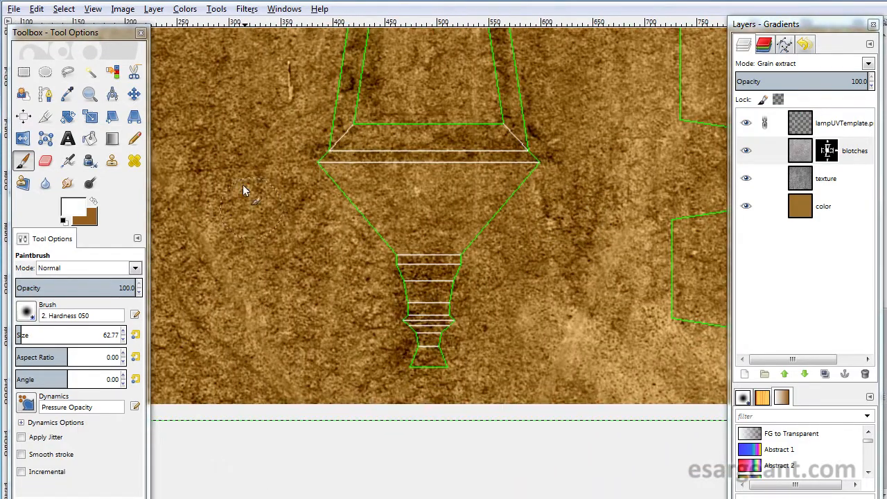
drag(269, 153, 579, 297)
mouse_move(405, 164)
mouse_down()
mouse_move(409, 237)
mouse_move(462, 373)
mouse_up()
mouse_move(329, 239)
mouse_down()
mouse_move(362, 195)
mouse_move(386, 243)
mouse_up()
scroll(410, 258, down, 3)
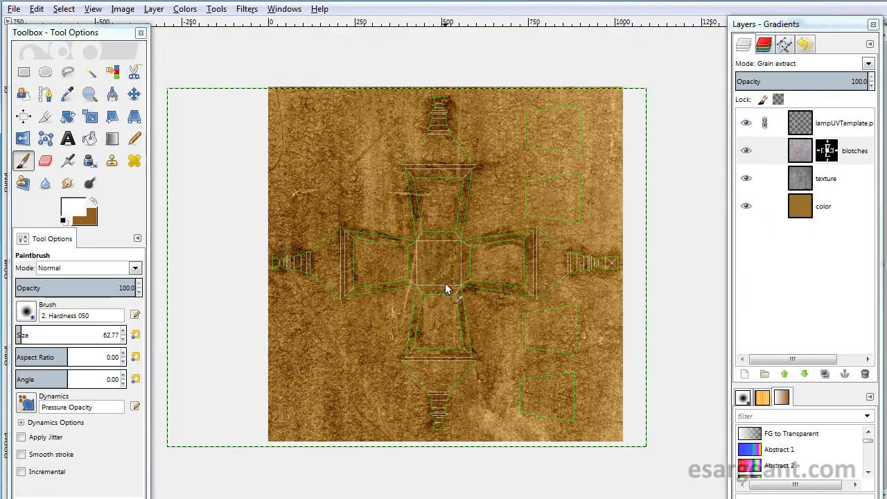
- Examine the outdoor lantern reference photo, then move its window aside
scroll(466, 237, up, 1)
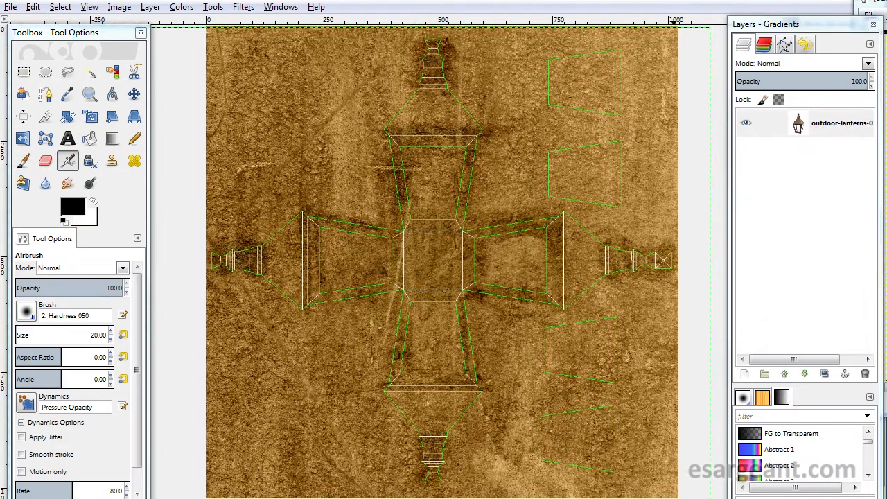
drag(886, 1, 323, 58)
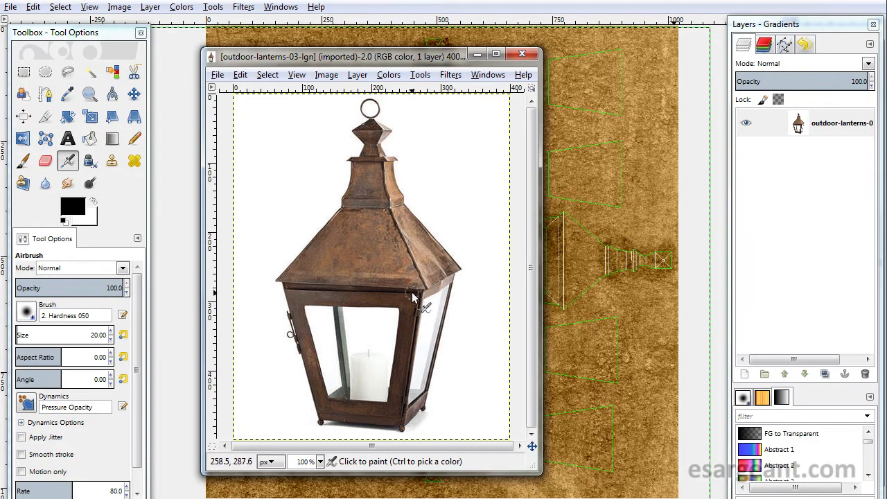
drag(266, 61, 886, 77)
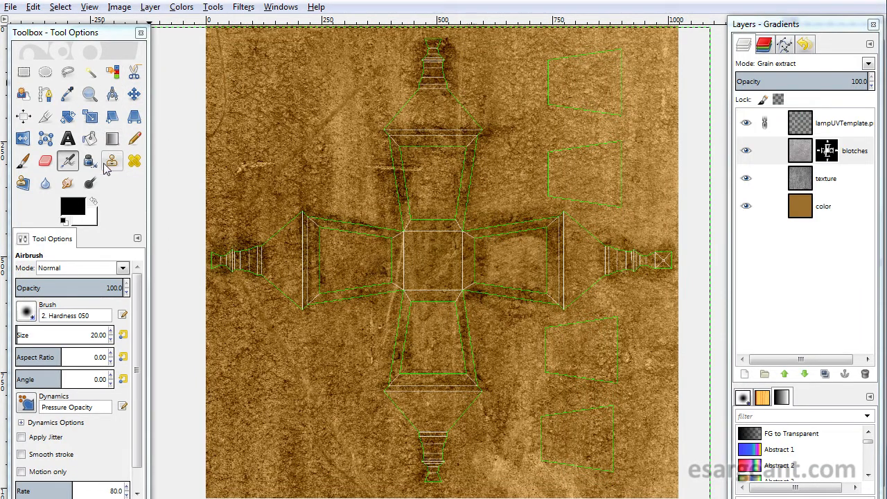
- Choose the Dodge/Burn tool, select the color layer, and hide the texture, blotches and template layers
click(91, 185)
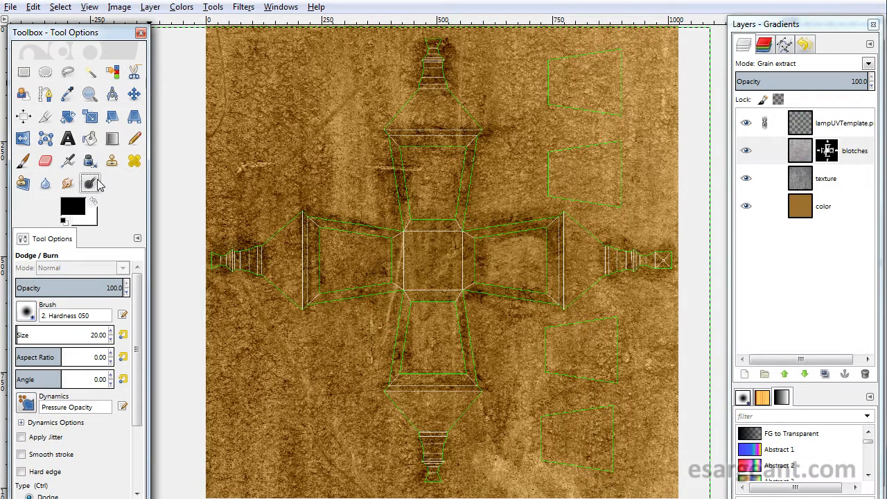
click(804, 210)
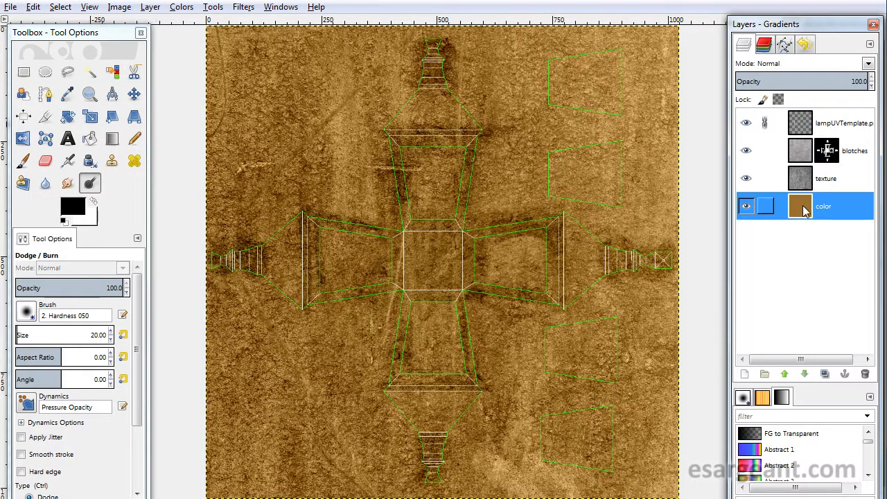
click(746, 178)
click(746, 151)
click(746, 125)
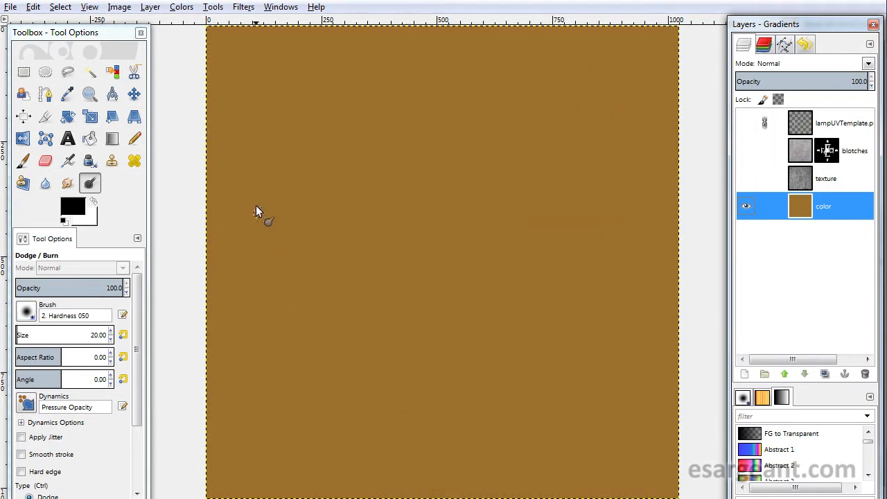
- Try dodge and burn strokes on the color layer with a 94 px brush, then undo all three strokes
key(bracketright)
key(bracketright)
key(bracketright)
key(bracketright)
key(bracketright)
key(bracketright)
key(bracketright)
key(bracketright)
key(bracketright)
key(bracketright)
key(bracketright)
key(bracketright)
key(bracketright)
key(bracketright)
key(bracketright)
key(bracketright)
key(bracketright)
key(bracketright)
key(bracketright)
key(bracketright)
key(bracketright)
key(bracketright)
key(bracketright)
key(bracketright)
key(bracketright)
key(bracketright)
key(bracketright)
key(bracketright)
mouse_move(357, 110)
mouse_down()
mouse_move(362, 136)
mouse_move(406, 142)
mouse_move(485, 193)
mouse_move(545, 290)
mouse_move(563, 367)
mouse_up()
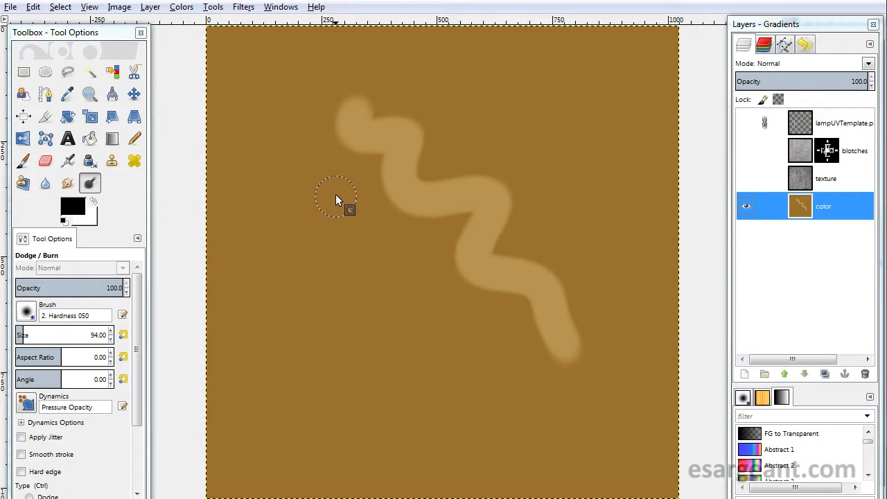
mouse_move(322, 181)
mouse_down()
mouse_move(373, 217)
mouse_move(450, 339)
mouse_move(511, 398)
mouse_up()
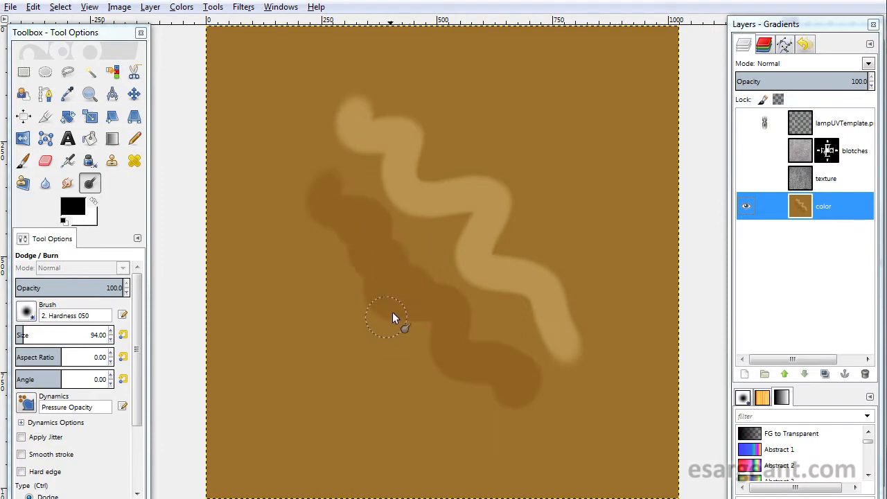
drag(358, 215, 541, 381)
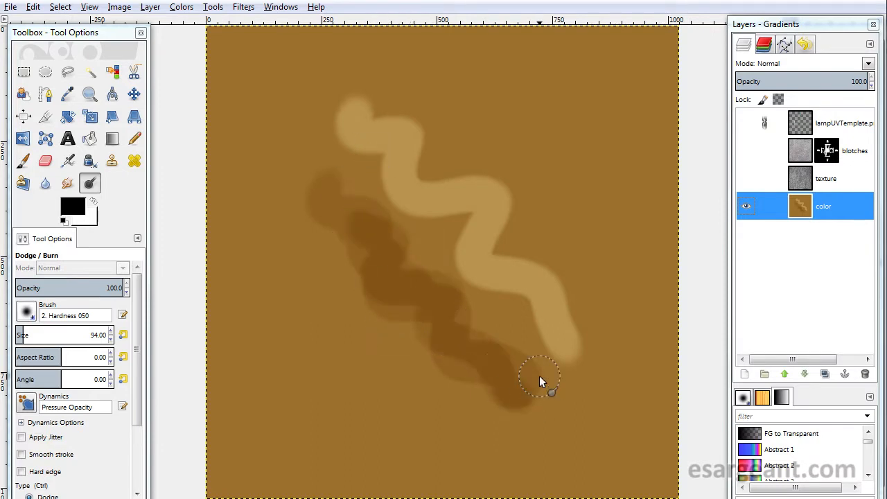
key(ctrl+z)
key(ctrl+z)
key(ctrl+z)
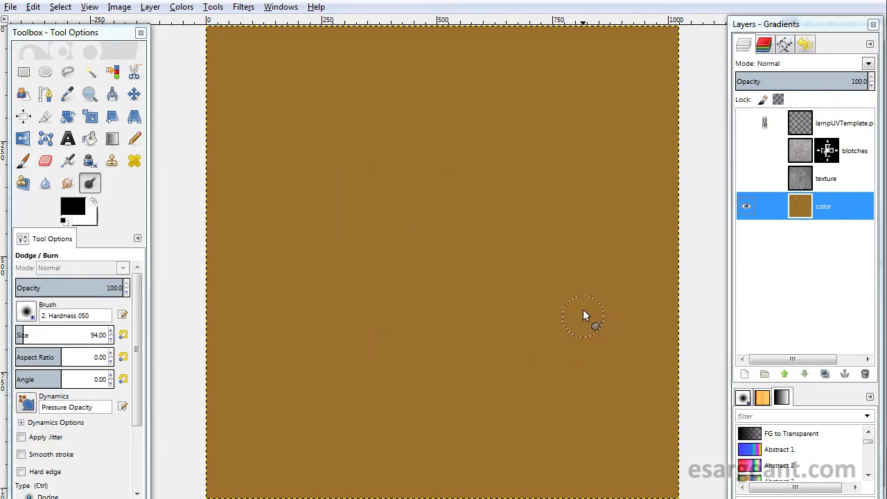
- Make the texture, blotches and lampUVTemplate layers visible again
click(745, 179)
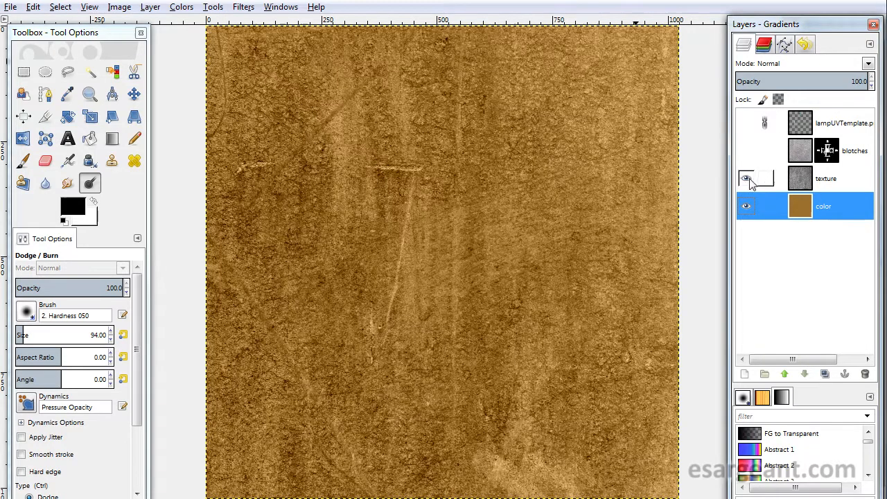
click(746, 150)
click(745, 123)
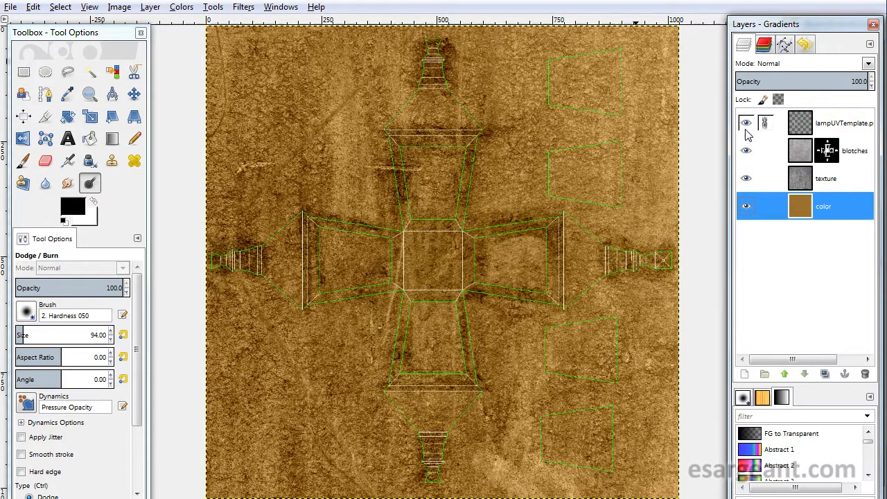
- Zoom into the lamp's top cap, set the brush to 15, and dodge the color layer inside the cap's cone
mouse_move(886, 42)
mouse_down()
mouse_move(602, 67)
mouse_move(460, 66)
mouse_move(886, 43)
mouse_up()
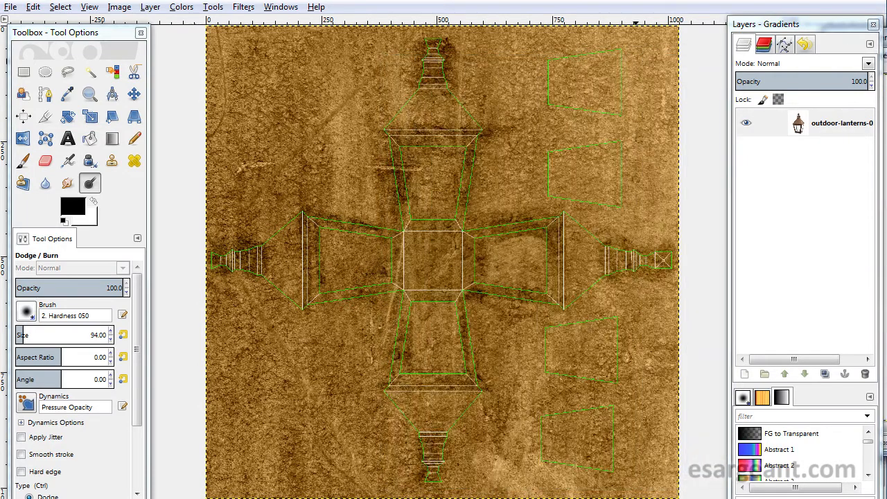
click(525, 1)
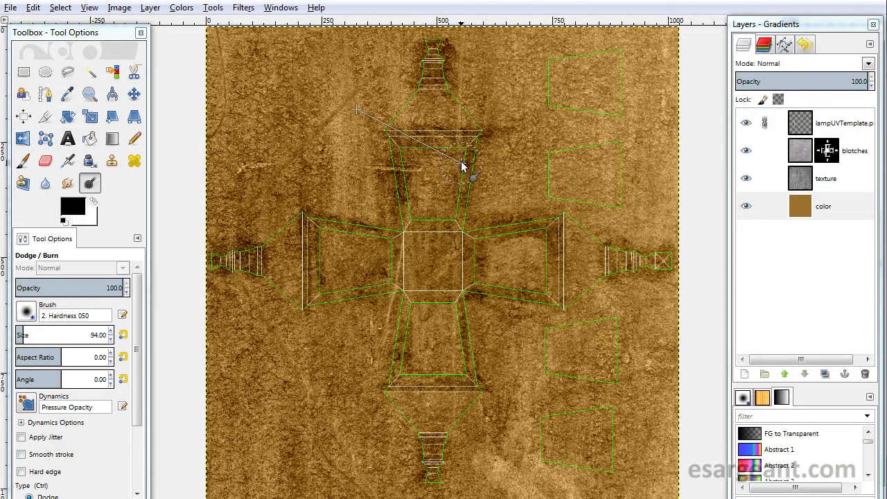
scroll(462, 169, up, 3)
drag(461, 154, 521, 340)
key(bracketleft)
key(bracketleft)
key(bracketleft)
key(bracketleft)
key(bracketleft)
key(bracketleft)
key(bracketleft)
key(bracketleft)
key(bracketleft)
key(bracketleft)
key(bracketleft)
key(bracketleft)
key(bracketleft)
key(bracketleft)
key(bracketleft)
key(bracketleft)
key(bracketleft)
key(bracketleft)
key(bracketleft)
key(bracketleft)
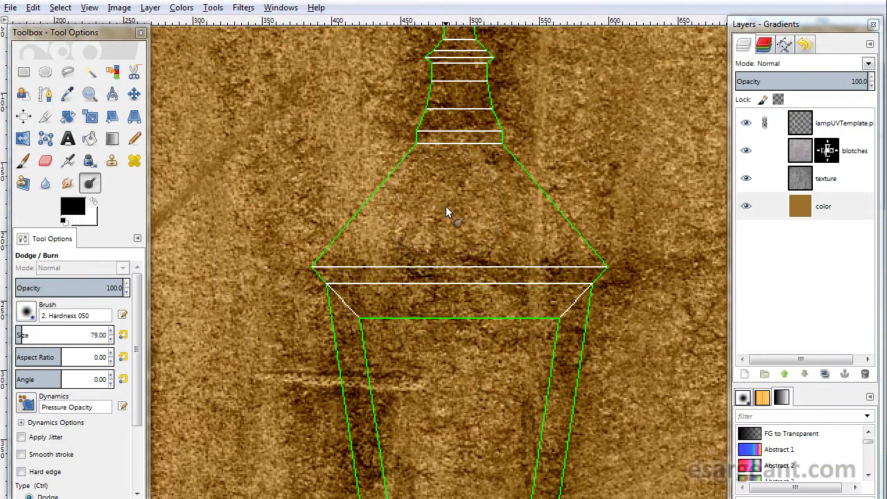
key(bracketleft)
key(bracketleft)
key(bracketleft)
key(bracketleft)
key(bracketleft)
key(bracketleft)
key(bracketleft)
key(bracketleft)
key(bracketleft)
key(bracketleft)
key(bracketleft)
key(bracketleft)
key(bracketleft)
key(bracketleft)
key(bracketleft)
key(bracketleft)
key(bracketleft)
click(762, 205)
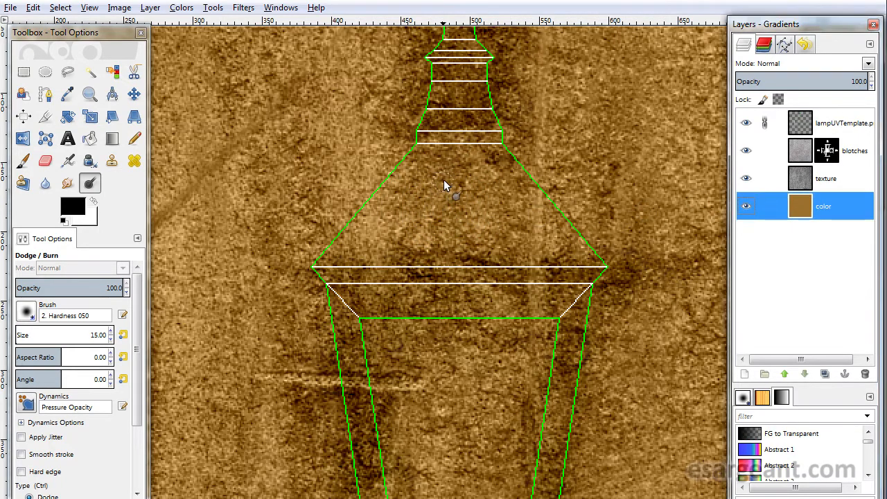
mouse_move(427, 187)
mouse_down()
mouse_move(451, 192)
mouse_move(419, 184)
mouse_move(462, 154)
mouse_move(445, 223)
mouse_move(491, 249)
mouse_move(578, 257)
mouse_move(442, 215)
mouse_up()
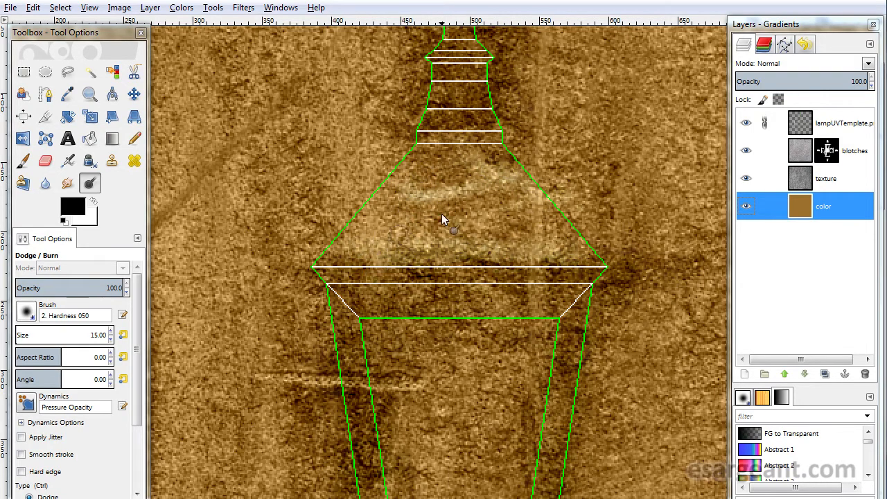
drag(477, 153, 447, 214)
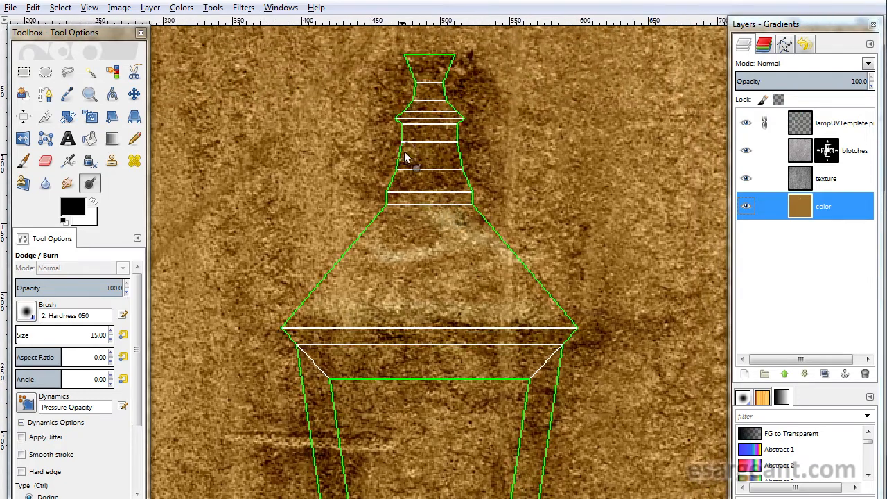
- Dodge the color layer with strokes across the side end piece of the template
drag(489, 270, 402, 166)
drag(388, 242, 306, 129)
mouse_move(533, 333)
mouse_down()
mouse_move(437, 234)
mouse_move(241, 90)
mouse_up()
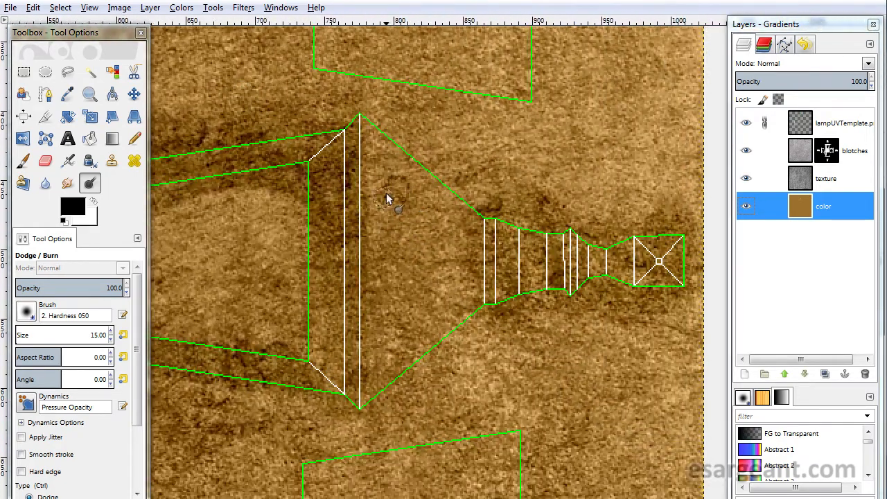
drag(383, 191, 386, 365)
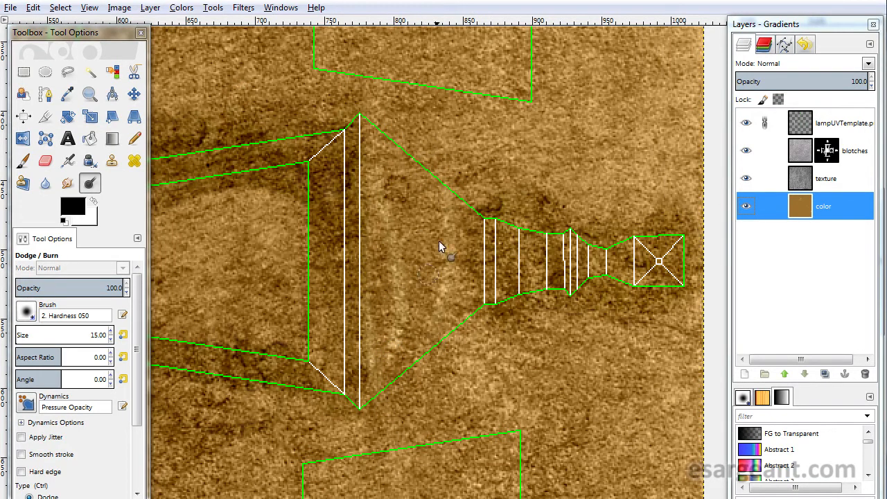
drag(405, 195, 417, 330)
mouse_move(315, 255)
mouse_down()
mouse_move(372, 270)
mouse_move(543, 71)
mouse_up()
mouse_move(426, 357)
mouse_down()
mouse_move(622, 87)
mouse_move(656, 80)
mouse_up()
drag(368, 239, 492, 231)
drag(354, 274, 472, 271)
mouse_move(348, 227)
mouse_down()
mouse_move(471, 217)
mouse_move(463, 238)
mouse_move(393, 264)
mouse_move(395, 295)
mouse_move(425, 304)
mouse_up()
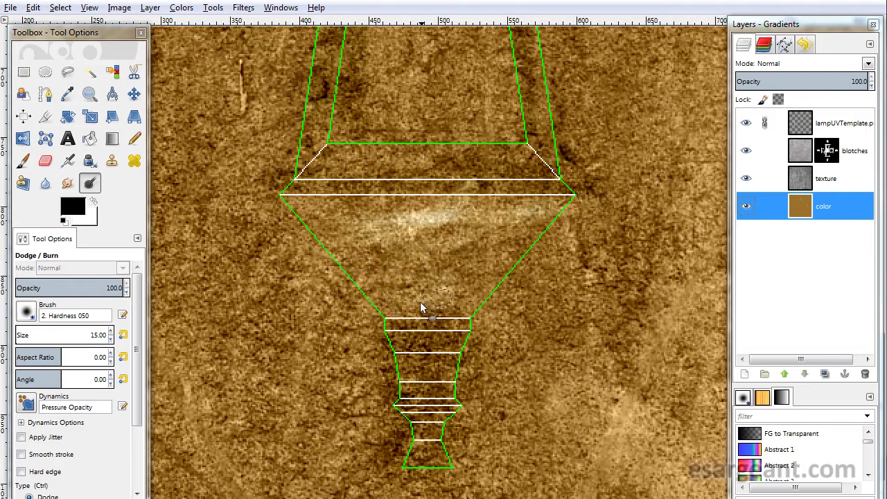
- Dodge the color layer around the lamp's lower cap and the opposite side end piece
drag(284, 201, 478, 201)
mouse_move(519, 200)
mouse_down()
mouse_move(360, 230)
mouse_move(542, 387)
mouse_up()
drag(312, 139, 620, 410)
drag(393, 262, 427, 199)
mouse_move(320, 173)
mouse_down()
mouse_move(333, 230)
mouse_move(358, 178)
mouse_move(348, 265)
mouse_up()
drag(313, 182, 396, 238)
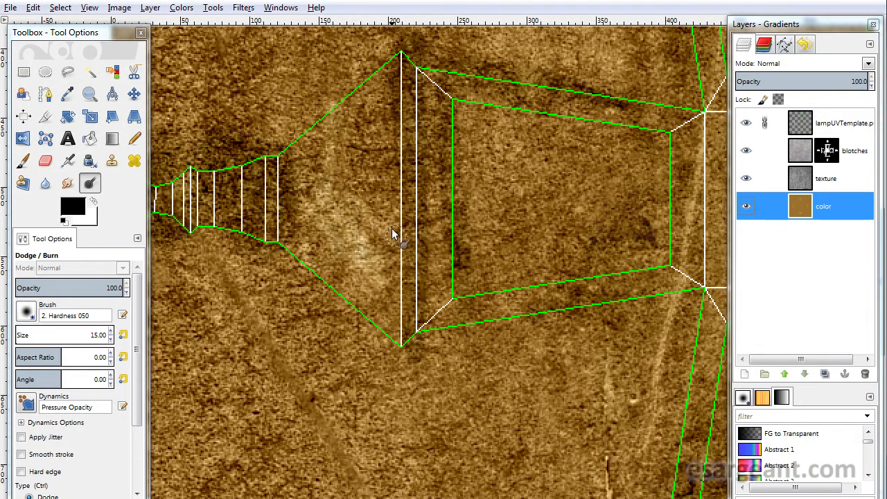
mouse_move(353, 137)
mouse_down()
mouse_move(408, 156)
mouse_move(379, 110)
mouse_up()
drag(520, 214, 375, 437)
drag(548, 158, 399, 336)
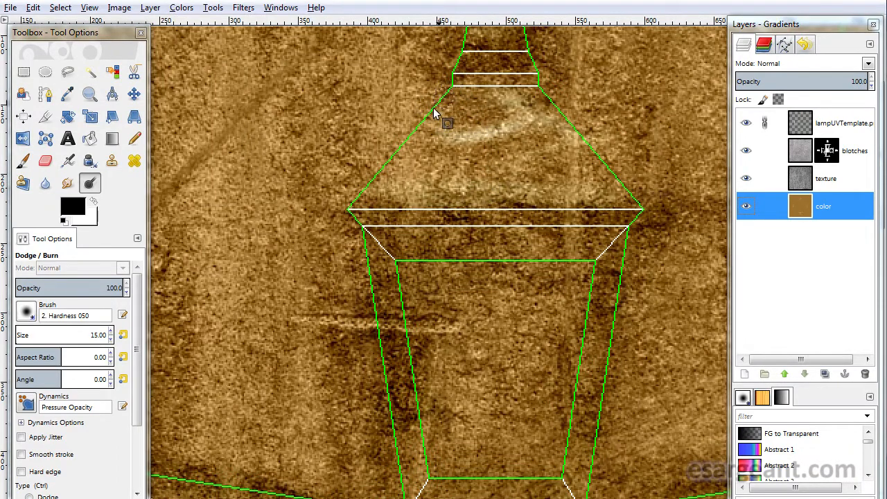
- Dodge along both slanted edges of the top cap's cone on the color layer
mouse_move(423, 120)
mouse_down()
mouse_move(447, 92)
mouse_move(354, 200)
mouse_up()
mouse_move(355, 200)
mouse_down()
mouse_move(447, 90)
mouse_move(367, 194)
mouse_up()
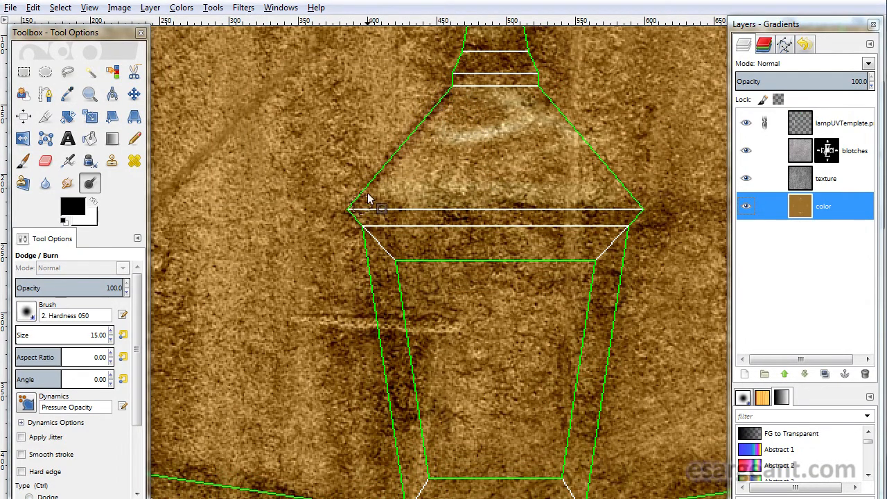
drag(446, 94, 358, 203)
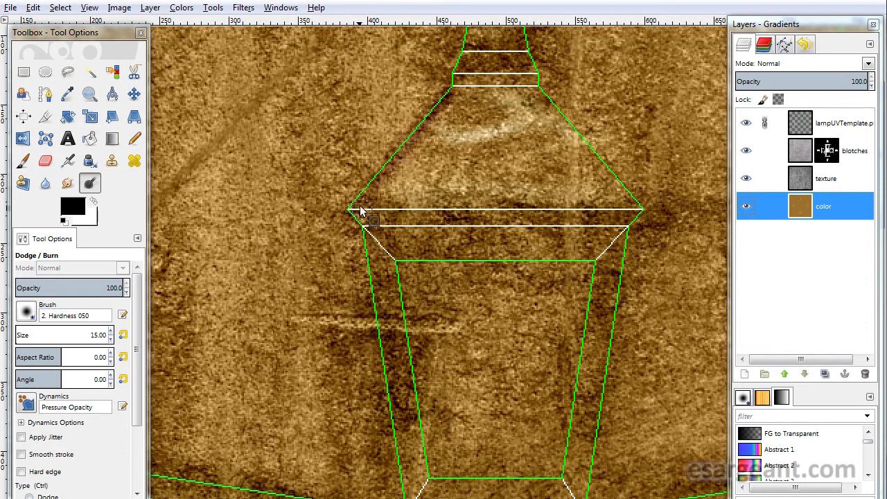
drag(542, 87, 642, 219)
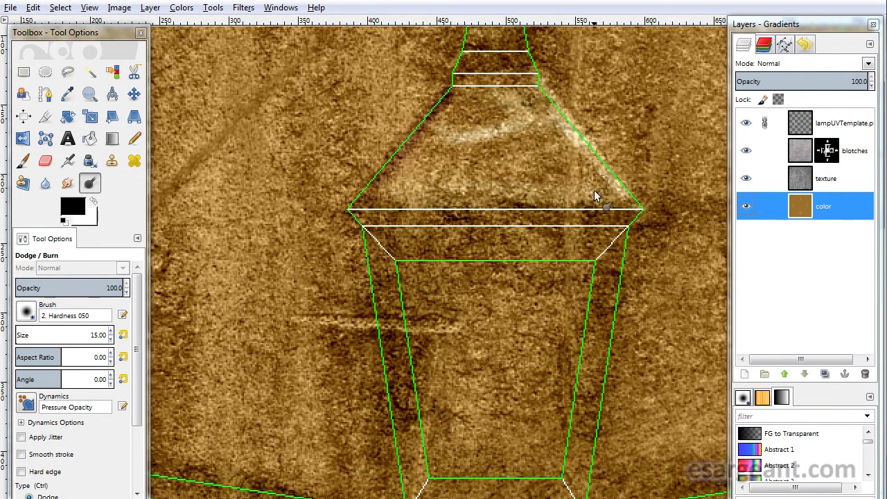
- Dodge the color layer along the lower slanted edge of the side end piece's cone
drag(611, 374, 286, 140)
mouse_move(587, 323)
mouse_down()
mouse_move(354, 153)
mouse_move(410, 169)
mouse_move(435, 255)
mouse_up()
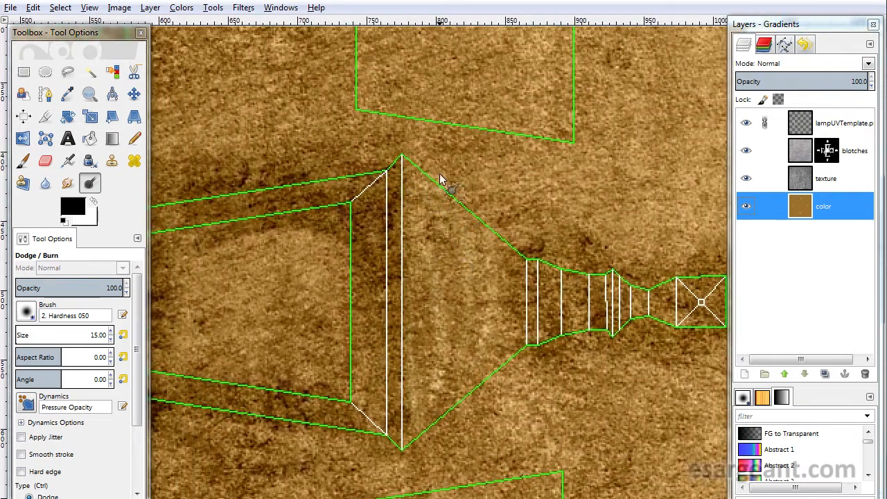
shift+click(512, 249)
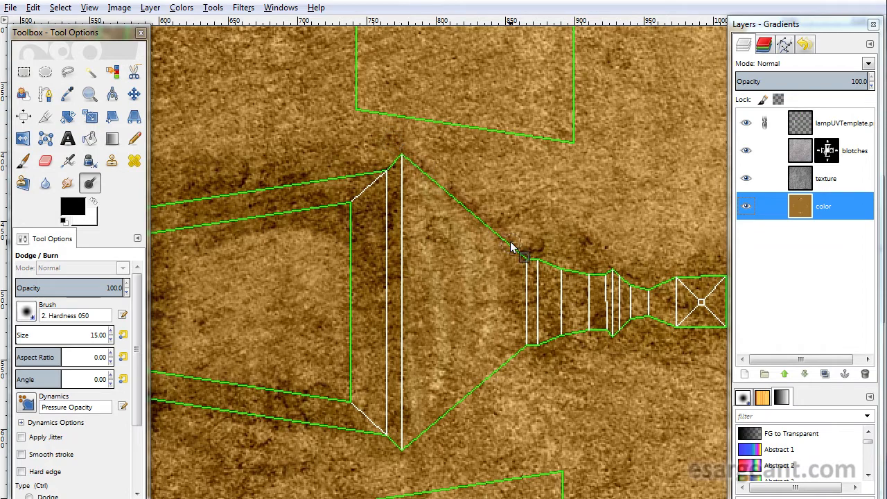
shift+click(509, 250)
shift+click(395, 148)
ctrl+shift+click(506, 350)
mouse_move(526, 344)
mouse_down()
mouse_move(506, 350)
mouse_move(411, 443)
mouse_up()
drag(519, 333, 408, 443)
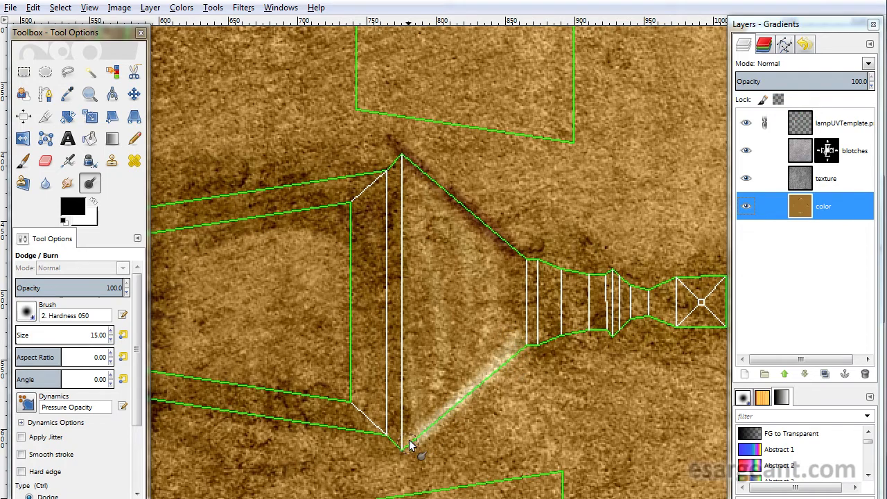
- Dodge the color layer along the slanted edge of the lower cap's cone
drag(341, 415, 528, 57)
drag(425, 297, 568, 106)
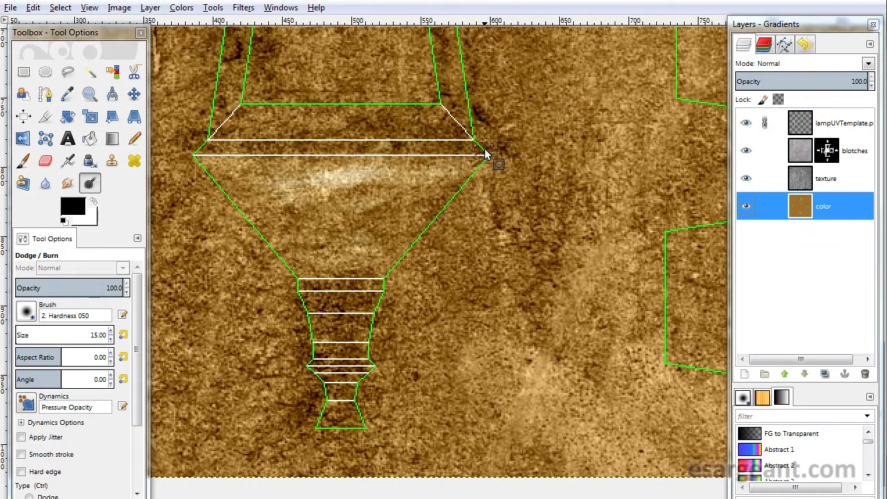
drag(480, 152, 448, 178)
drag(423, 219, 383, 278)
drag(202, 170, 264, 250)
drag(248, 215, 288, 261)
drag(205, 157, 300, 277)
- Dodge the color layer along the upper slanted edge of the opposite side end piece's cone
mouse_move(258, 184)
mouse_down()
mouse_move(361, 306)
mouse_move(561, 453)
mouse_up()
drag(381, 216, 572, 391)
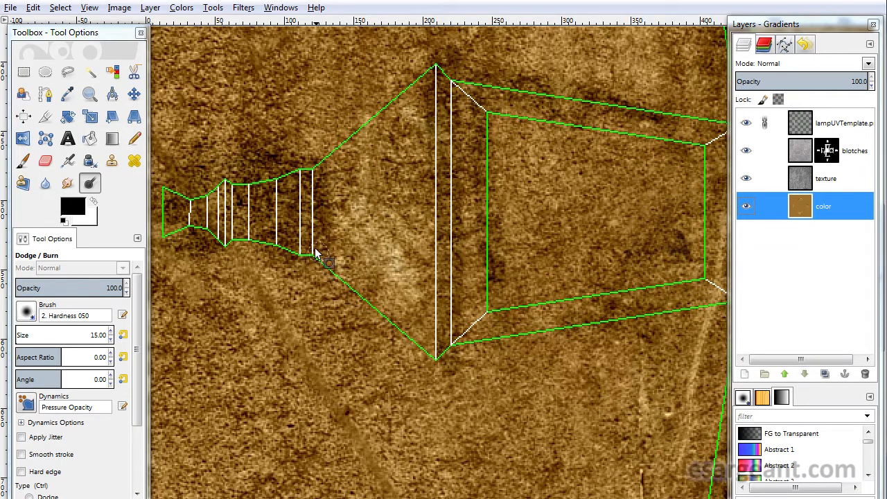
mouse_move(345, 278)
mouse_down()
mouse_move(376, 312)
mouse_move(313, 254)
mouse_move(457, 374)
mouse_up()
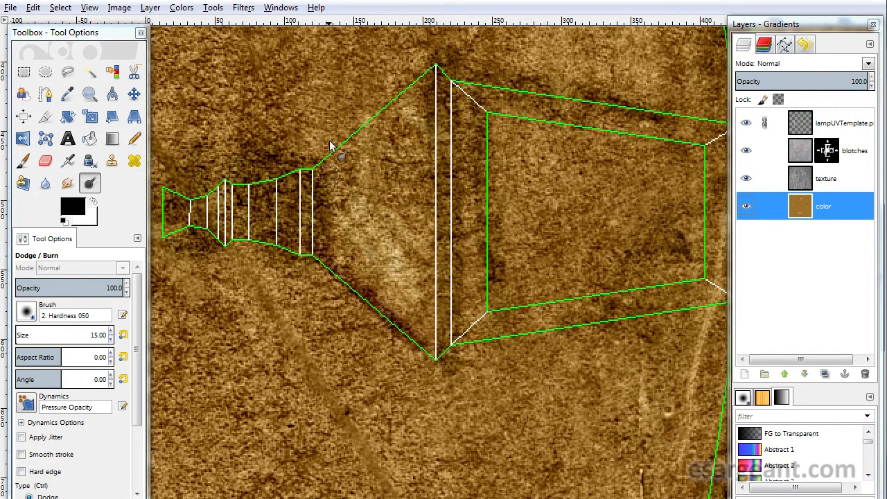
mouse_move(326, 149)
mouse_down()
mouse_move(433, 75)
mouse_move(311, 165)
mouse_up()
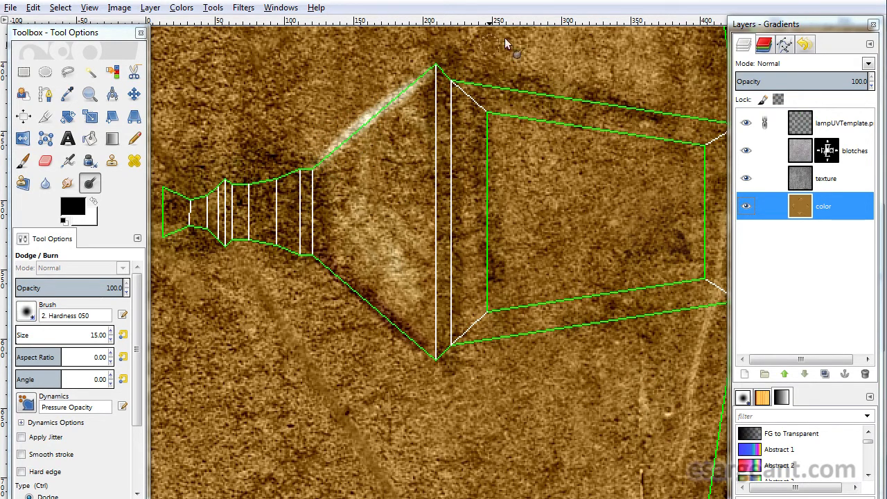
- Inspect the dodged highlights across the whole template, toggling the UV template layer's visibility off and on
key(r)
mouse_move(431, 110)
mouse_down()
mouse_move(446, 77)
mouse_move(439, 356)
mouse_up()
scroll(206, 224, right, 5)
mouse_move(451, 127)
mouse_down()
mouse_move(433, 93)
mouse_move(423, 126)
mouse_move(458, 149)
mouse_up()
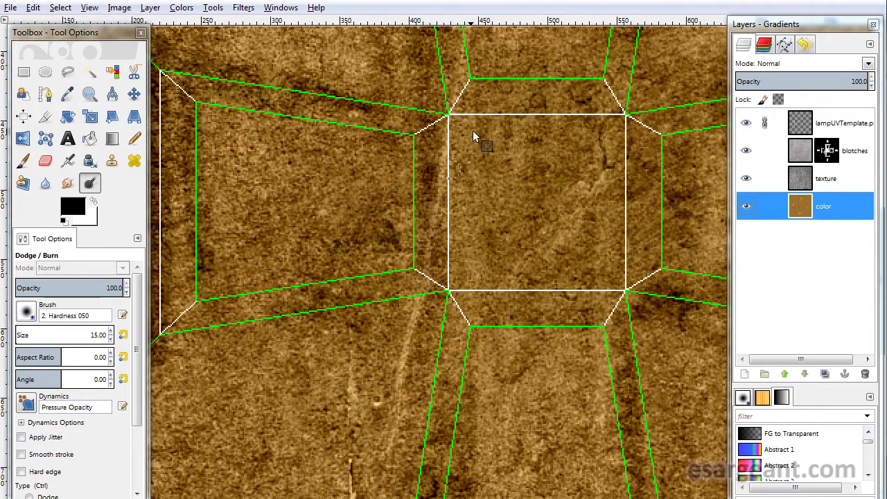
drag(448, 92, 538, 101)
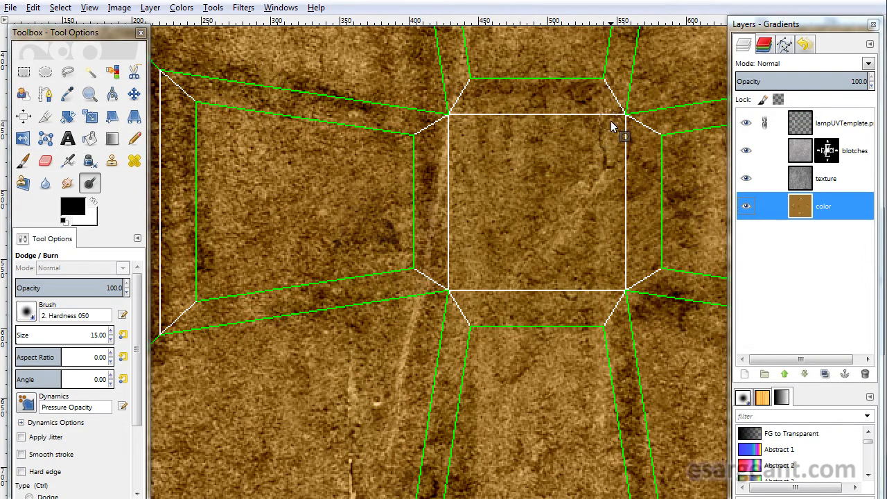
drag(634, 233, 642, 298)
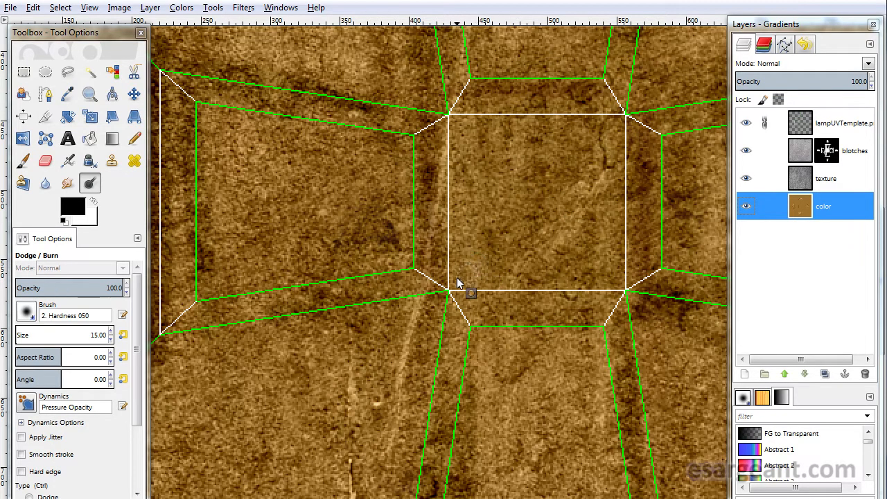
drag(543, 297, 625, 300)
drag(486, 152, 428, 498)
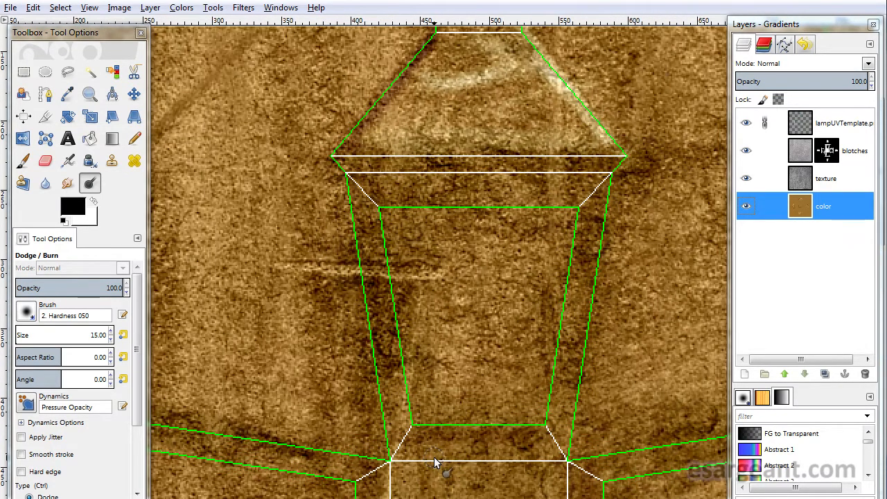
drag(347, 161, 611, 171)
drag(505, 148, 433, 401)
mouse_move(378, 251)
mouse_down()
mouse_move(377, 276)
mouse_move(417, 238)
mouse_move(425, 186)
mouse_move(527, 297)
mouse_move(348, 84)
mouse_move(343, 111)
mouse_move(357, 131)
mouse_up()
drag(544, 358, 386, 208)
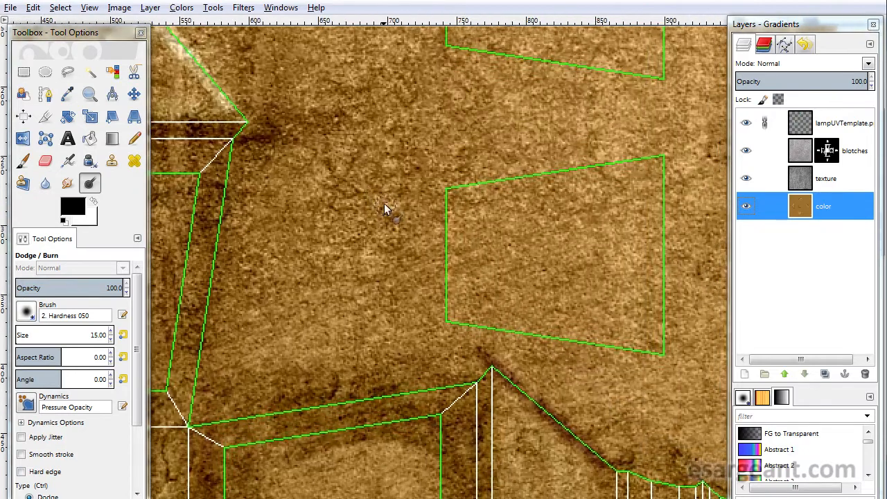
drag(602, 418, 378, 132)
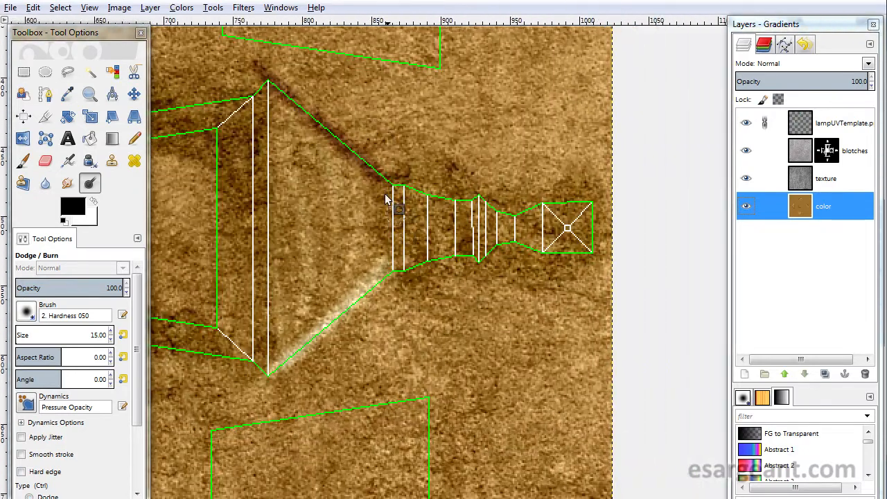
mouse_move(254, 88)
mouse_down()
mouse_move(256, 359)
mouse_move(267, 287)
mouse_move(267, 353)
mouse_up()
drag(265, 111, 266, 355)
drag(442, 304, 762, 122)
drag(389, 333, 622, 194)
drag(315, 281, 618, 287)
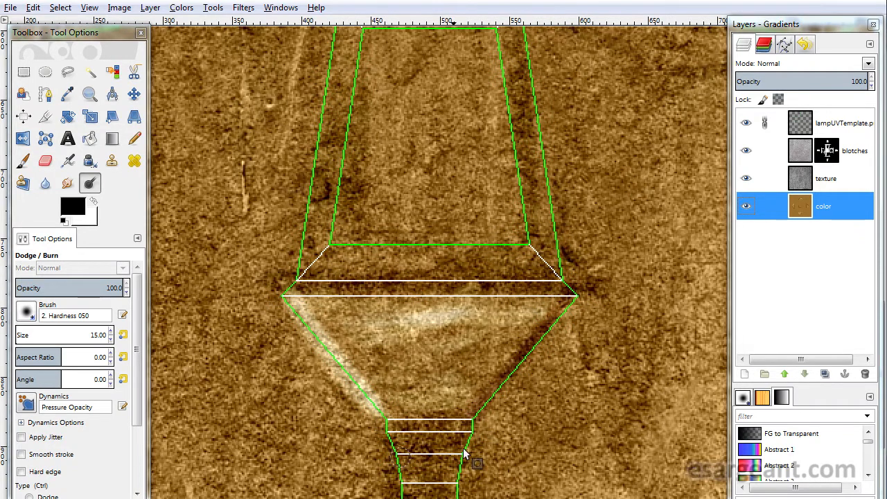
scroll(463, 447, down, 5)
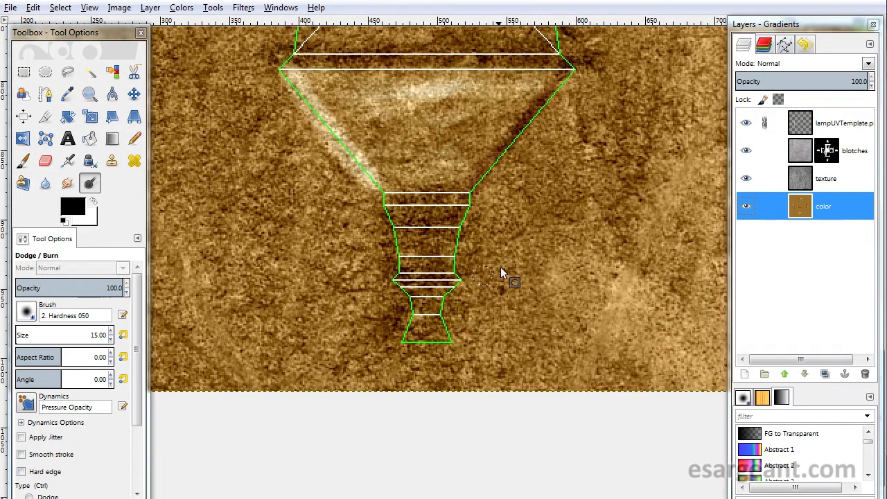
scroll(497, 247, down, 3)
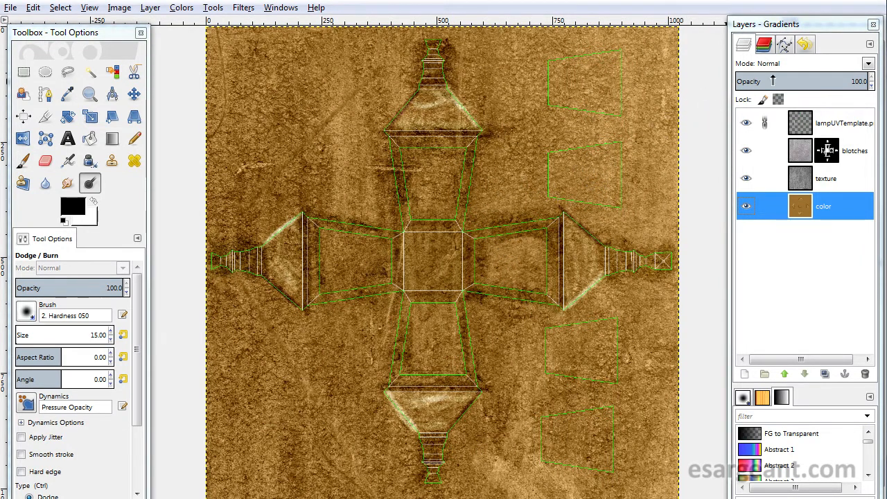
click(745, 122)
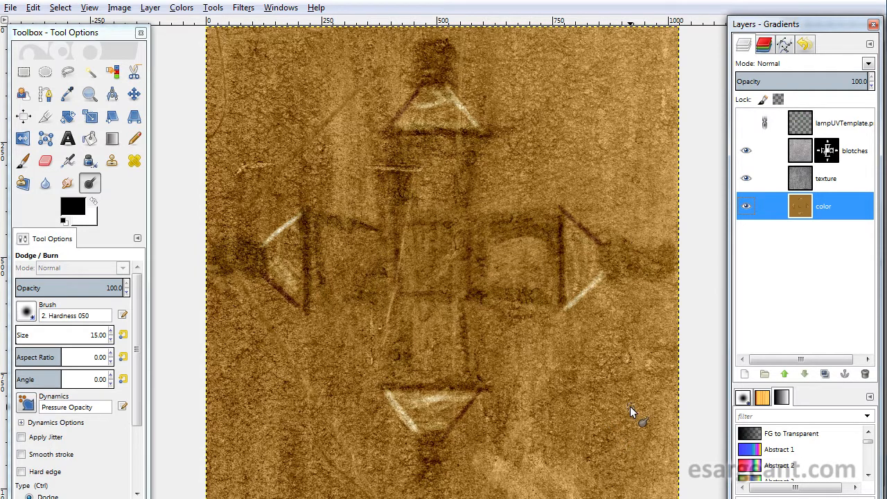
click(746, 125)
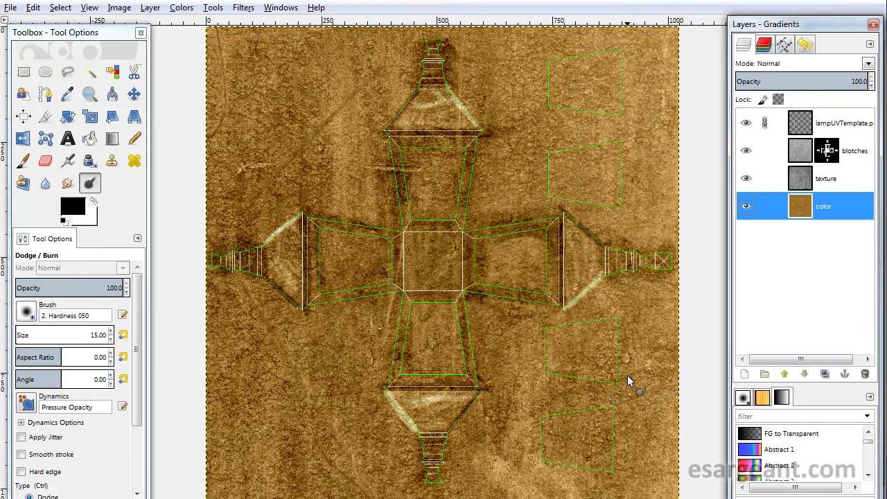
- Create a new transparent layer named glass
click(744, 374)
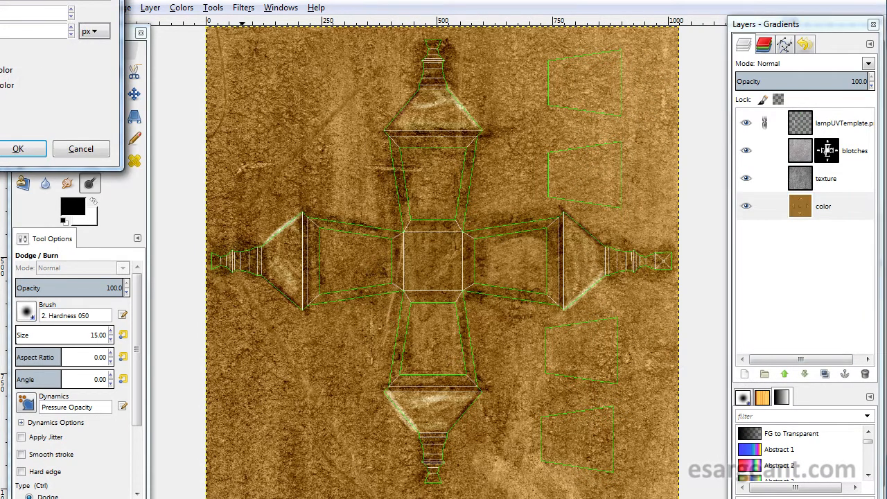
text(g)
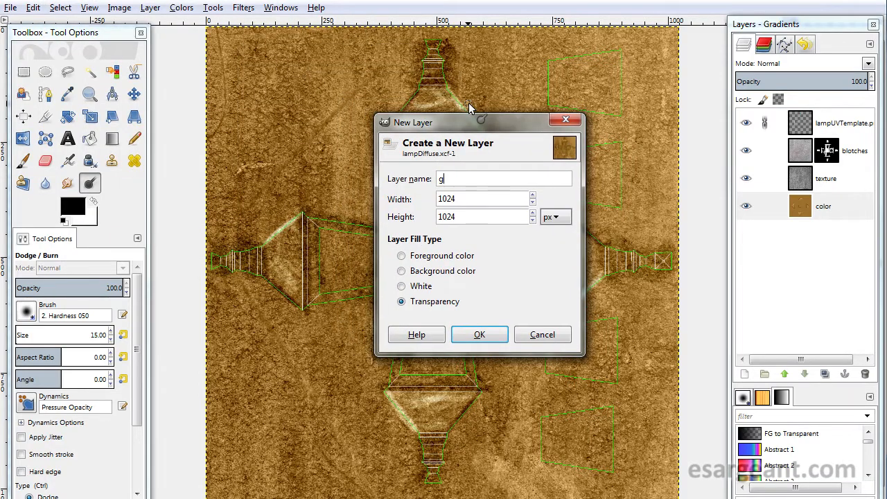
text(lass)
key(Return)
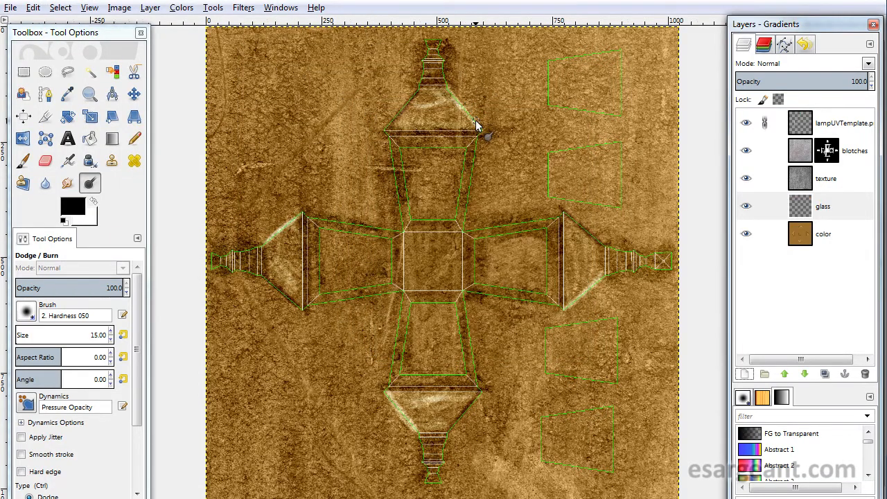
key(plus)
key(plus)
key(plus)
click(743, 374)
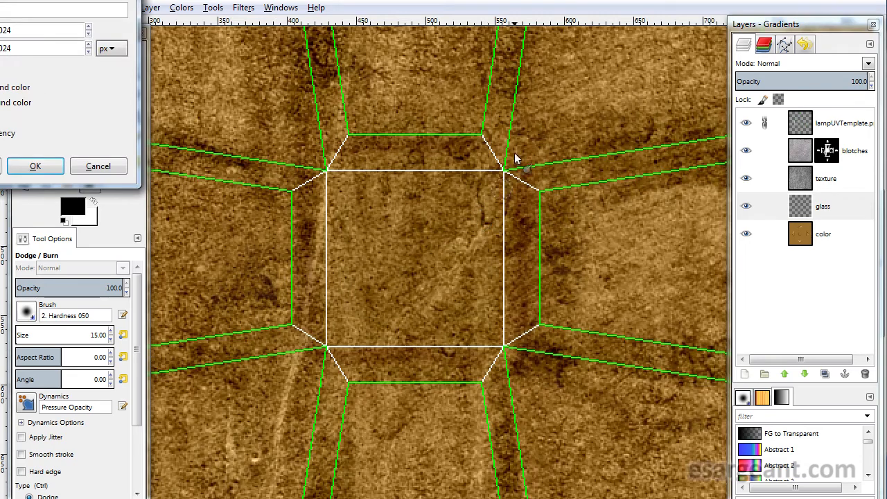
key(Escape)
- Raise the glass layer to the top of the layer stack
drag(639, 147, 308, 365)
drag(584, 197, 450, 218)
click(799, 206)
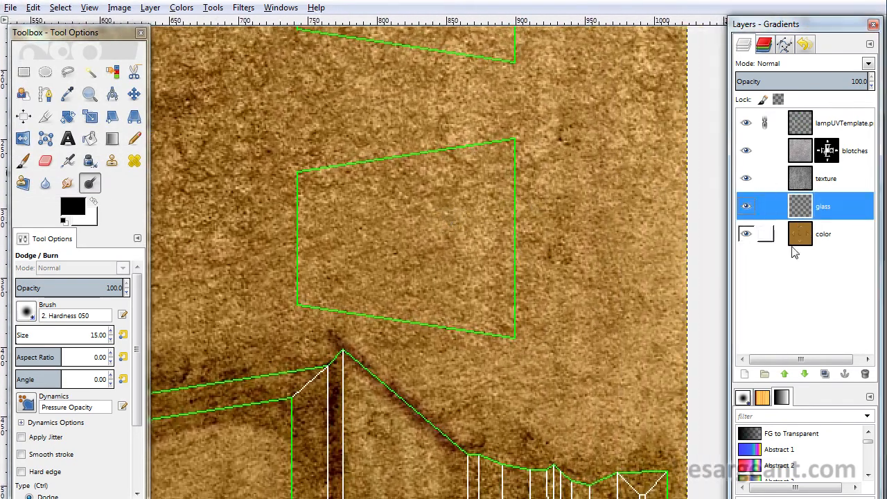
click(785, 372)
click(785, 372)
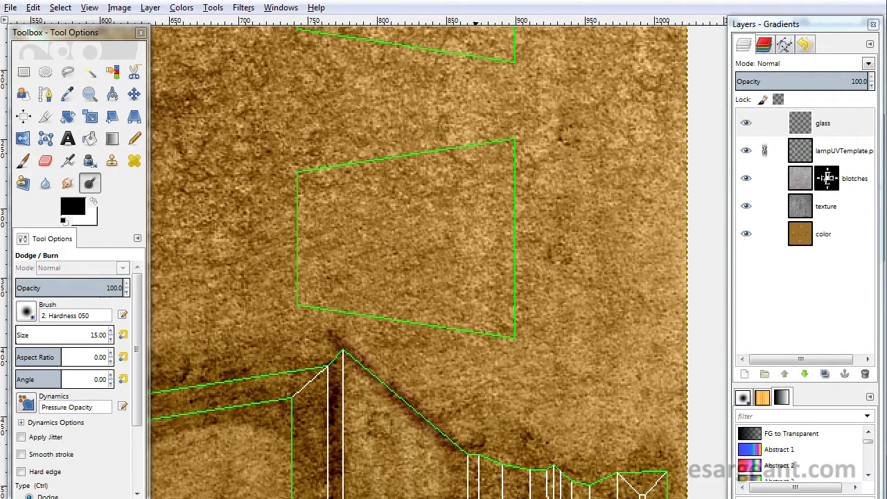
- Free-select a four-sided area enclosing both window panels on the template's right side
scroll(432, 243, up, 5)
ctrl+scroll(432, 254, down, 1)
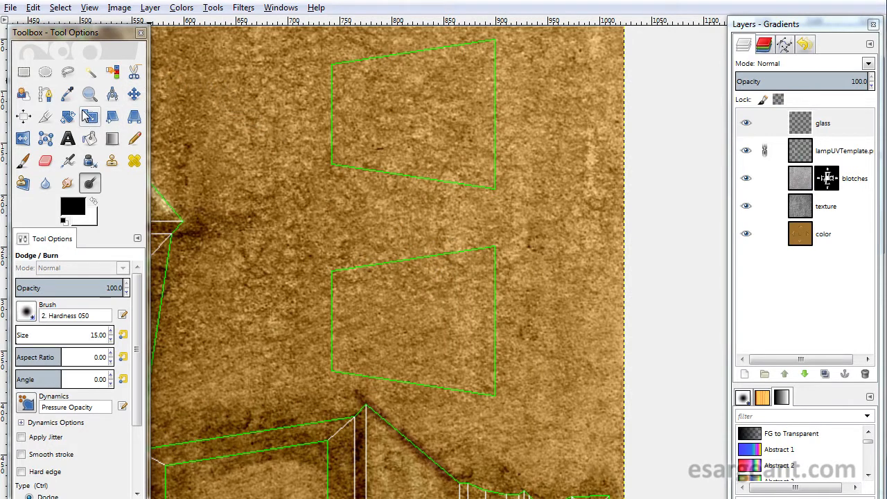
click(66, 73)
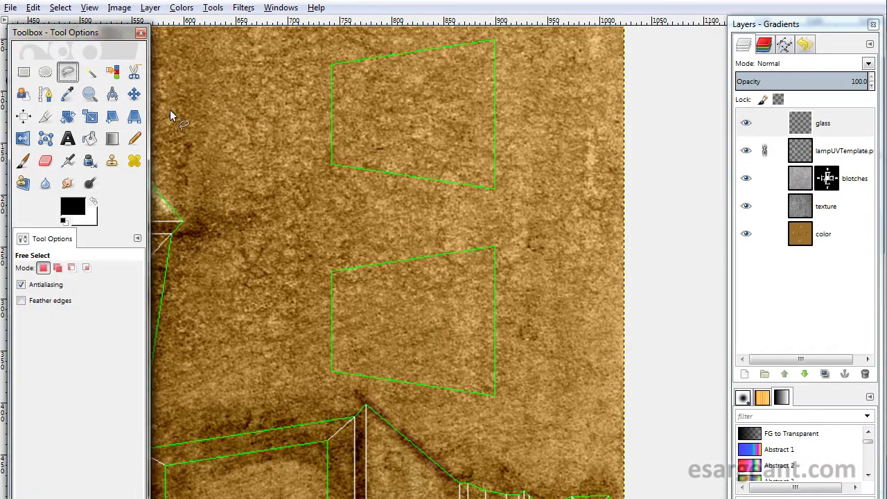
click(308, 51)
click(526, 31)
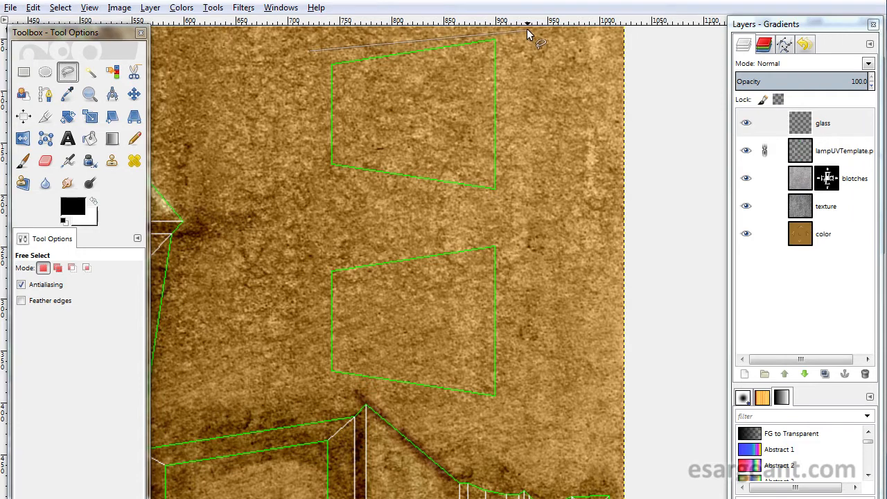
click(520, 411)
click(302, 382)
click(308, 49)
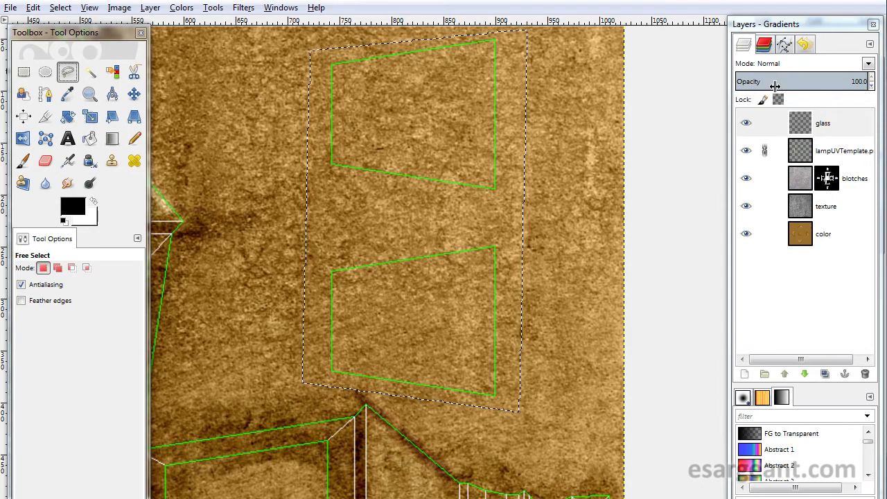
- Move the glass layer just beneath the UV template layer and set the foreground color to bbe3e7
click(802, 123)
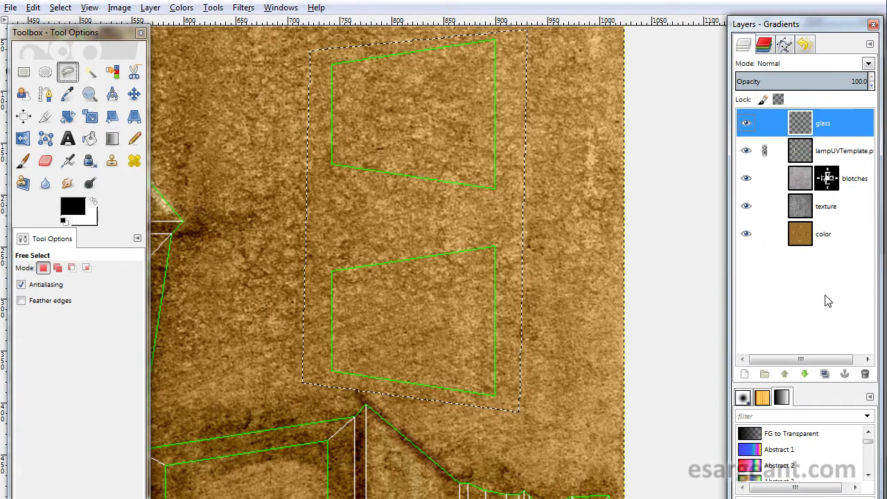
click(804, 374)
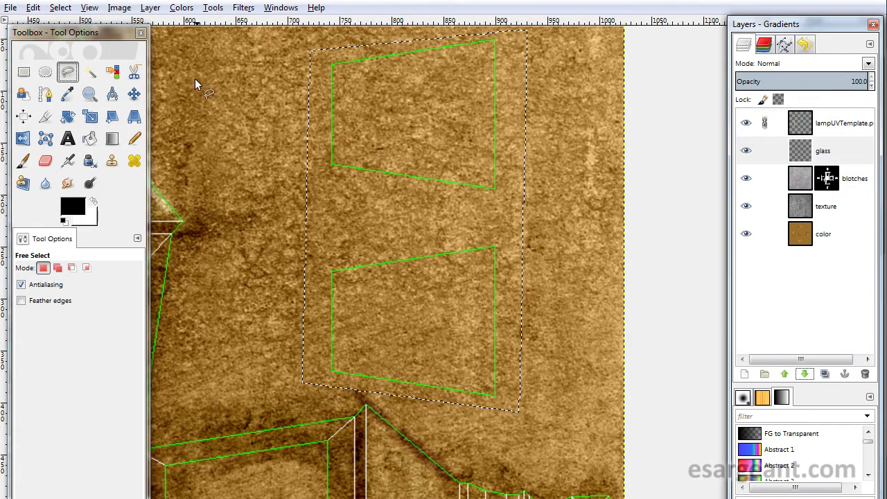
drag(75, 202, 252, 209)
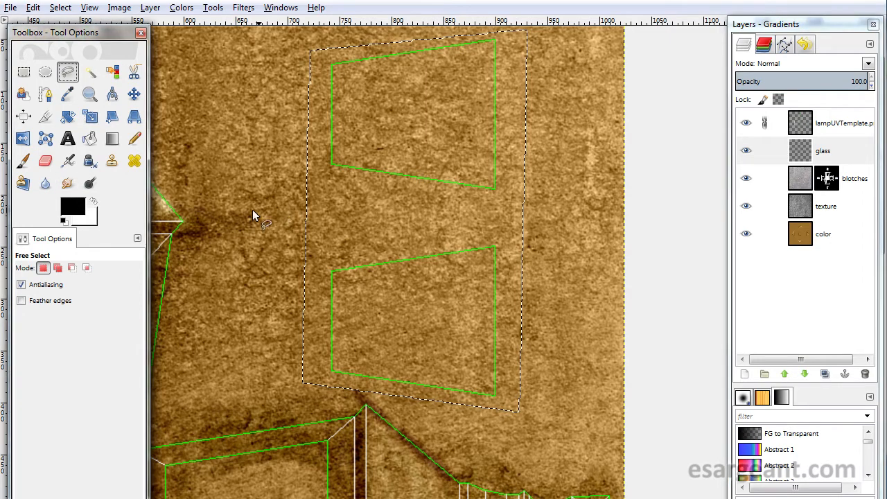
click(78, 212)
drag(426, 242, 426, 231)
click(400, 263)
drag(399, 263, 405, 264)
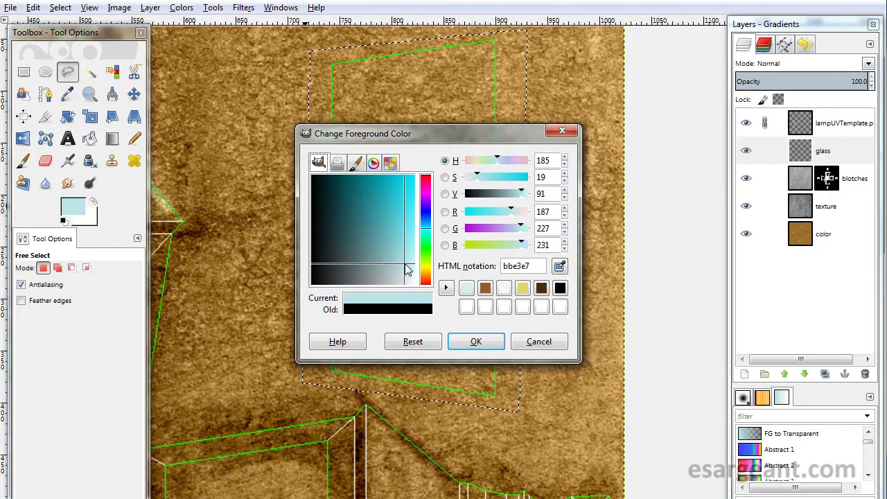
click(498, 348)
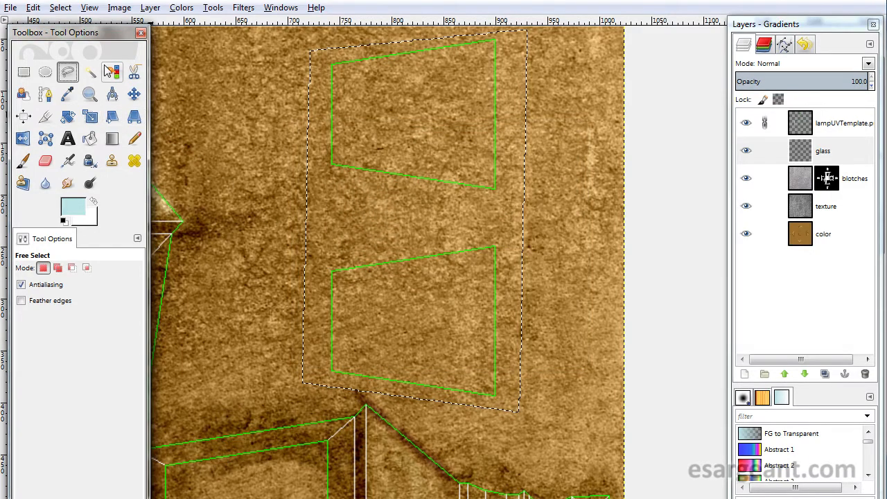
- Bucket-fill the selection on the glass layer with the light blue foreground color
click(89, 138)
click(385, 234)
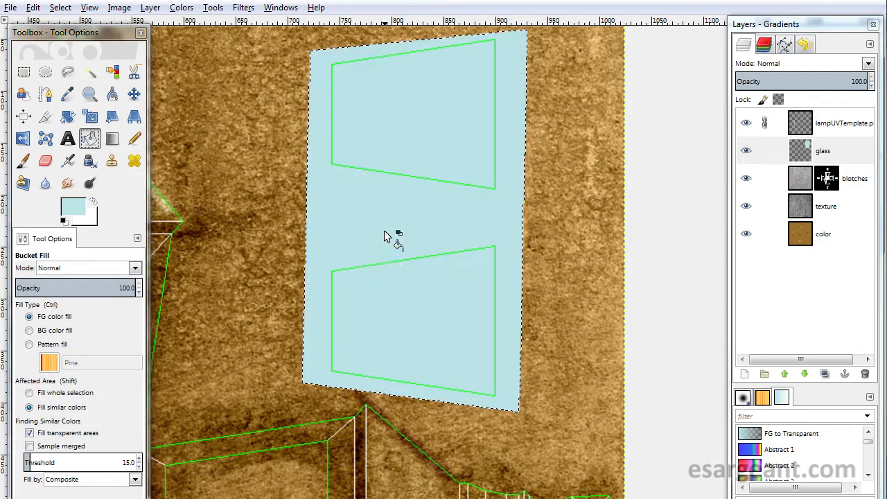
drag(417, 376, 425, 57)
drag(439, 345, 429, 110)
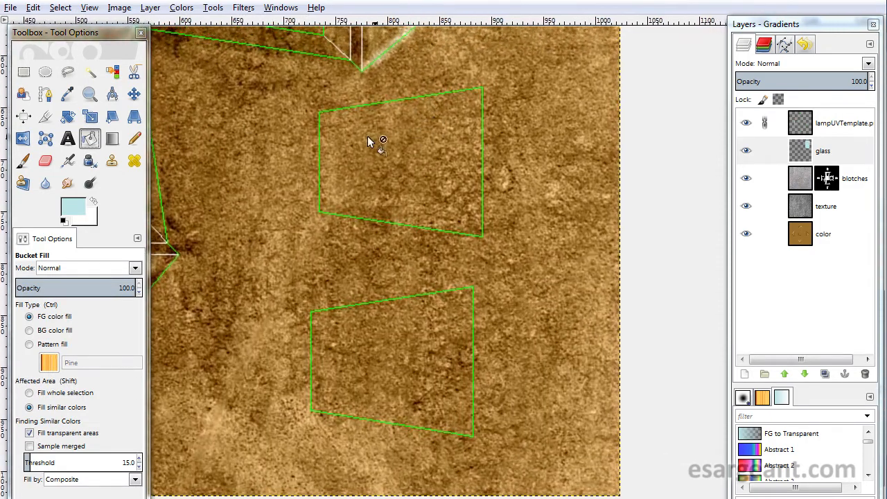
- Free-select a four-sided area around the two lower window panels and bucket-fill it with the light blue foreground color
click(68, 72)
click(299, 98)
click(501, 64)
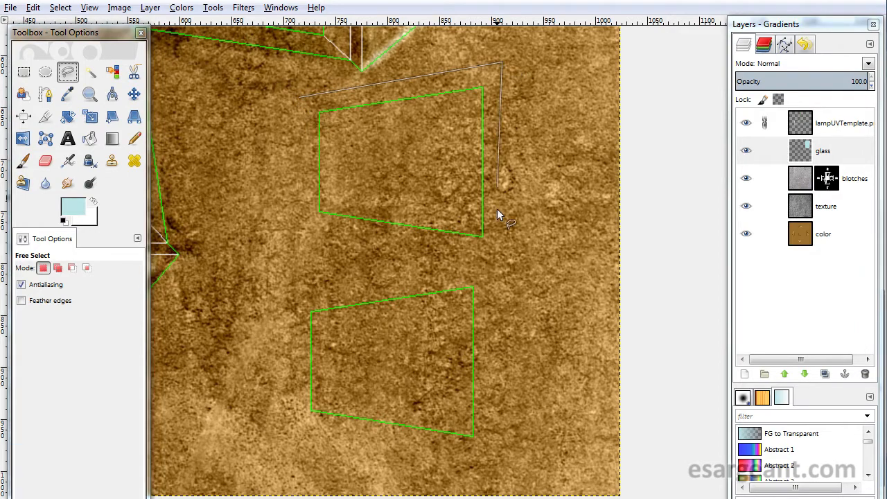
click(493, 454)
click(286, 439)
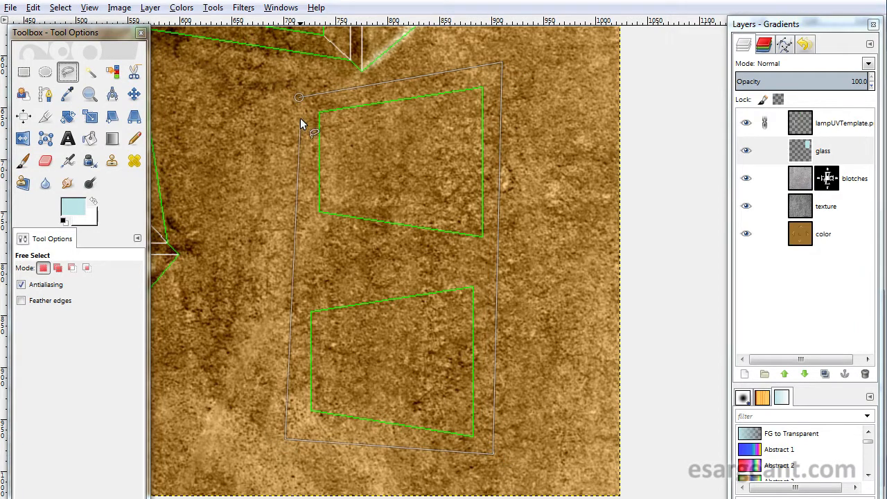
click(298, 95)
click(90, 138)
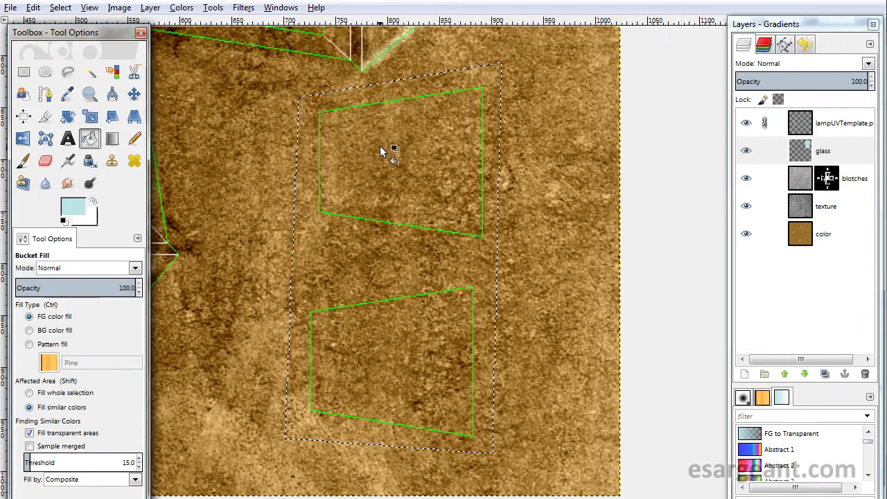
click(357, 297)
key(shift+ctrl+j)
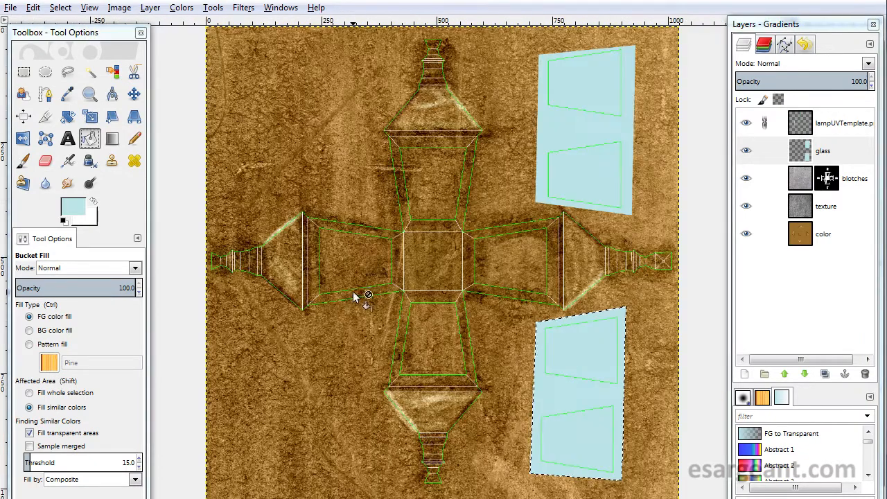
- Hide the glass, blotches, texture and color layers and fuzzy-select the empty area surrounding the UV template's shapes
click(24, 72)
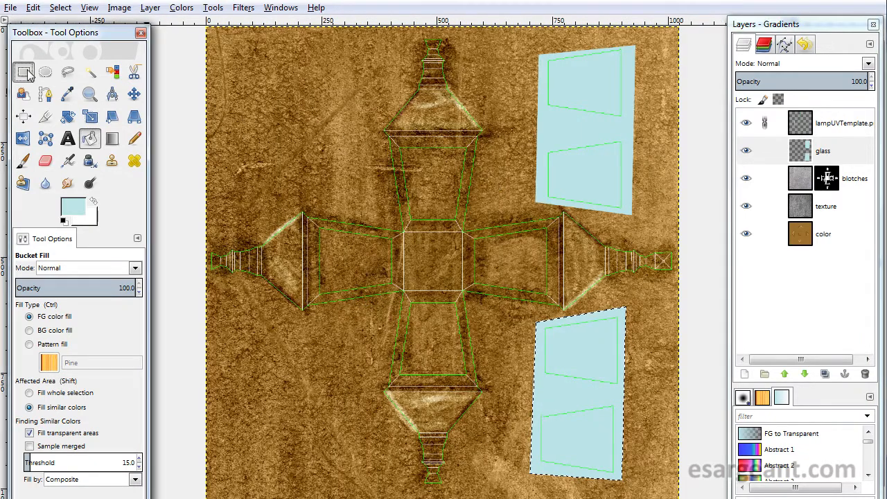
click(223, 109)
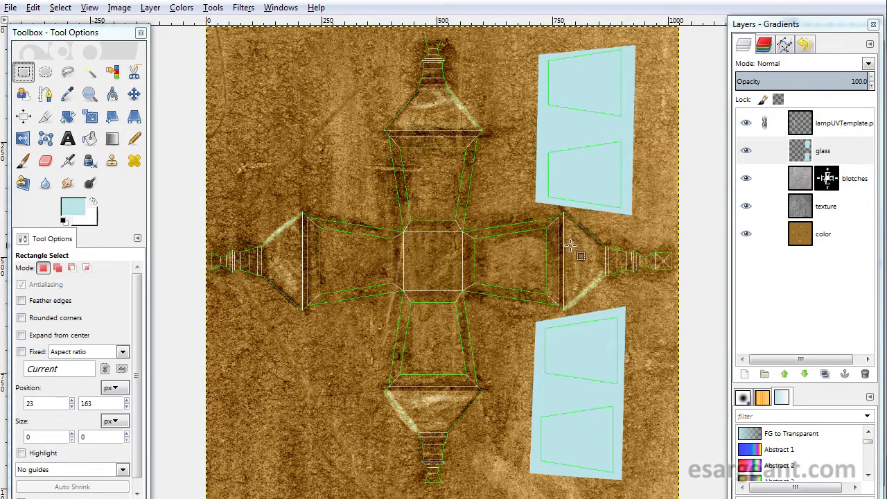
click(746, 150)
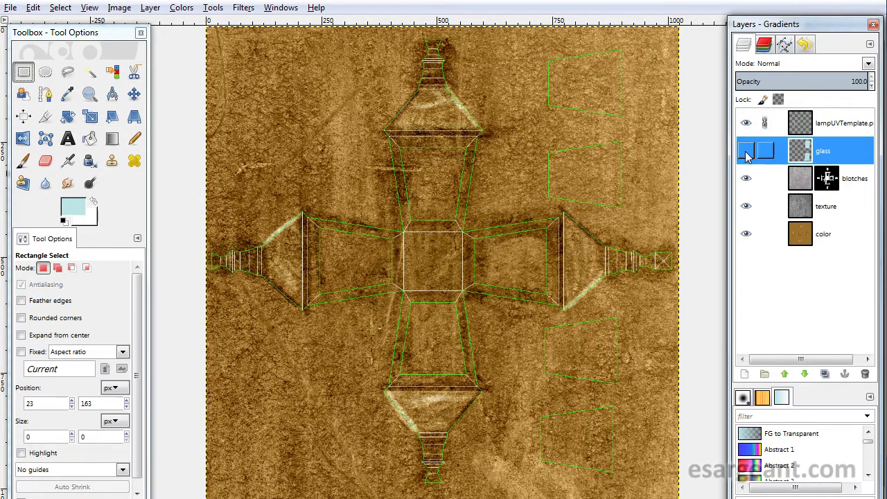
click(746, 178)
click(747, 208)
click(746, 234)
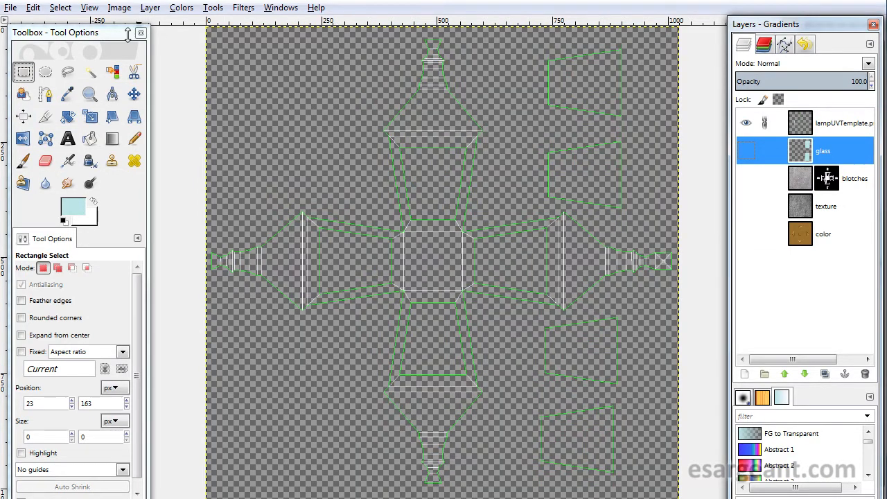
click(90, 74)
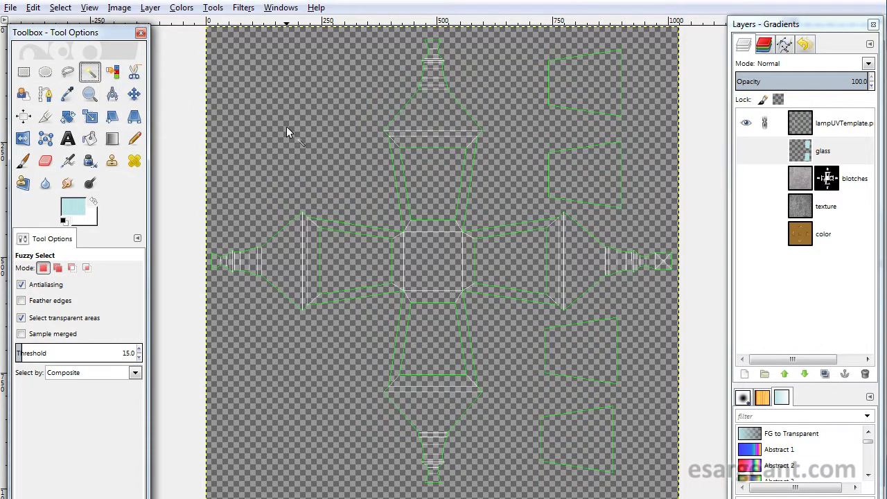
click(563, 81)
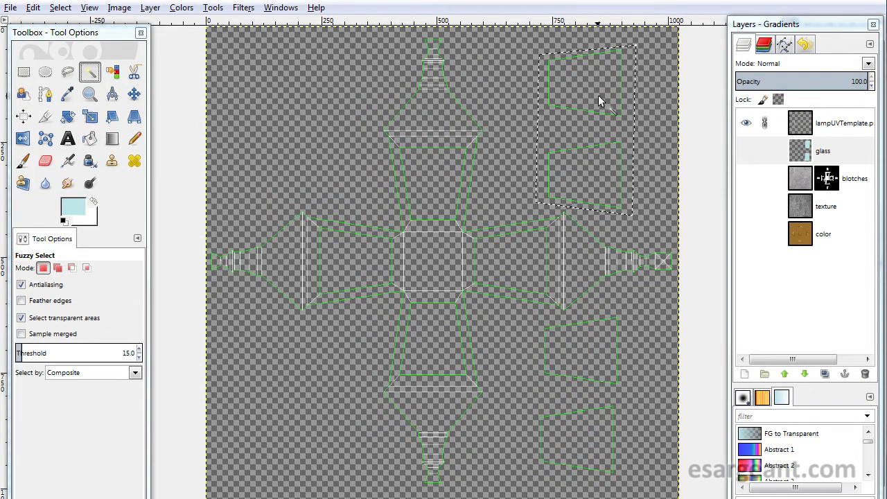
click(764, 126)
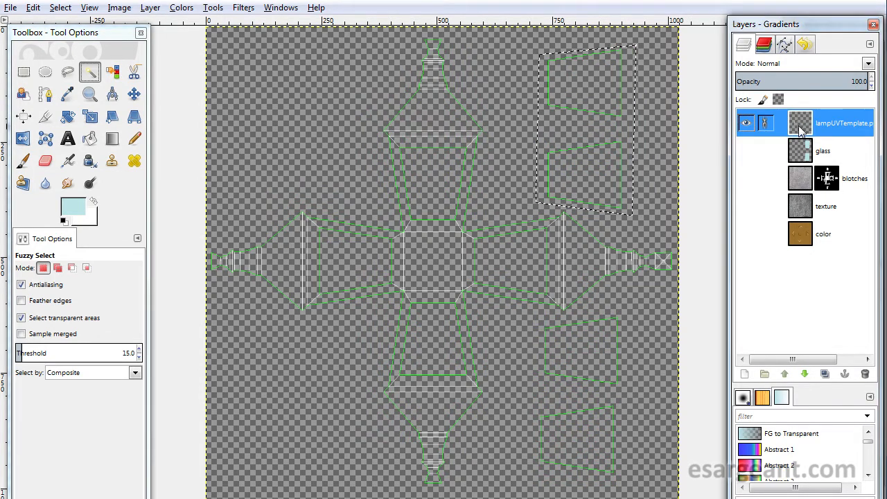
click(452, 176)
click(587, 162)
click(609, 97)
click(501, 270)
click(570, 348)
click(425, 339)
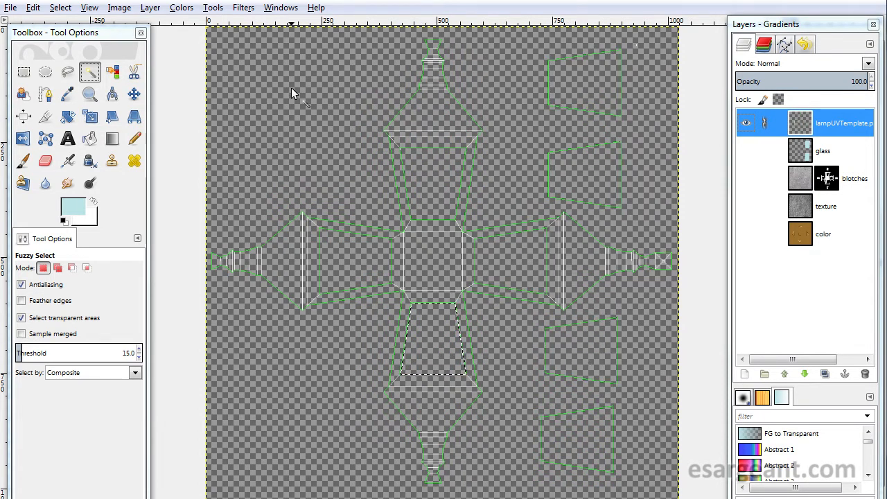
click(297, 109)
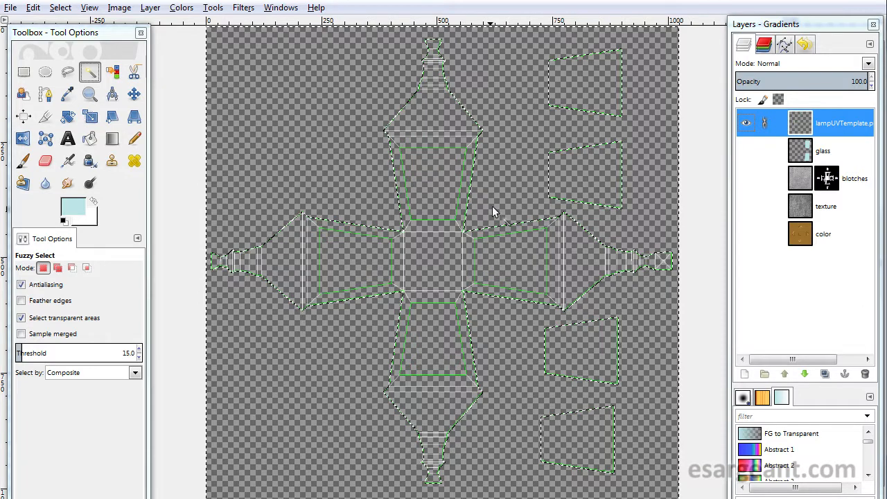
- Shrink the selection by 5 px with shrinking from the image border turned off
click(62, 8)
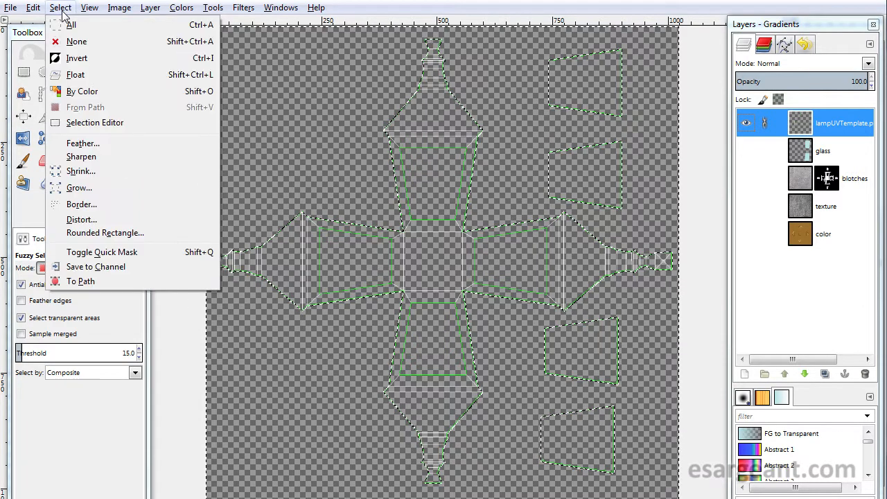
click(81, 171)
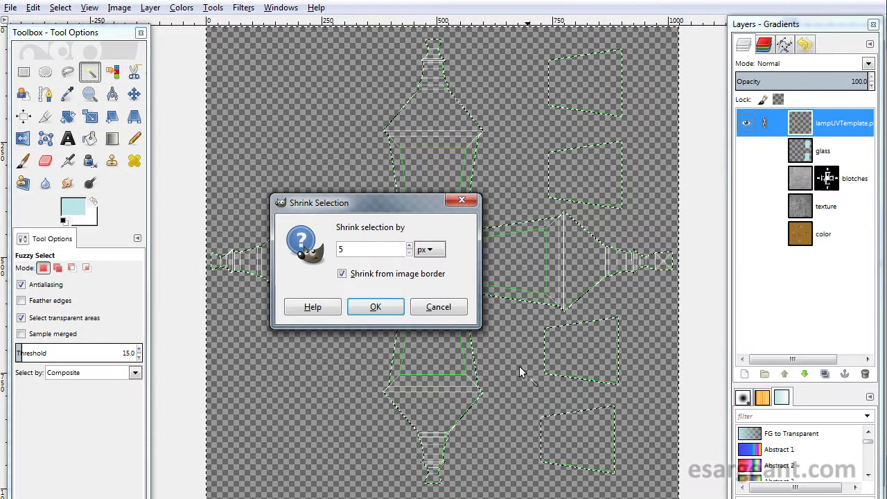
click(342, 274)
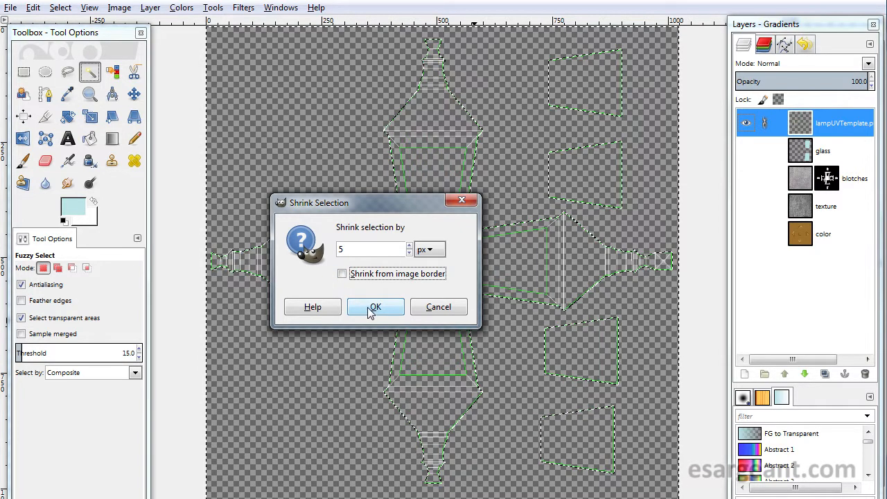
click(370, 307)
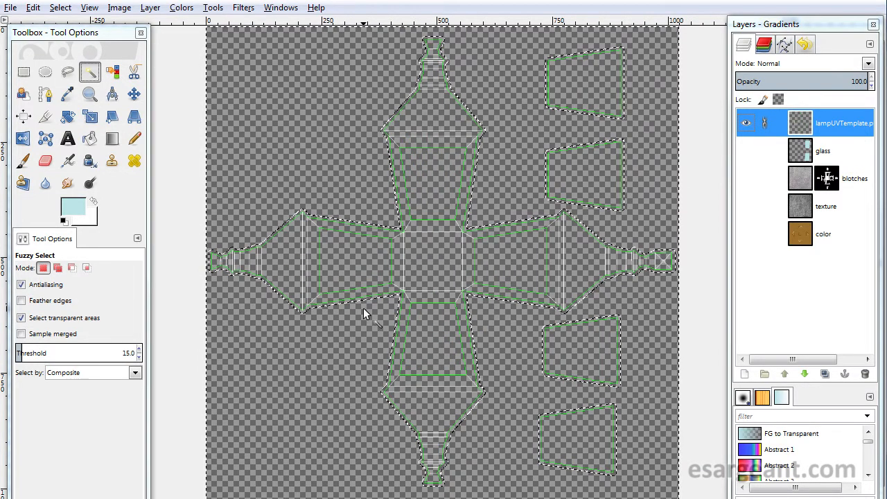
- Show the glass, blotches, texture and color layers again
click(745, 151)
click(745, 179)
click(745, 207)
click(746, 234)
click(746, 234)
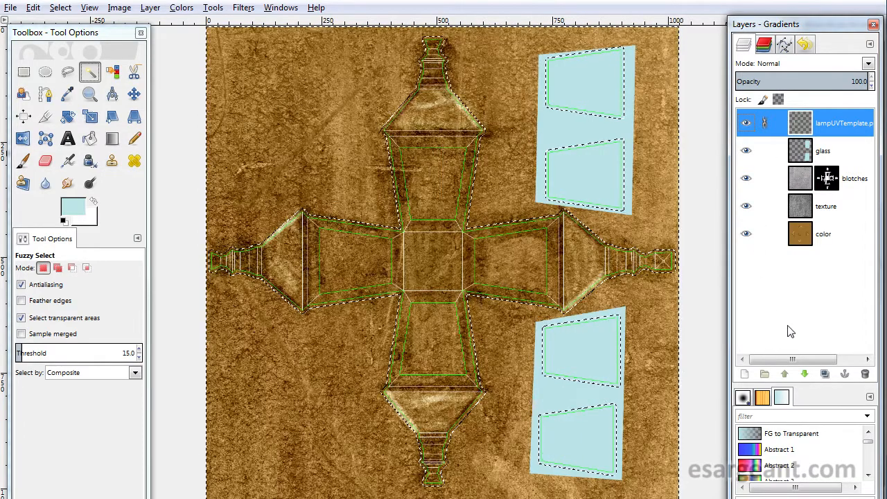
- Add a new transparent 1024 × 1024 layer named cleanup above the template layer
click(744, 374)
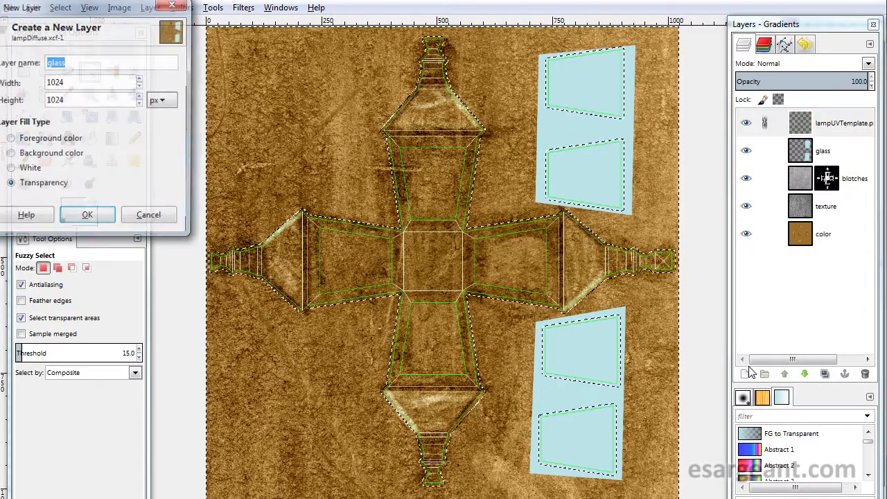
drag(133, 6, 505, 167)
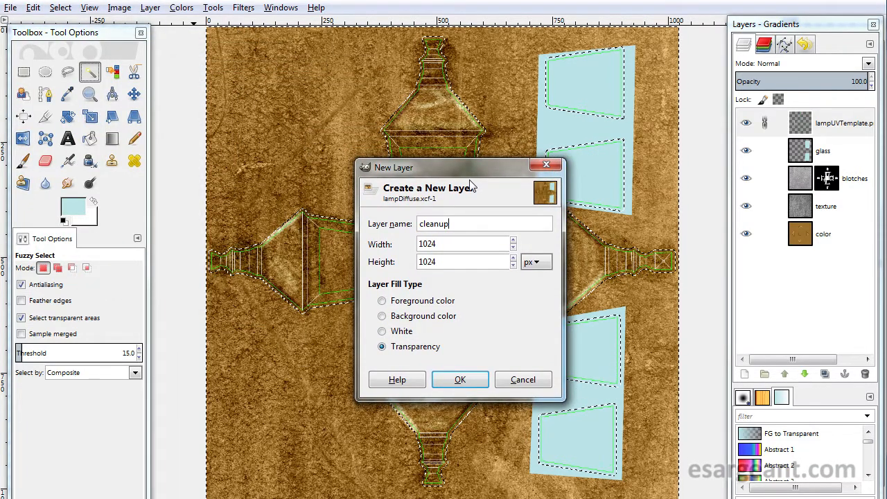
key(Return)
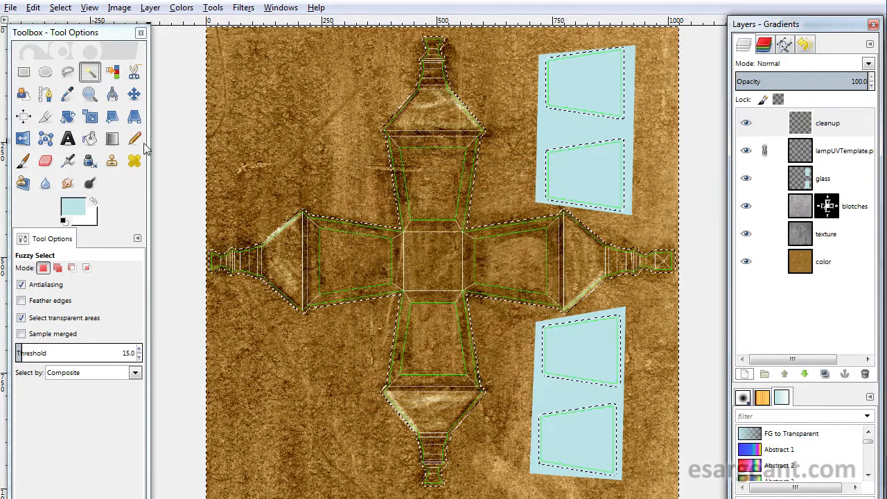
- Reset the foreground color to black and bucket-fill the selected surrounding area on the cleanup layer
click(64, 220)
click(89, 139)
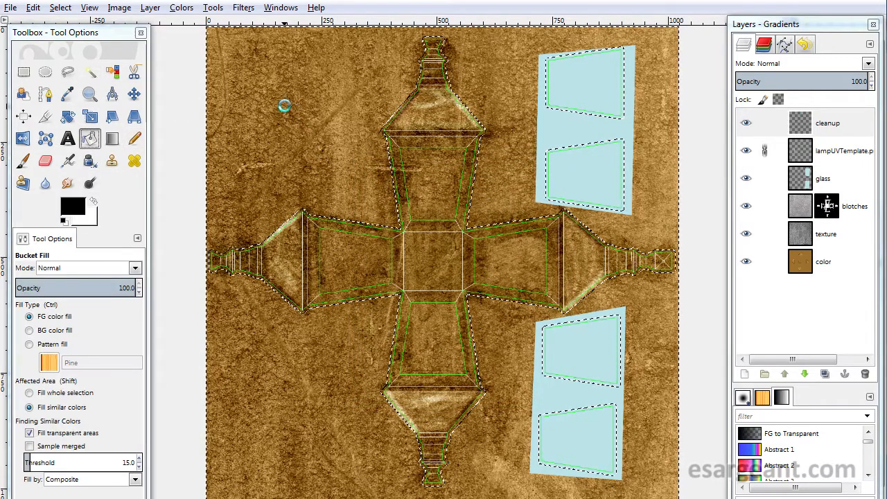
click(388, 359)
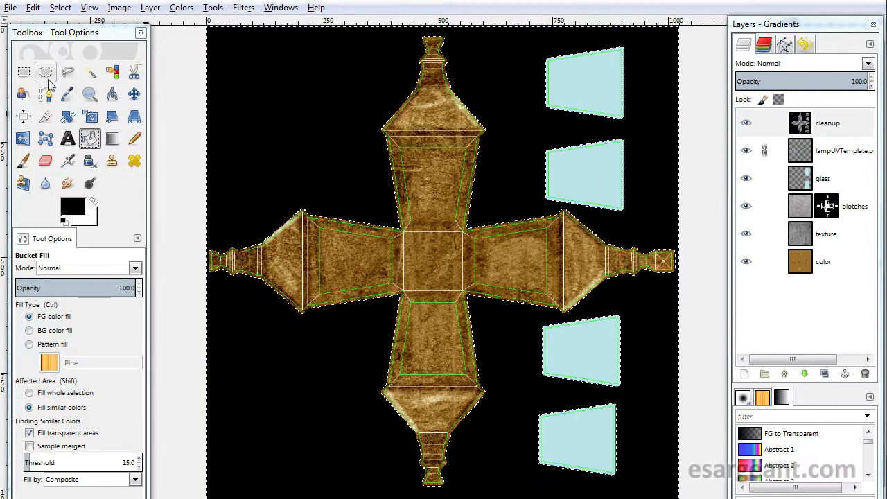
click(23, 72)
click(191, 119)
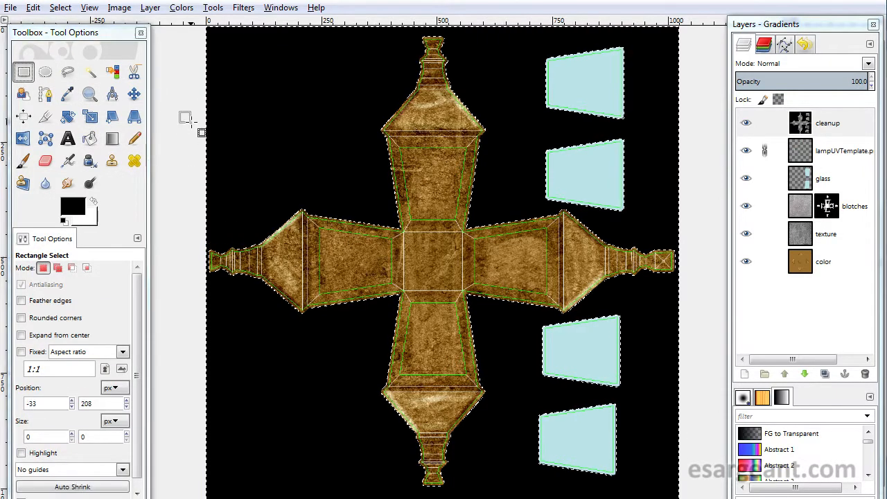
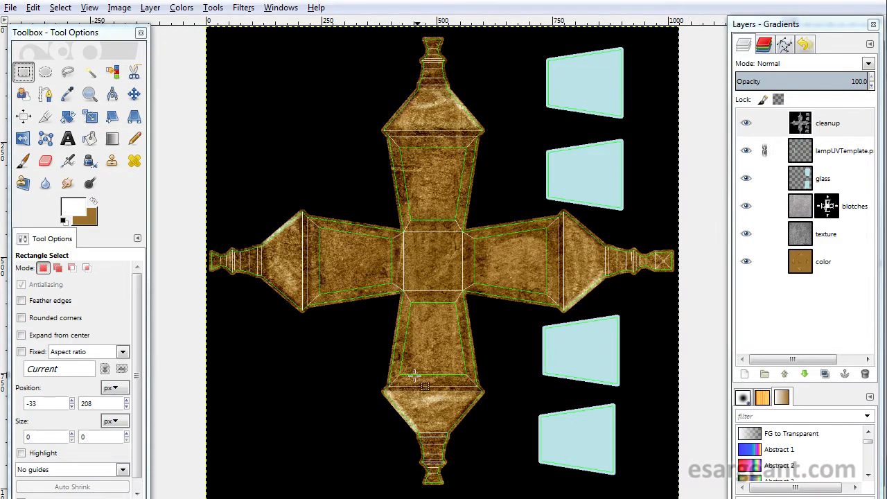
- Hide the UV template layer and export the image as PNG, replacing lampDiffuse.png in the images folder
click(745, 151)
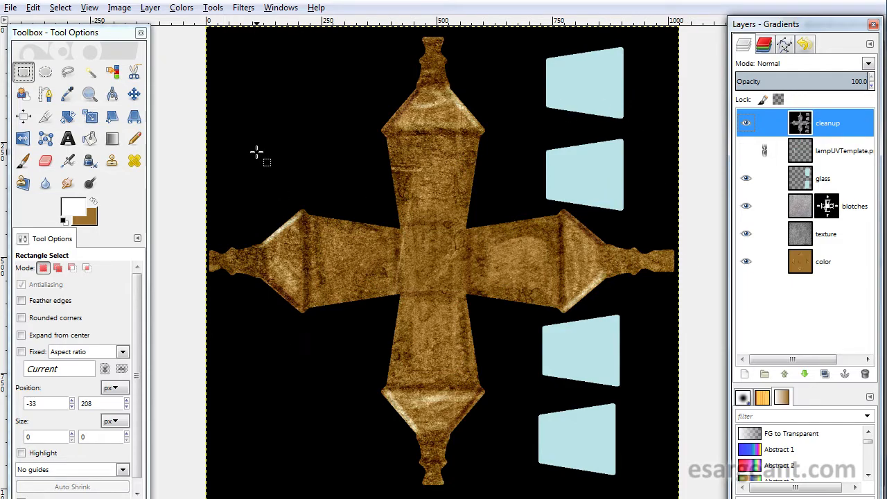
click(11, 8)
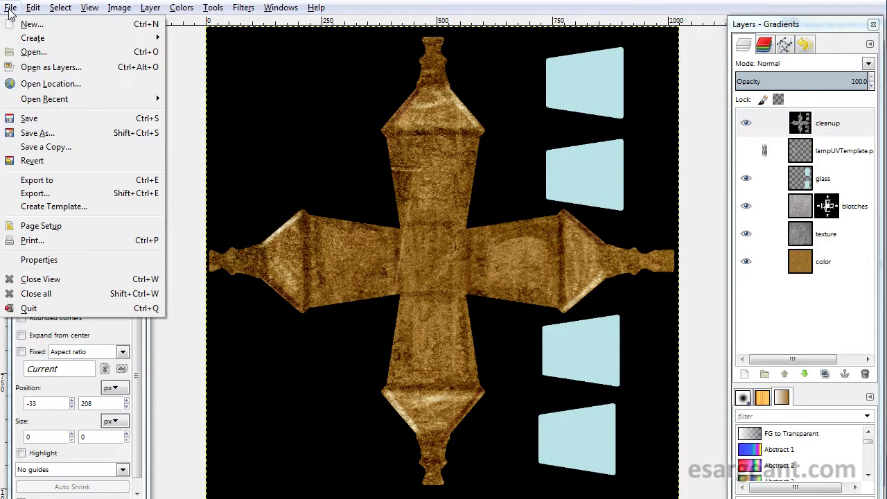
click(70, 193)
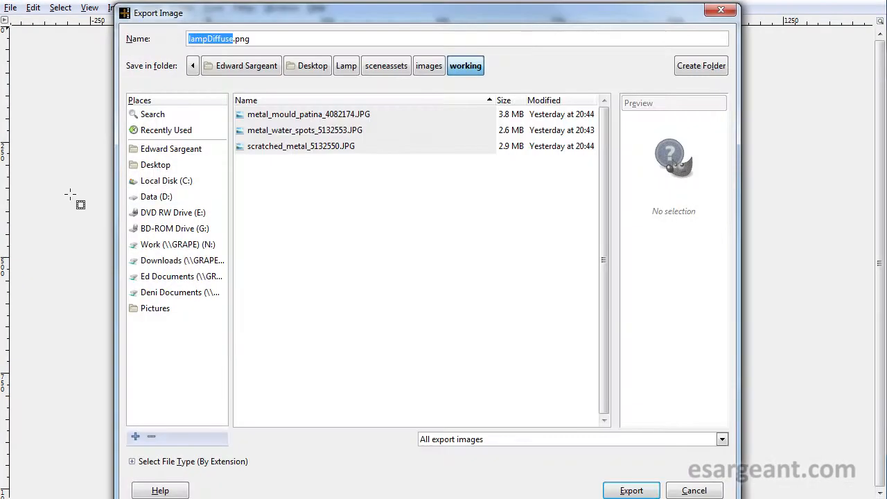
click(432, 70)
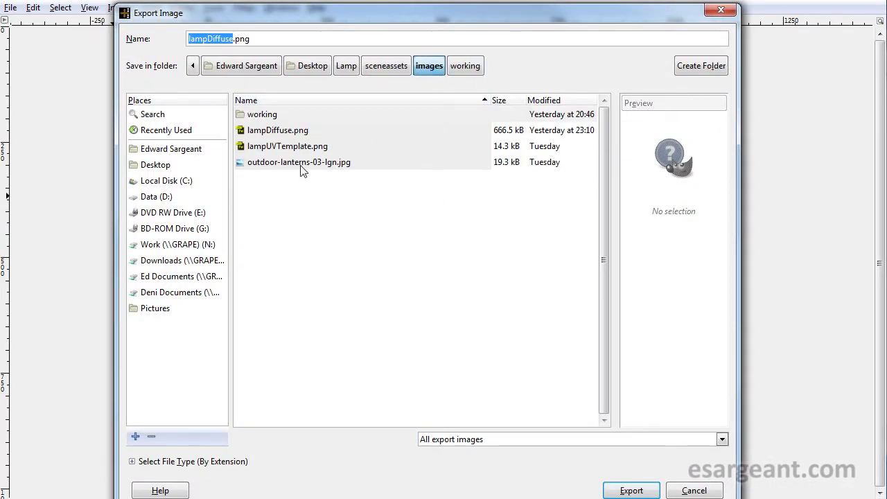
click(281, 132)
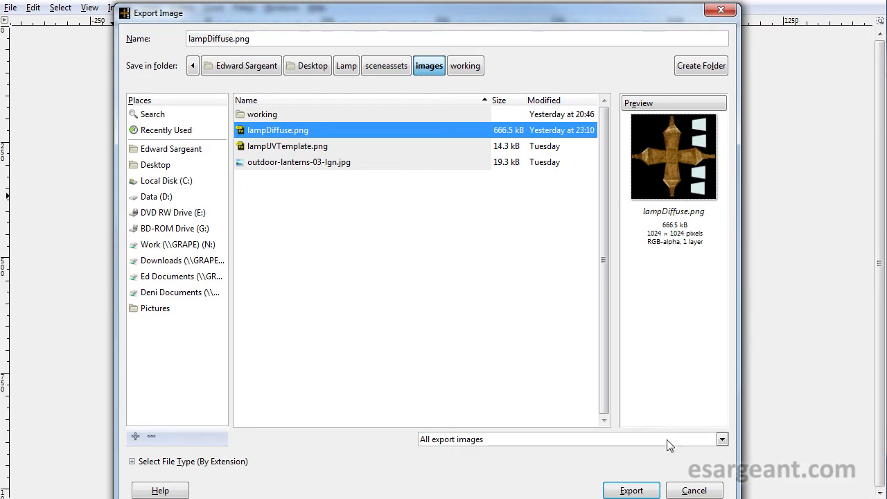
click(627, 489)
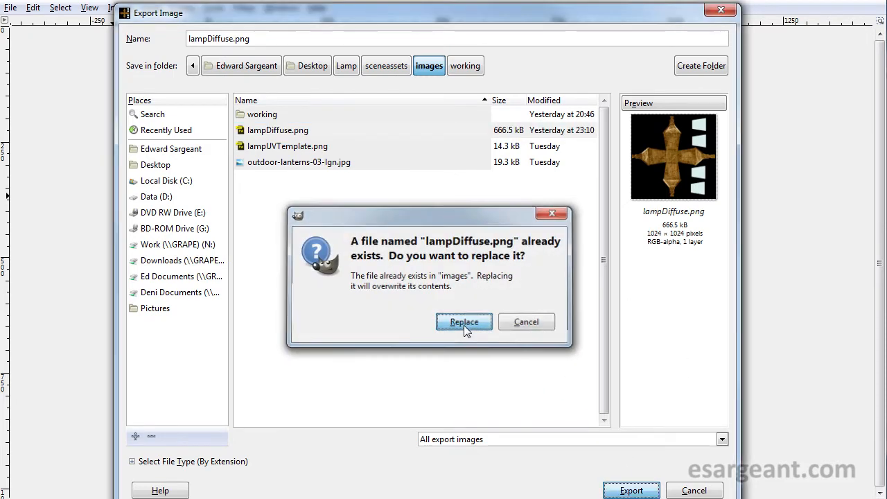
click(465, 323)
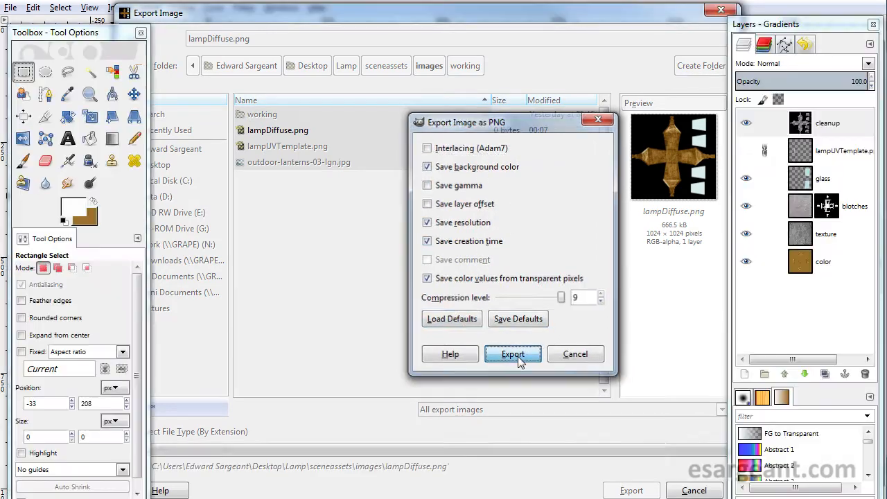
click(523, 360)
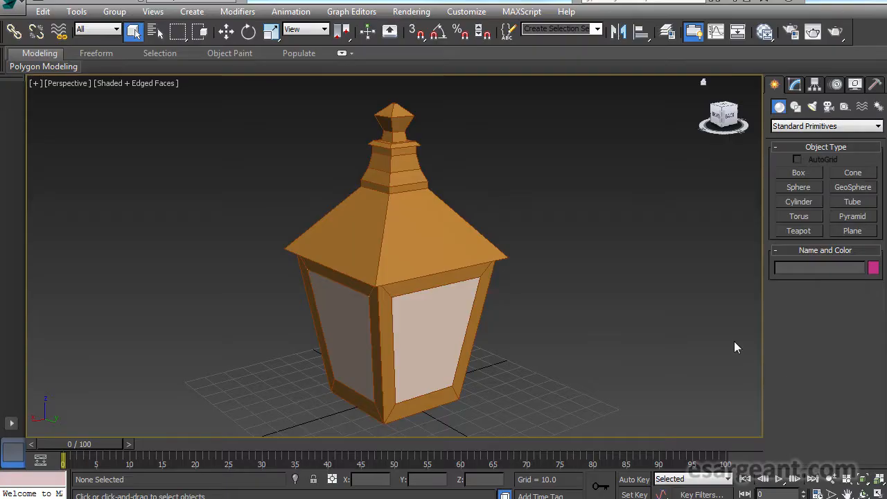
- Switch to 3ds Max, open the Slate Material Editor and add a Raytrace material node
drag(734, 341, 449, 271)
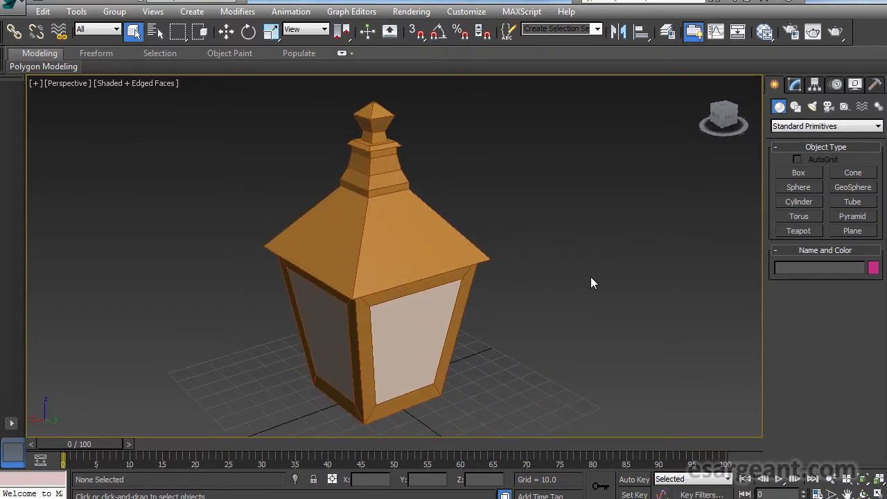
click(765, 32)
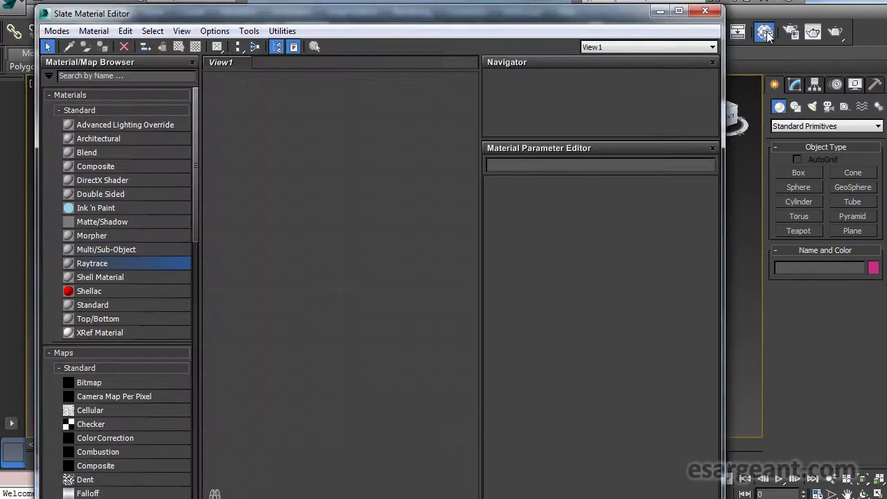
drag(495, 23, 519, 8)
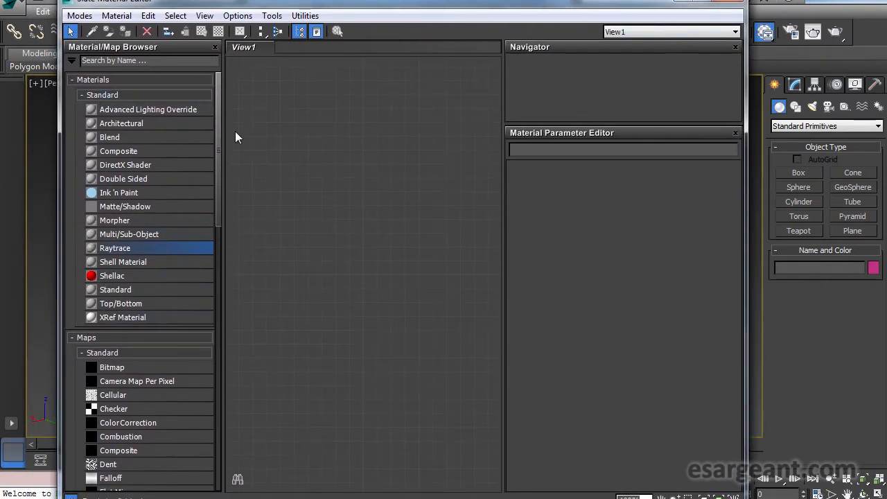
double_click(92, 248)
drag(357, 112, 371, 126)
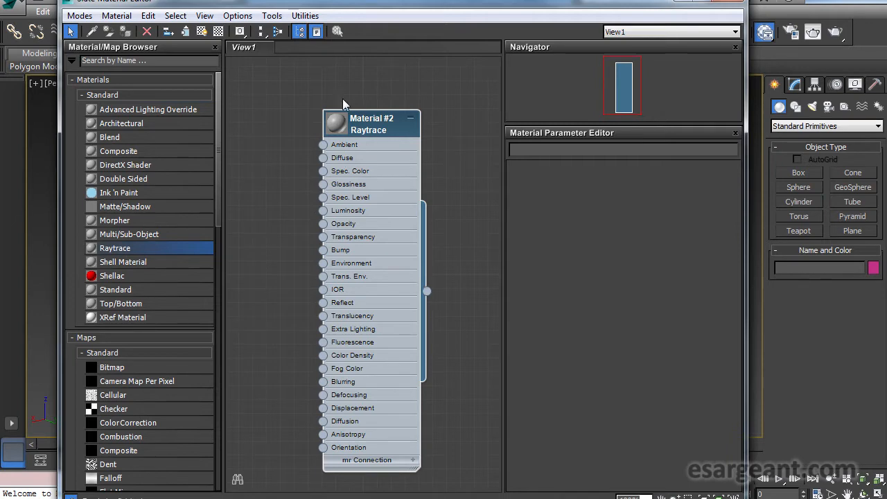
- Rename the new Raytrace material lampBody
double_click(373, 125)
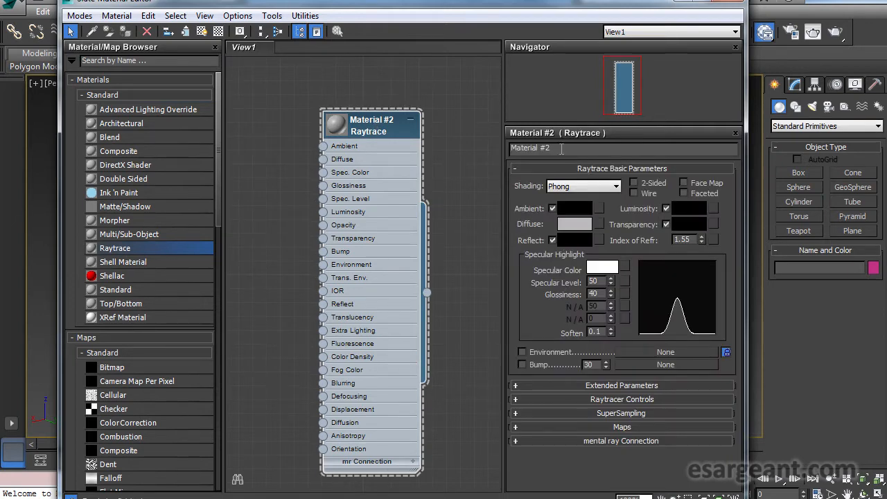
click(561, 148)
text(lampBody)
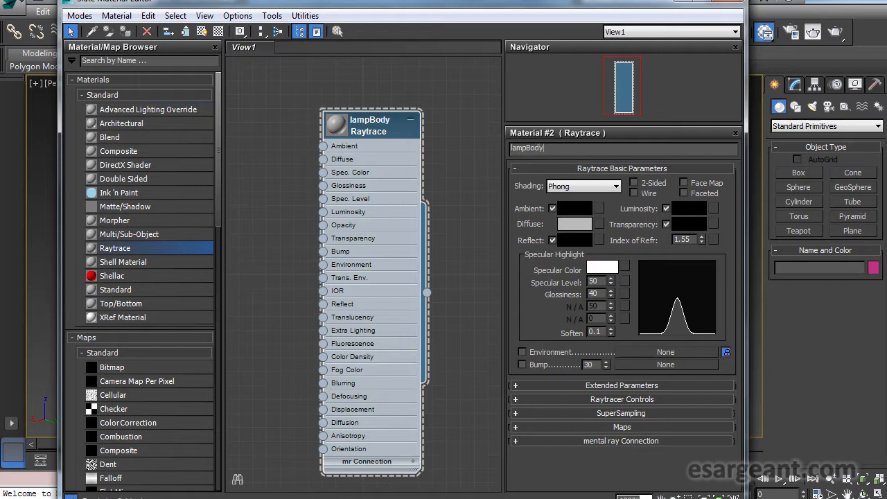
key(Return)
- Select the lamp model in the viewport and assign the lampBody material to it
drag(388, 121, 402, 121)
drag(359, 4, 688, 4)
drag(359, 140, 135, 137)
click(197, 215)
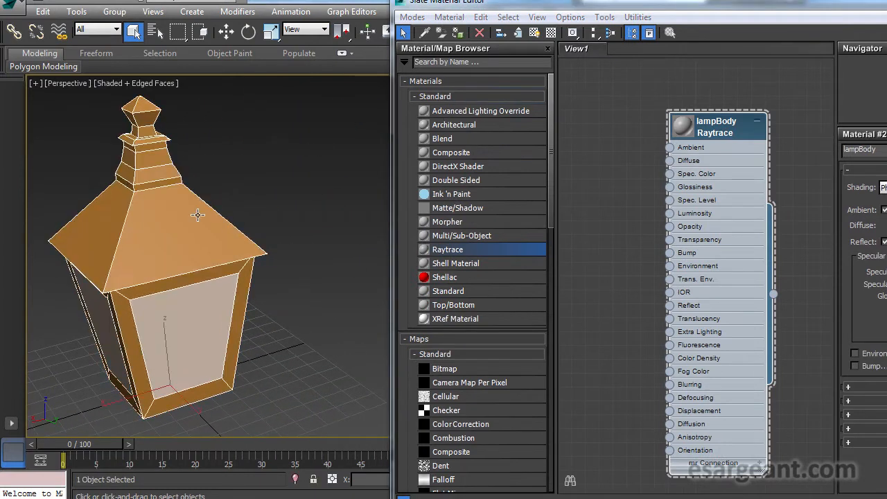
drag(729, 133, 660, 122)
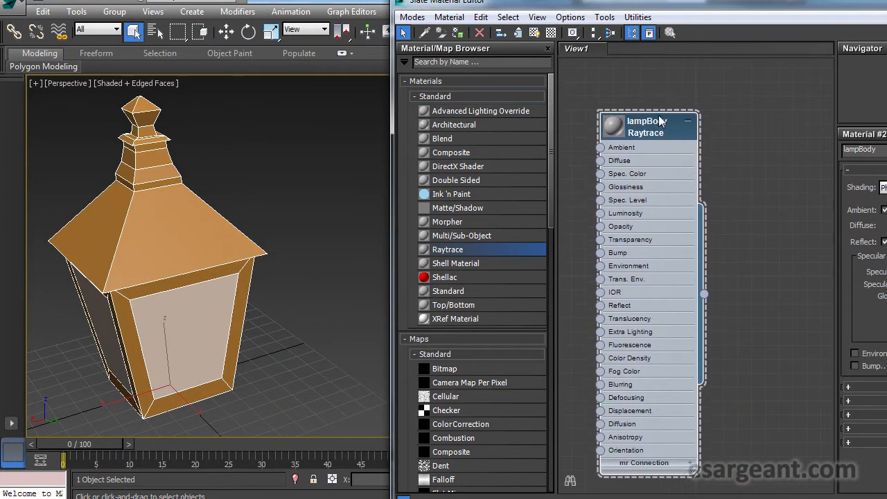
click(457, 32)
- Examine the outdoor lantern reference photo in GIMP to judge the metal's shine
drag(338, 155, 257, 248)
drag(730, 3, 425, 0)
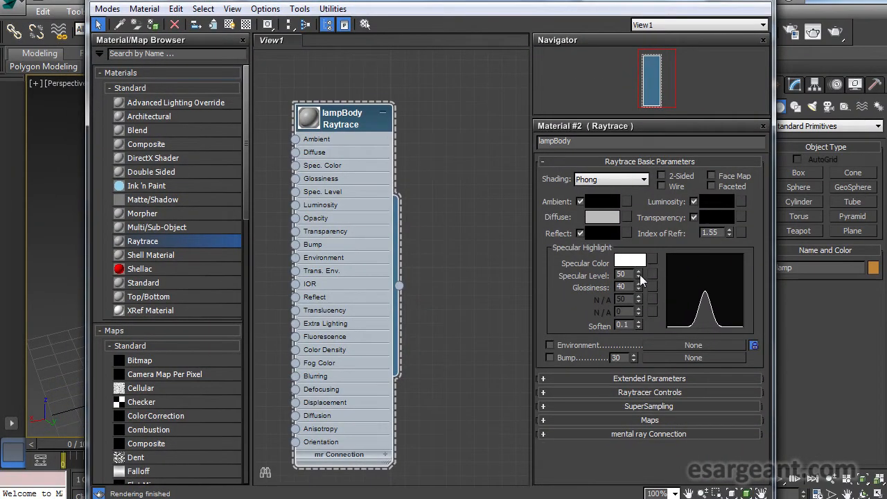
drag(638, 275, 638, 280)
key(alt+Tab)
drag(399, 37, 291, 40)
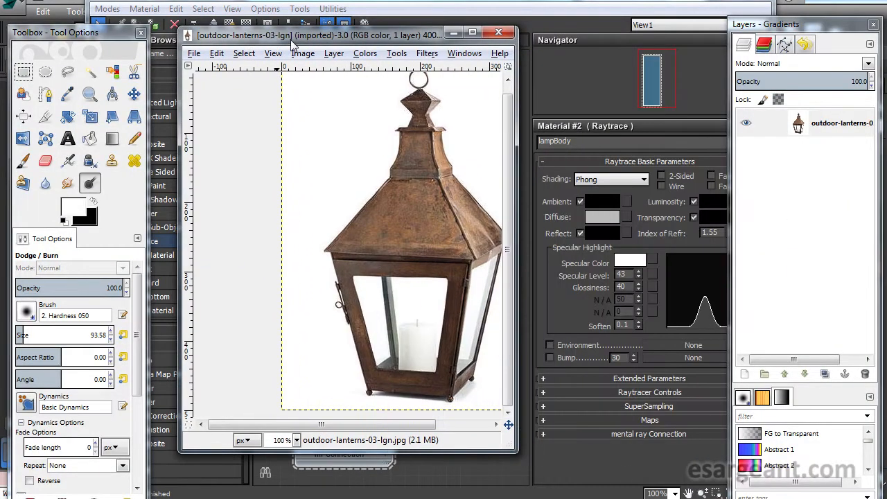
drag(516, 451, 618, 468)
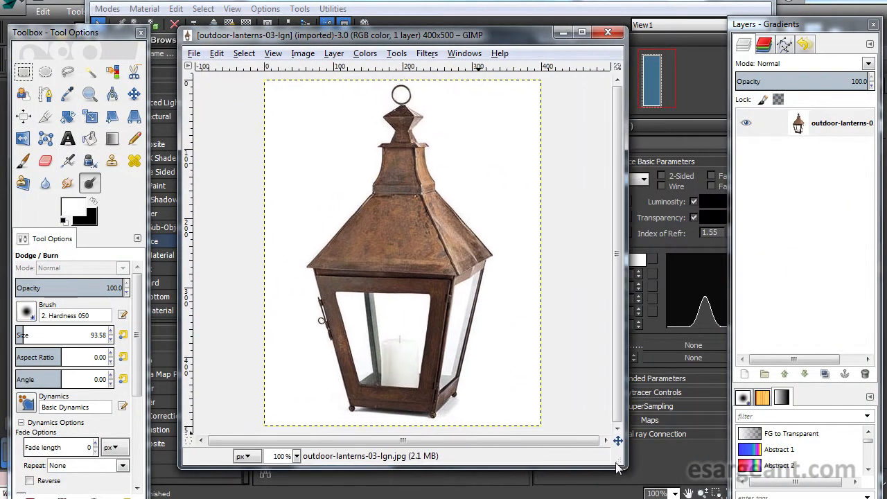
drag(298, 34, 857, 31)
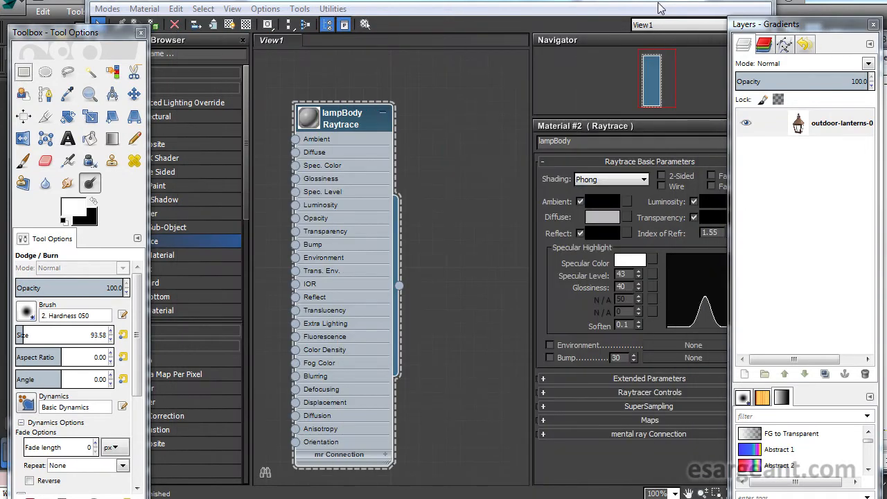
key(alt+Tab)
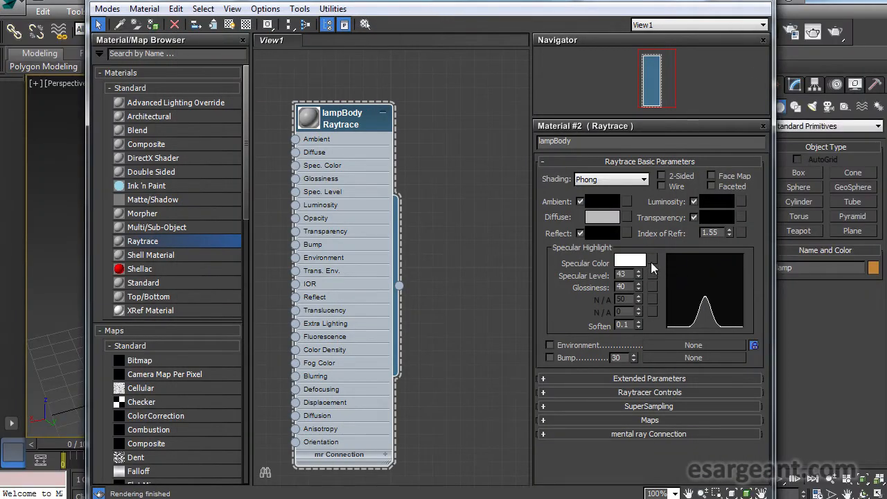
- Show the material preview sphere and set the specular level to 10 and glossiness to 17
drag(638, 274, 638, 292)
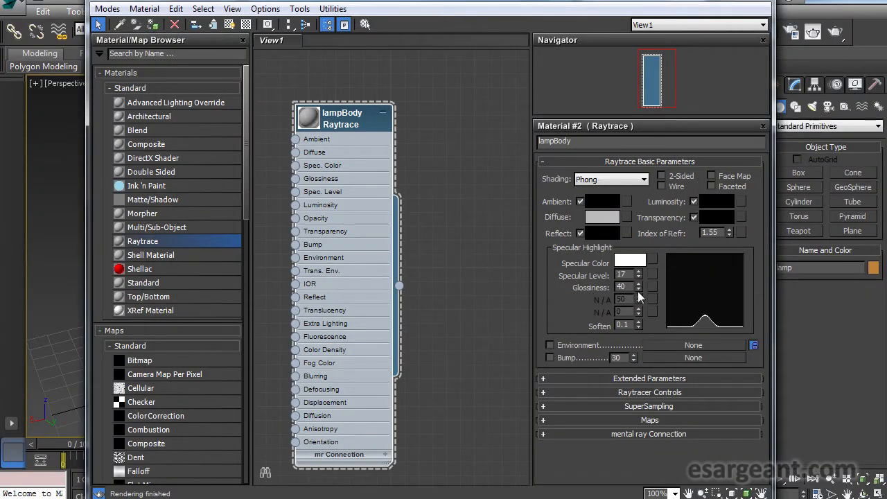
double_click(309, 123)
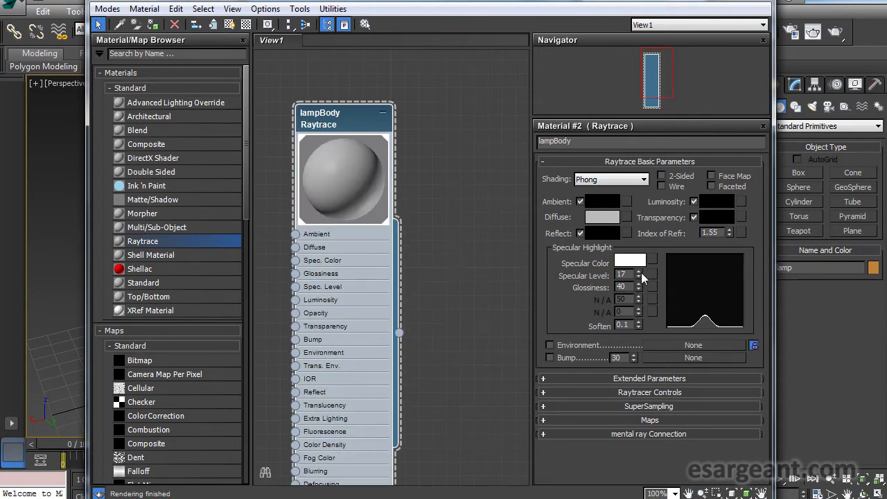
drag(638, 281, 641, 176)
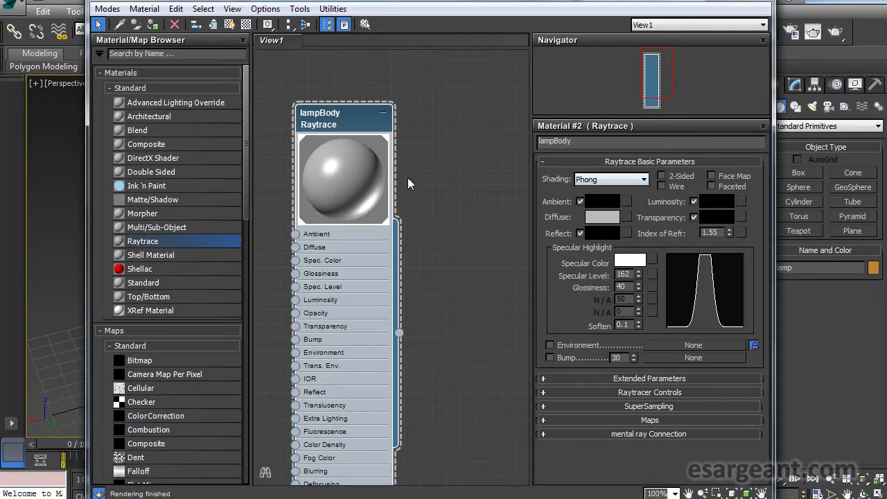
drag(638, 274, 637, 376)
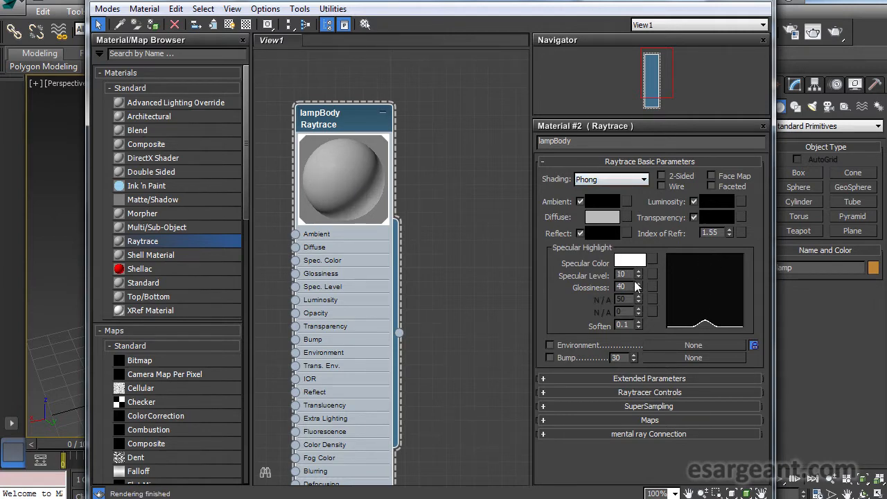
drag(638, 287, 639, 254)
drag(638, 289, 641, 345)
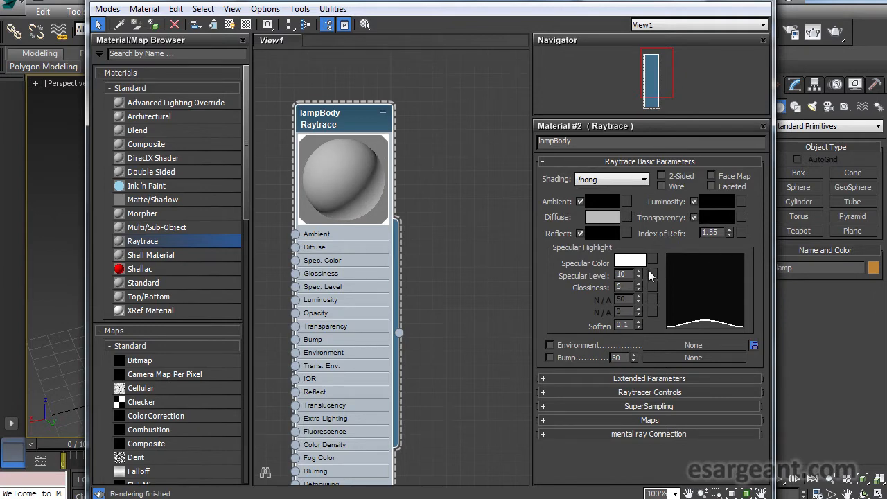
drag(638, 275, 638, 216)
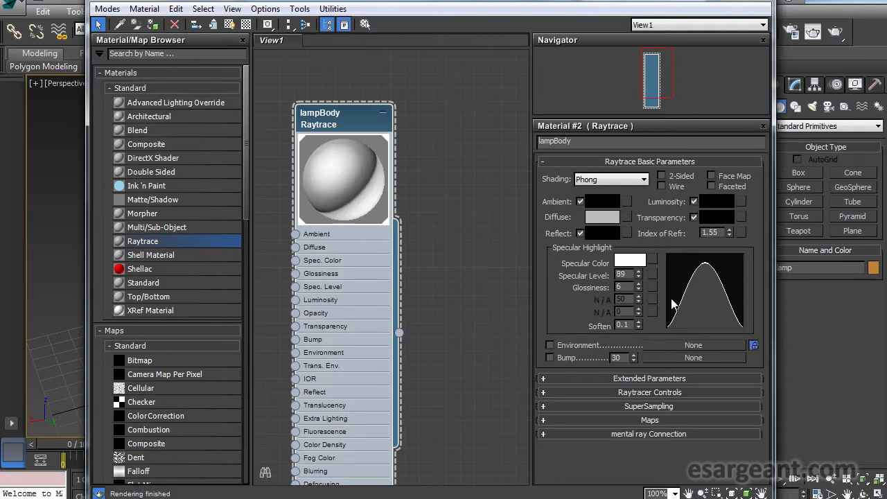
drag(640, 288, 639, 240)
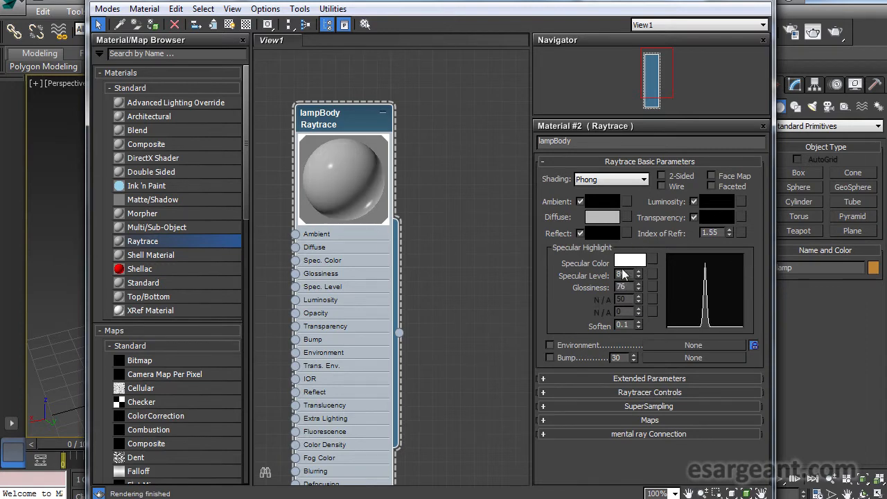
text(10)
key(Tab)
text(21)
key(Return)
drag(638, 325, 639, 327)
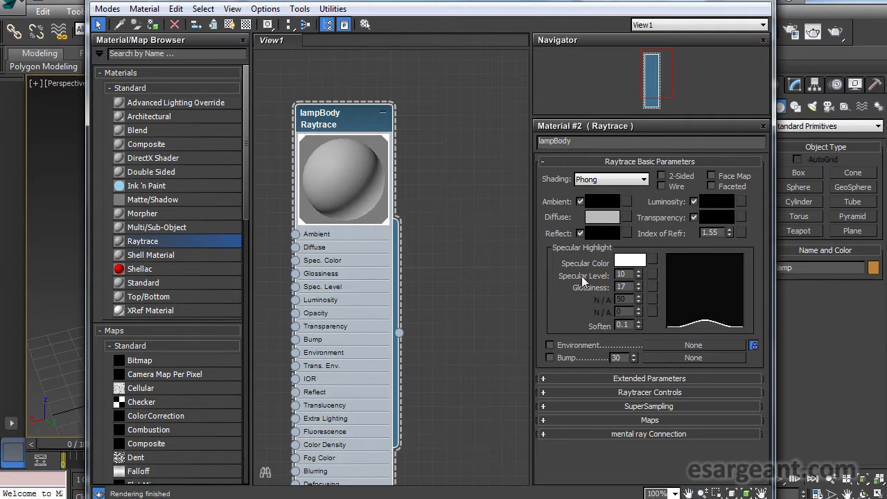
- Switch Reflect from a color to an amount and set it to 4
click(580, 232)
click(613, 230)
click(613, 231)
click(613, 230)
click(613, 231)
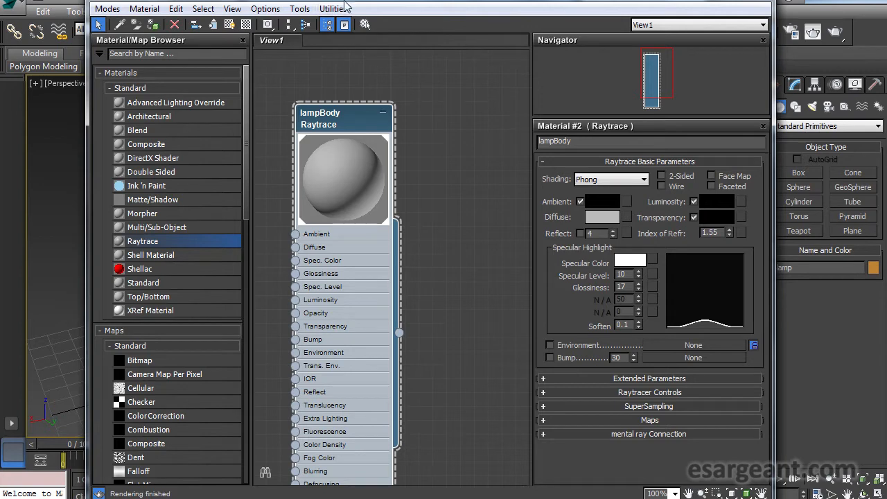
- Connect a Bitmap map using lampDiffuse.png to the material's Diffuse input
drag(349, 2, 382, 0)
drag(379, 132, 489, 92)
drag(489, 3, 478, 10)
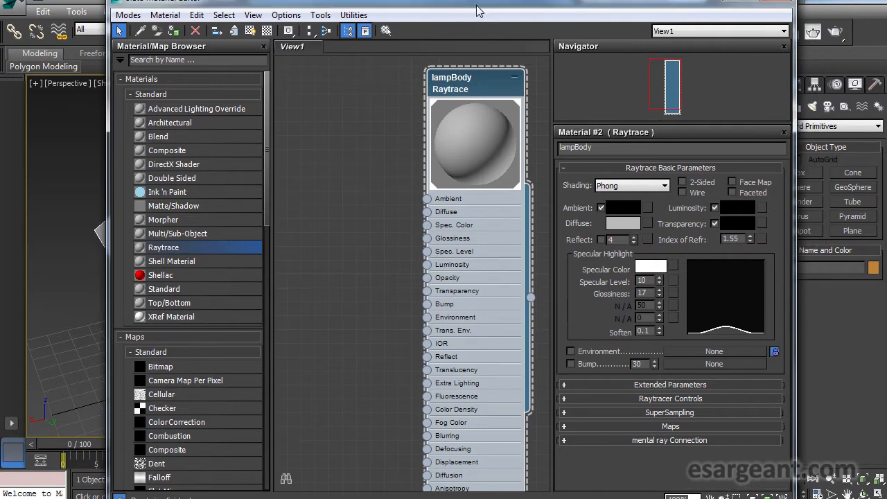
click(427, 214)
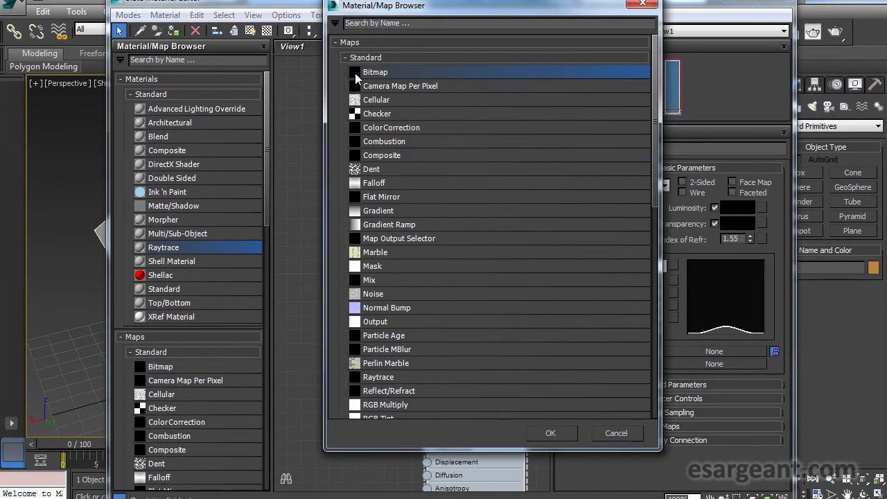
click(548, 432)
click(330, 148)
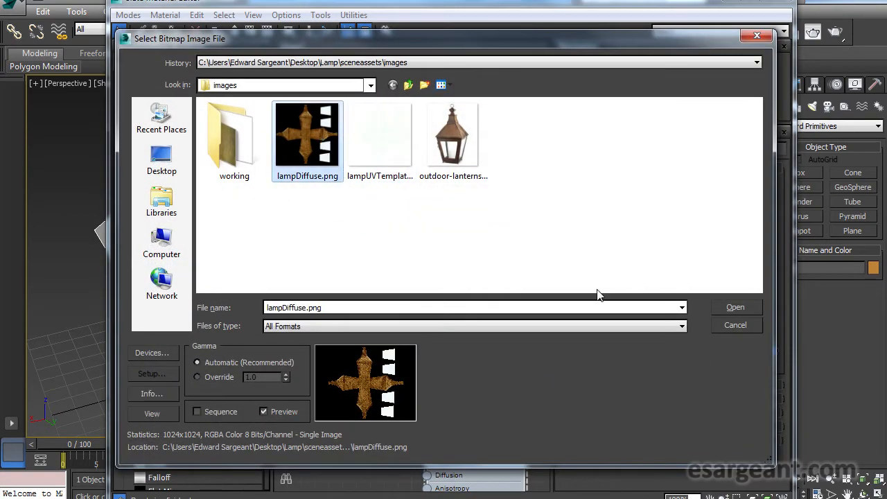
click(753, 307)
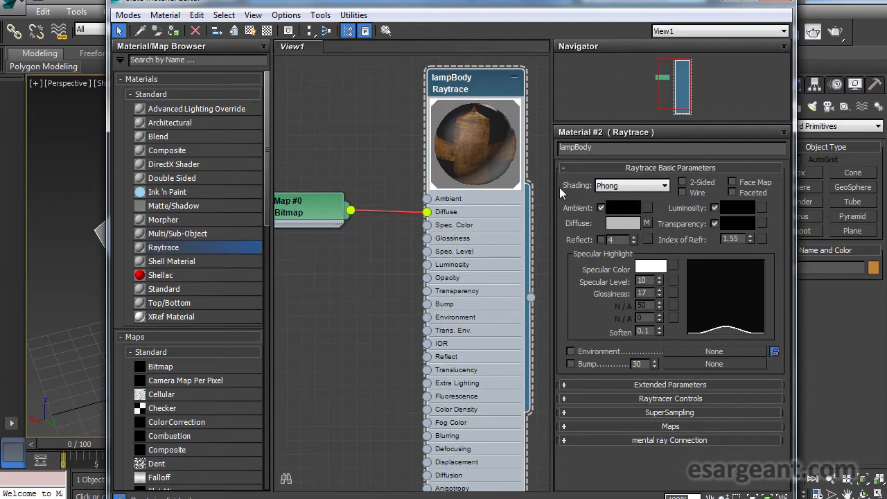
- Switch the perspective viewport to display realistic materials with maps so the lamp texture shows
drag(484, 92, 457, 92)
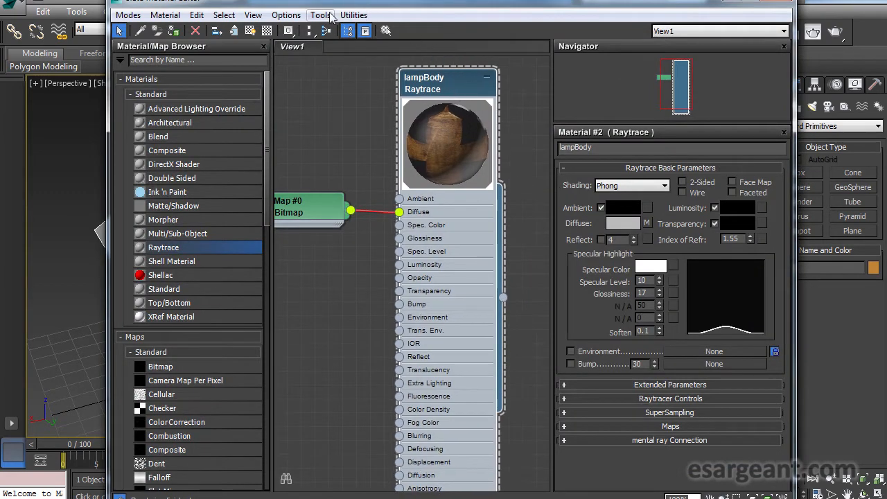
drag(325, 9, 527, 14)
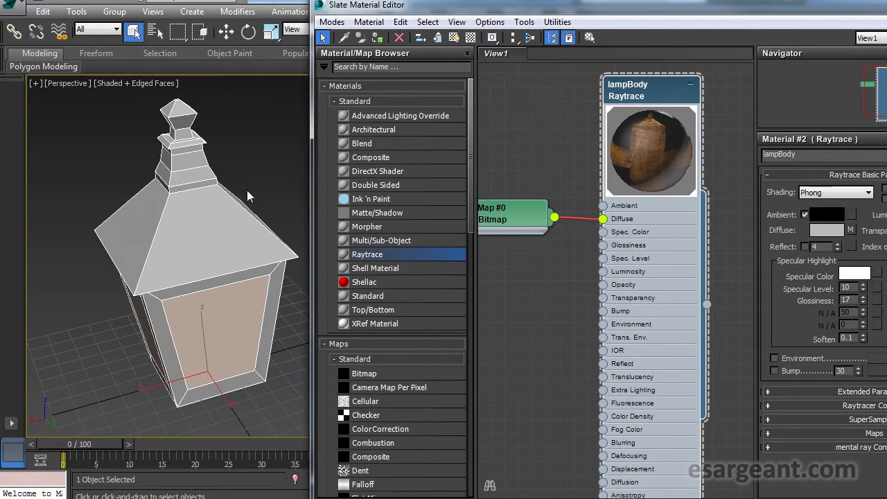
drag(258, 174, 219, 176)
click(129, 85)
mouse_move(176, 308)
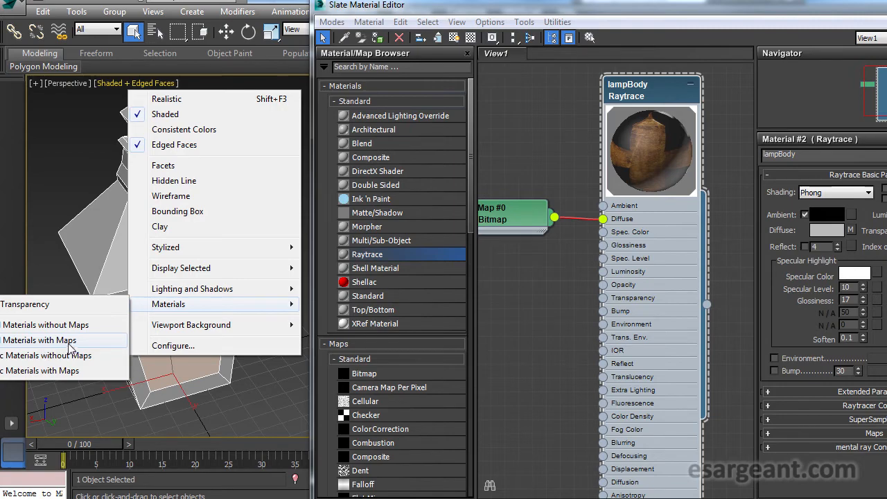
click(73, 340)
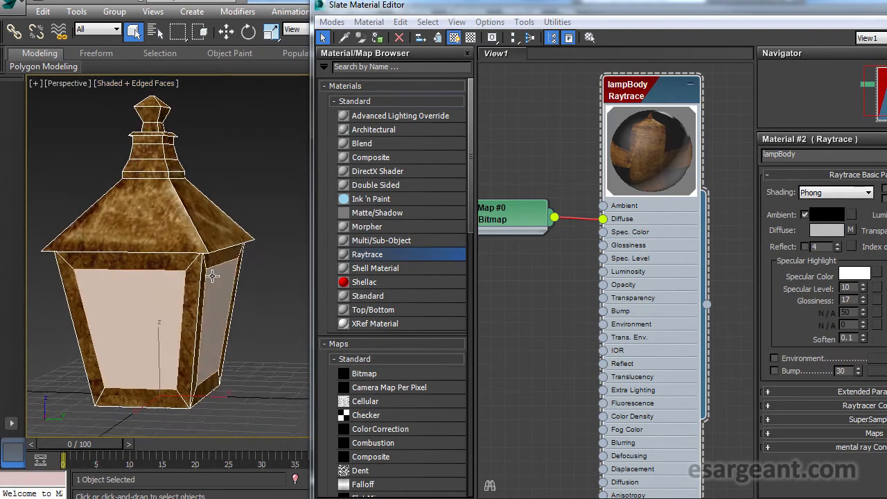
- Turn off Edged Faces display in the perspective viewport
drag(347, 267, 413, 275)
drag(219, 229, 237, 181)
click(238, 180)
drag(220, 289, 219, 240)
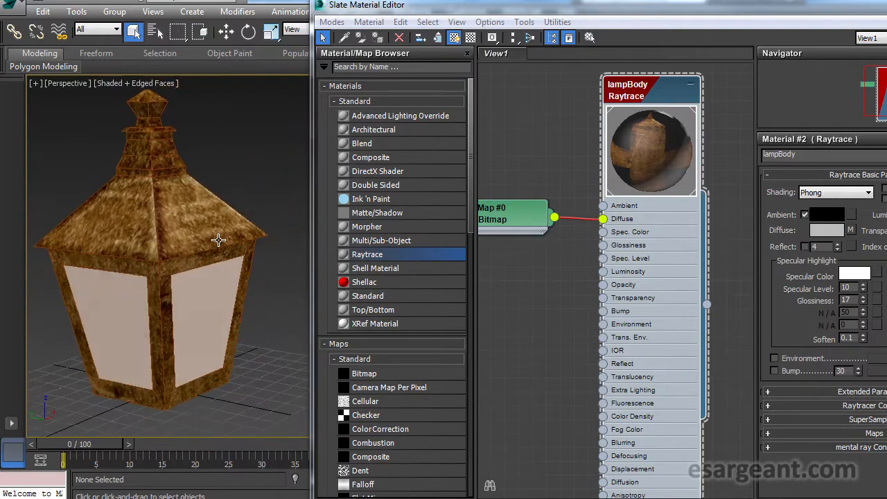
click(150, 84)
click(165, 144)
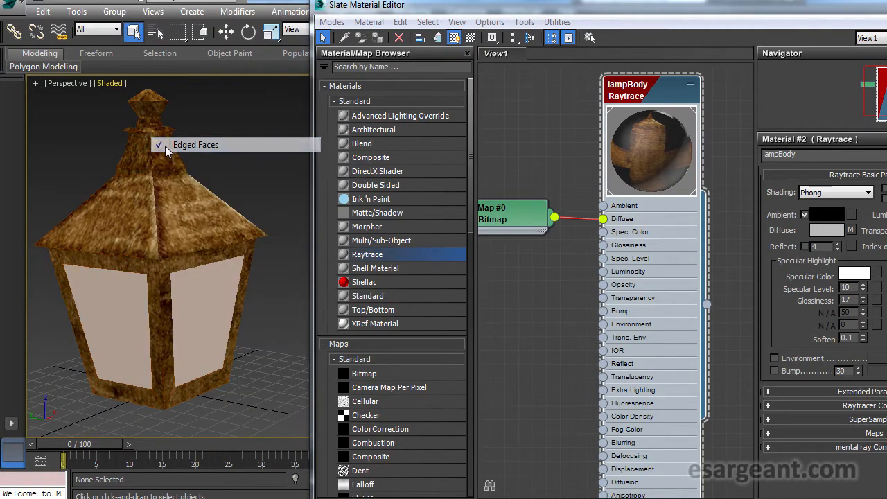
- Examine the lamp frame and glass panels from several angles, temporarily moving the frame aside
drag(168, 185, 242, 208)
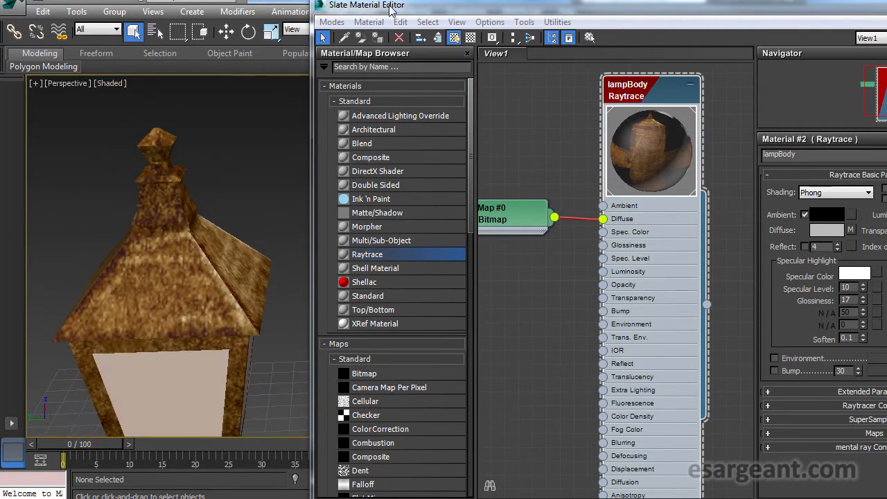
drag(390, 6, 695, 17)
drag(310, 229, 206, 252)
click(269, 292)
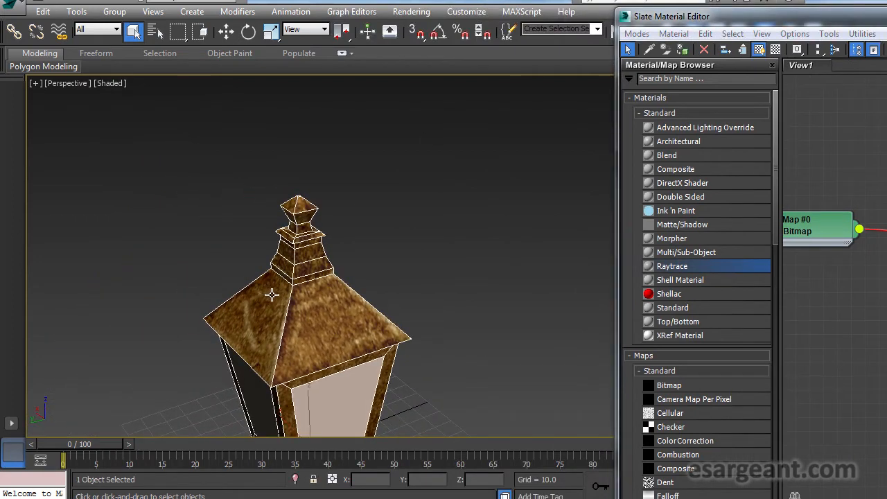
key(z)
click(227, 215)
drag(295, 264, 201, 254)
drag(368, 330, 276, 299)
drag(248, 262, 252, 298)
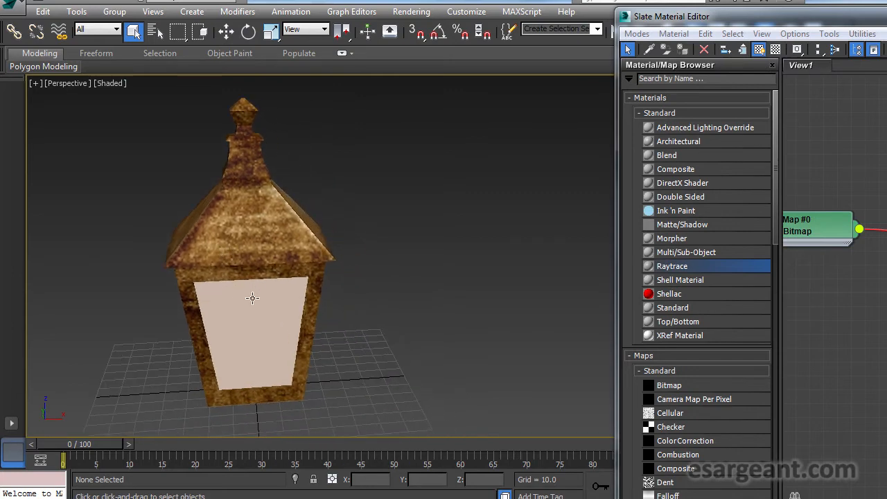
click(256, 272)
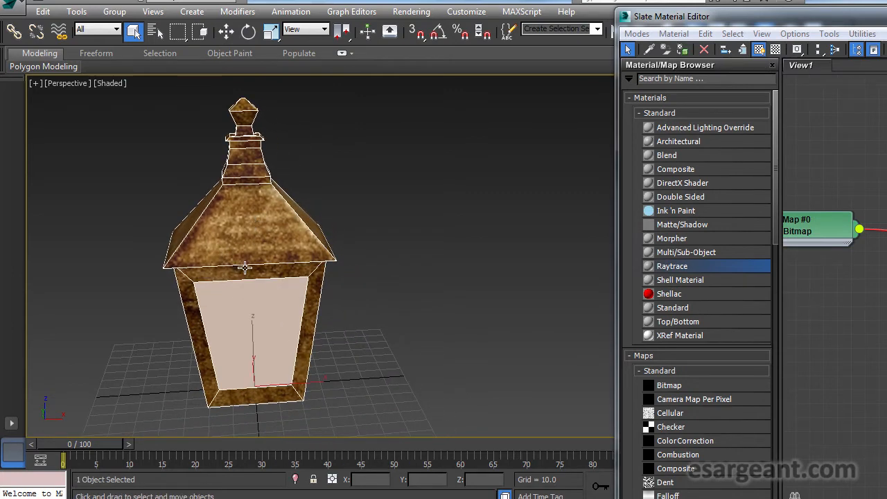
key(w)
drag(309, 383, 537, 377)
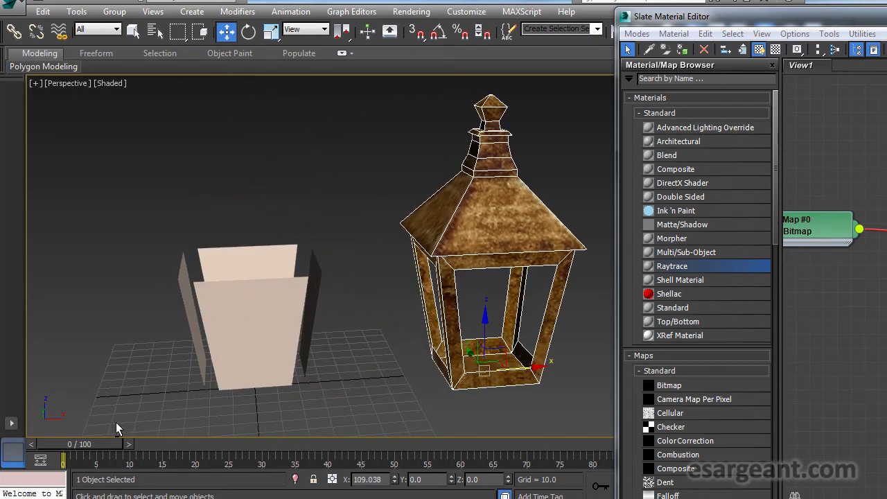
key(ctrl+z)
- Select the lamp's glass panels object in the perspective viewport
click(384, 203)
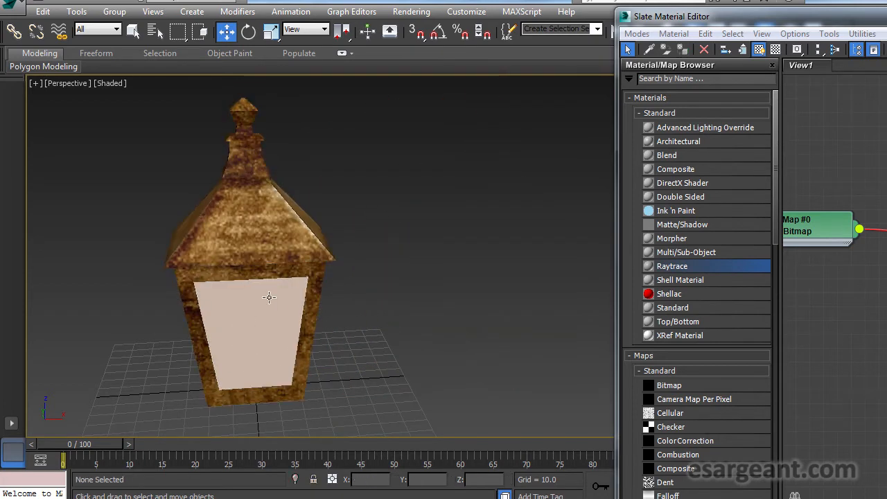
click(251, 308)
drag(185, 308, 164, 317)
click(362, 276)
drag(386, 278, 159, 301)
scroll(174, 298, up, 5)
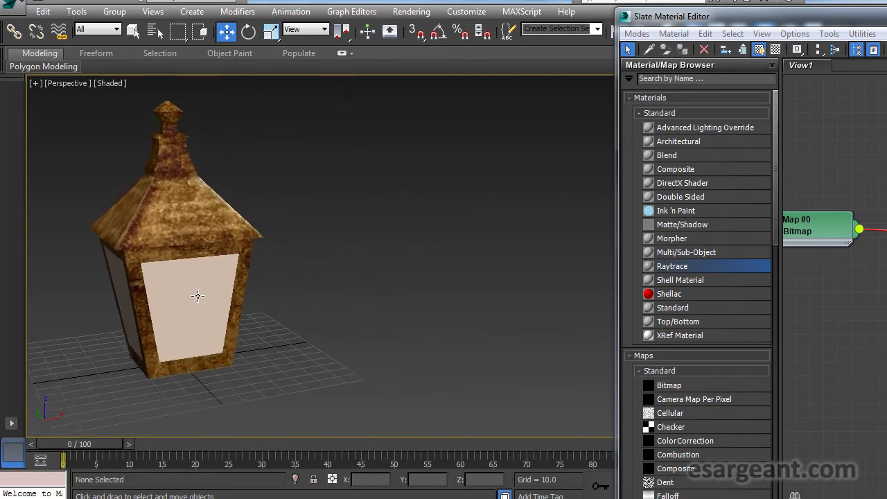
drag(253, 199, 264, 206)
click(208, 307)
click(233, 230)
click(381, 229)
click(229, 281)
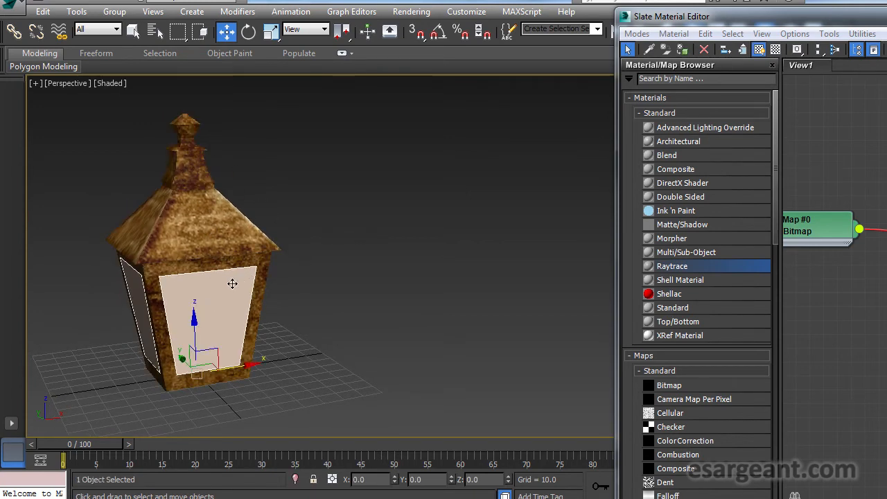
click(323, 290)
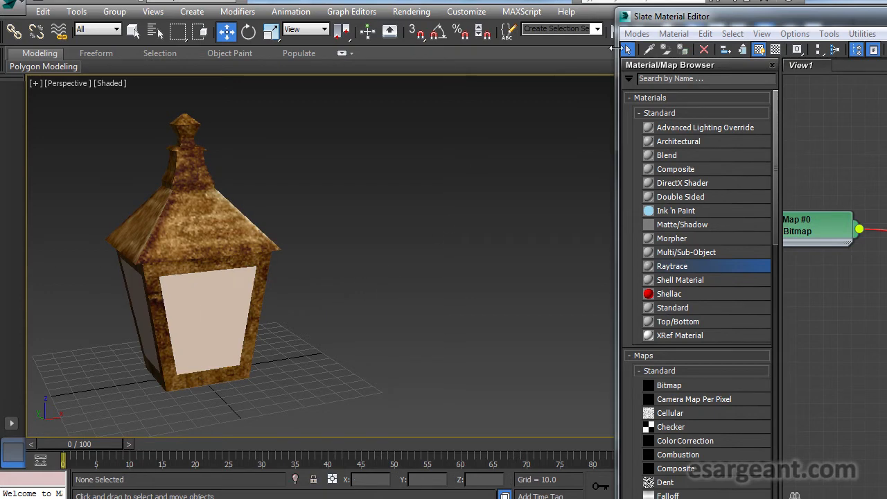
drag(676, 23, 398, 19)
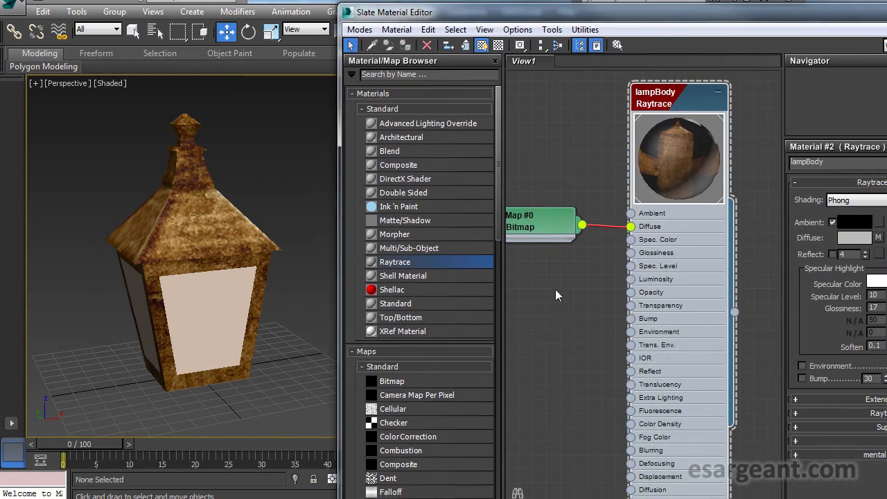
click(202, 303)
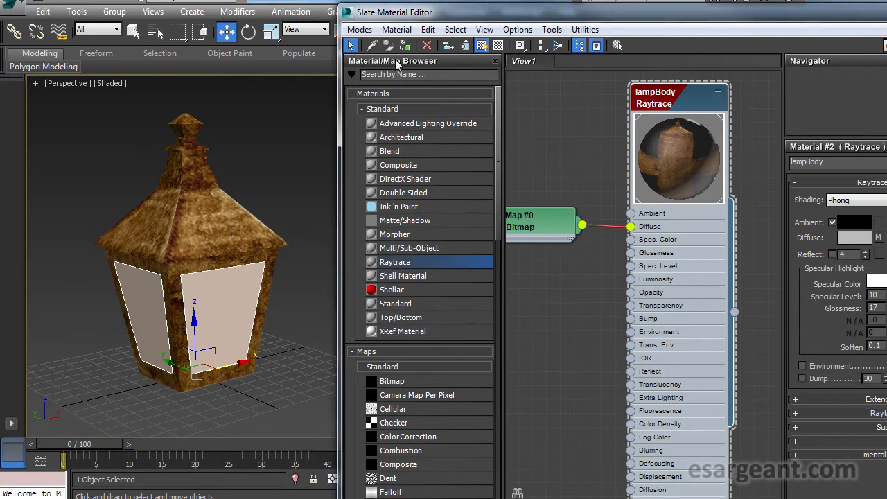
- Add a new Raytrace material to the Slate view and name it lampGlass
drag(159, 317, 136, 320)
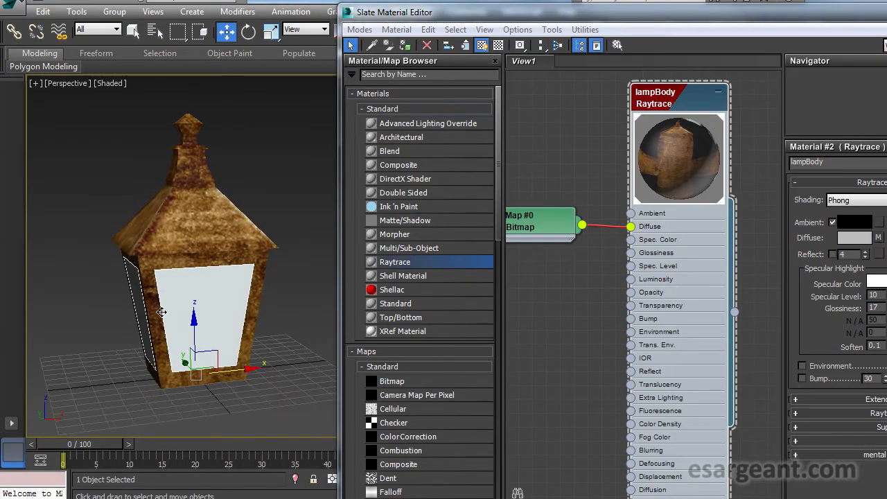
drag(440, 15, 375, 33)
key(alt+z)
drag(573, 215, 693, 221)
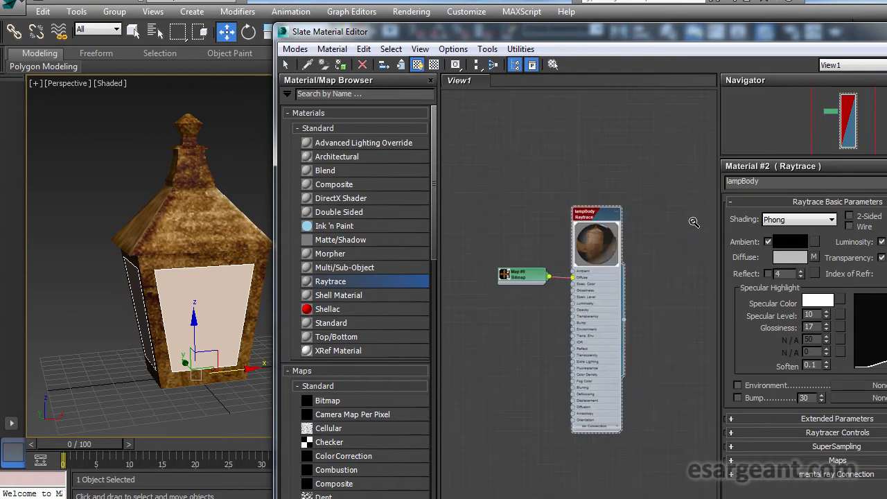
drag(532, 328, 611, 248)
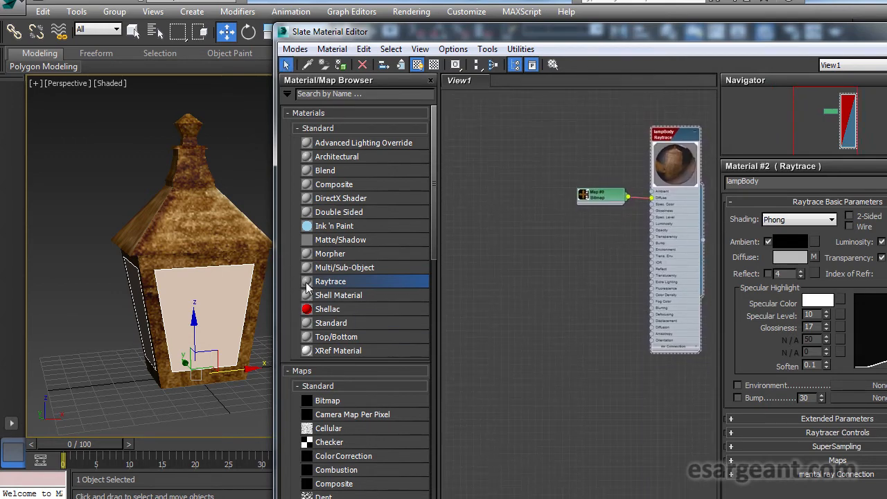
drag(308, 279, 645, 240)
double_click(531, 237)
key(alt+z)
drag(554, 229, 669, 229)
scroll(624, 230, up, 2)
double_click(778, 183)
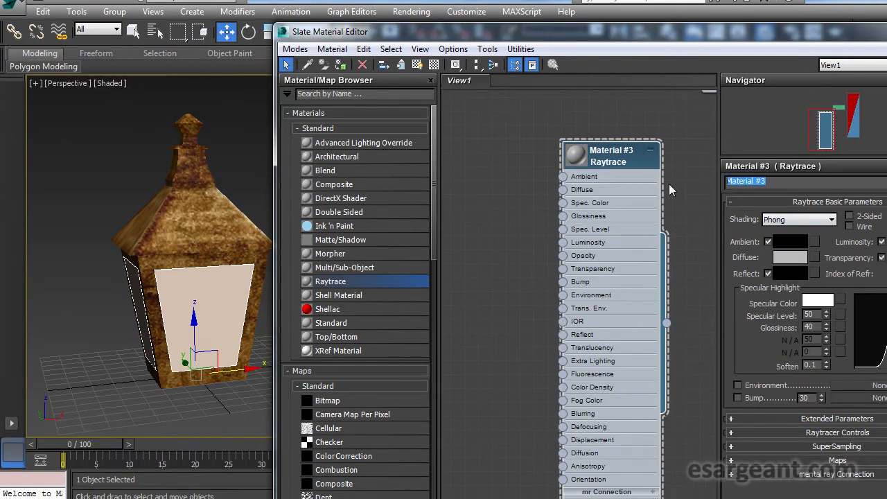
text(lamp)
key(Return)
drag(610, 155, 562, 142)
double_click(504, 145)
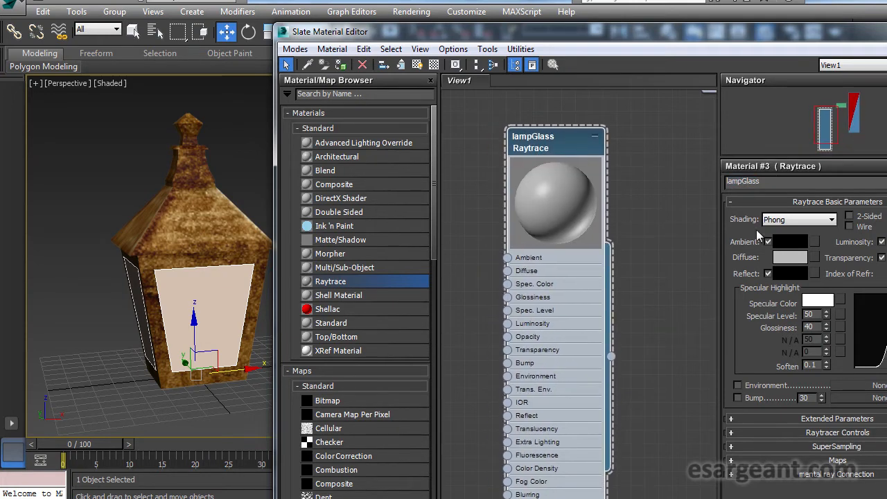
click(508, 275)
double_click(374, 72)
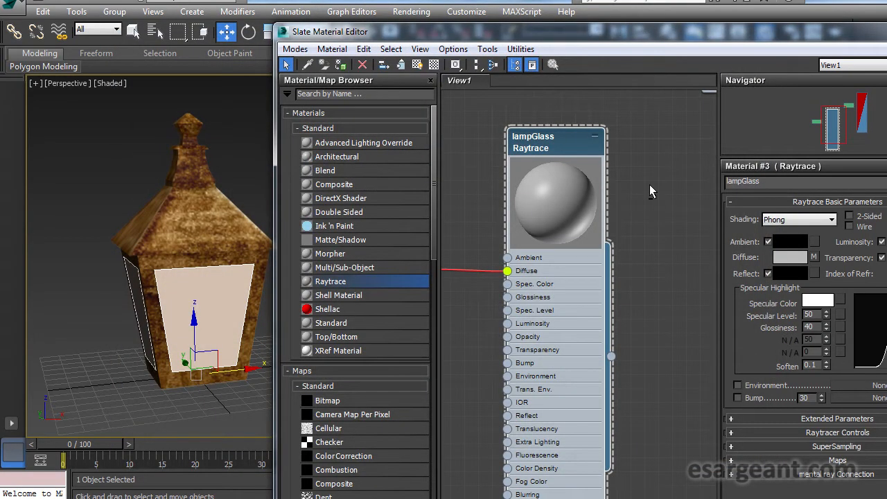
scroll(486, 169, down, 4)
drag(486, 169, 526, 178)
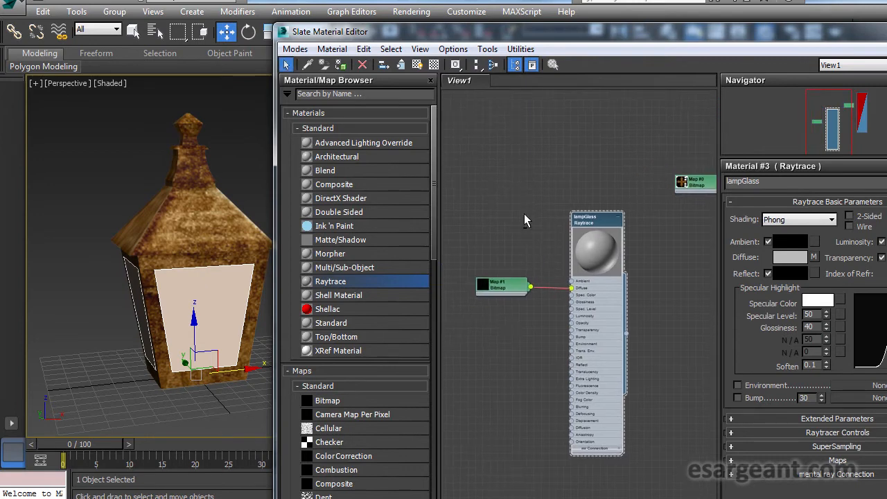
click(512, 285)
key(Delete)
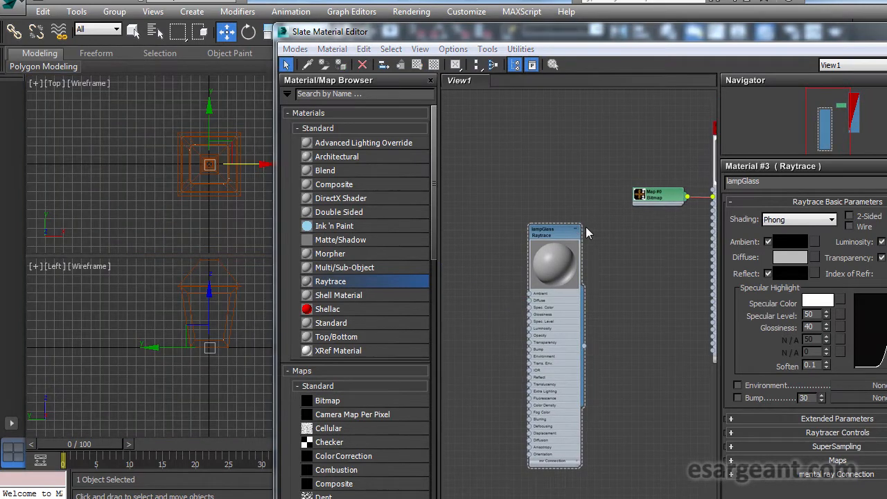
- Connect the existing lampDiffuse Bitmap node to lampGlass's Diffuse input
drag(636, 34, 595, 30)
drag(612, 200, 570, 197)
scroll(543, 200, up, 2)
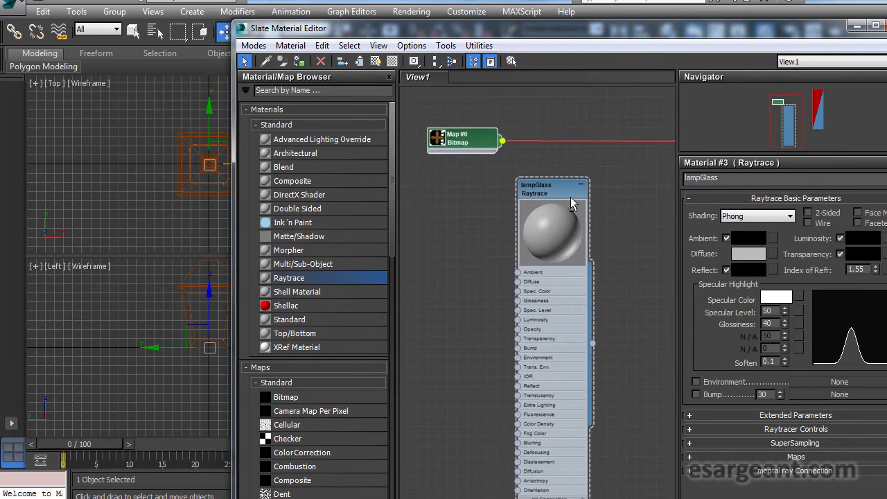
drag(506, 216, 517, 281)
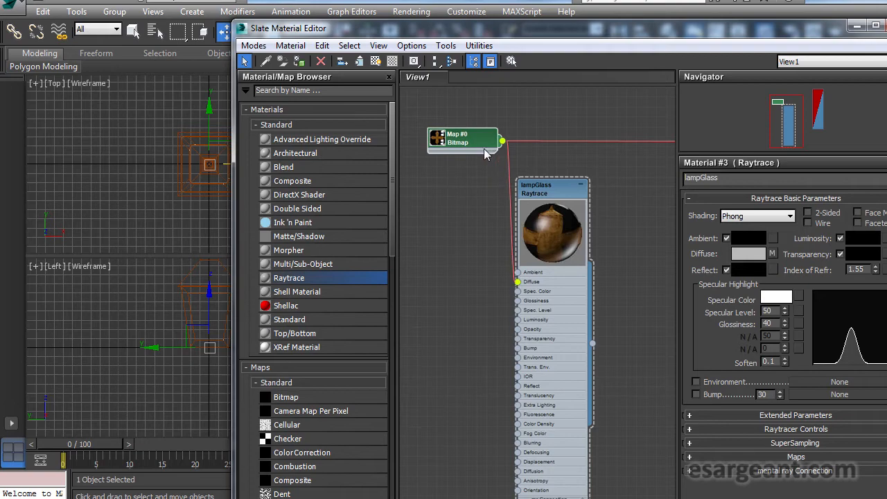
drag(484, 149, 433, 158)
scroll(498, 319, up, 3)
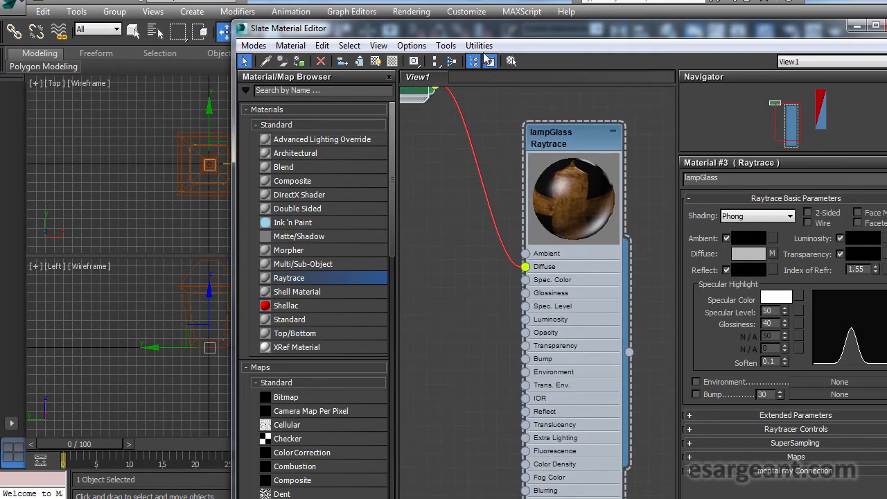
- Set lampGlass's specular level to 71 and glossiness to 61
drag(473, 33, 830, 131)
right_click(534, 300)
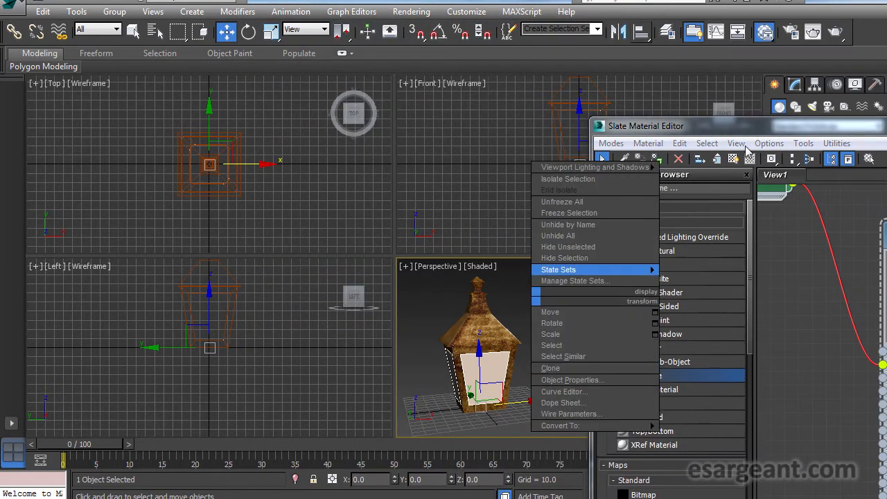
key(Escape)
key(alt+w)
drag(754, 130, 433, 2)
scroll(542, 143, up, 1)
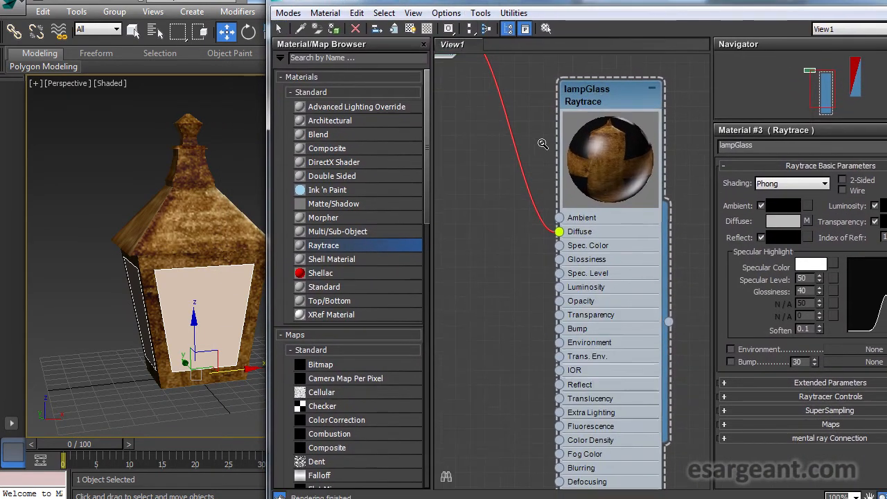
drag(600, 86, 568, 72)
drag(536, 137, 518, 149)
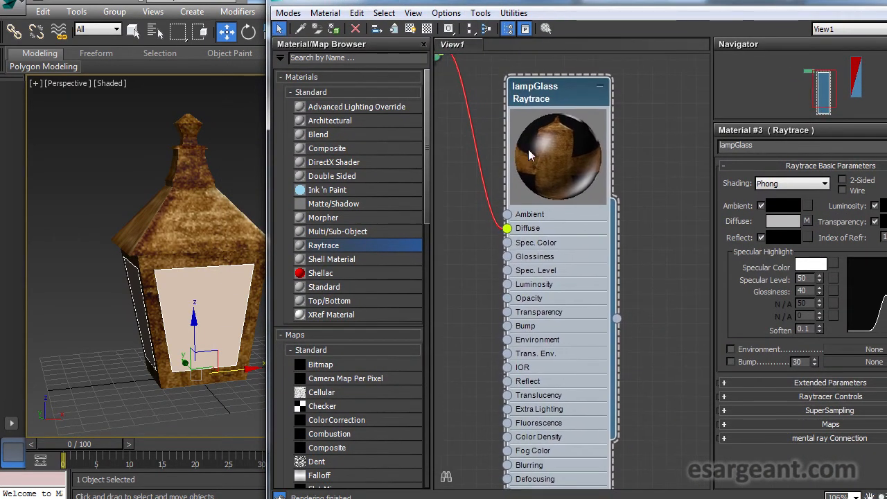
drag(820, 278, 818, 259)
drag(820, 290, 820, 272)
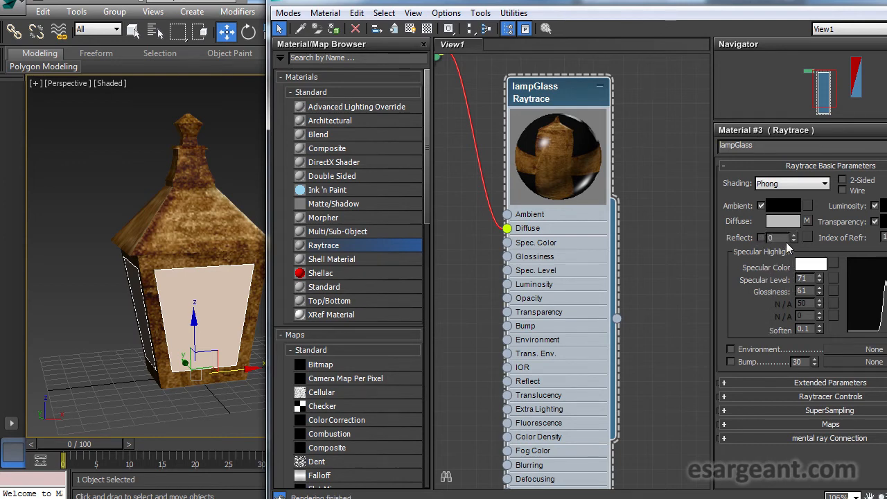
- Set lampGlass's Reflect to 60 and switch Transparency to an amount, raising its value
drag(794, 236, 795, 194)
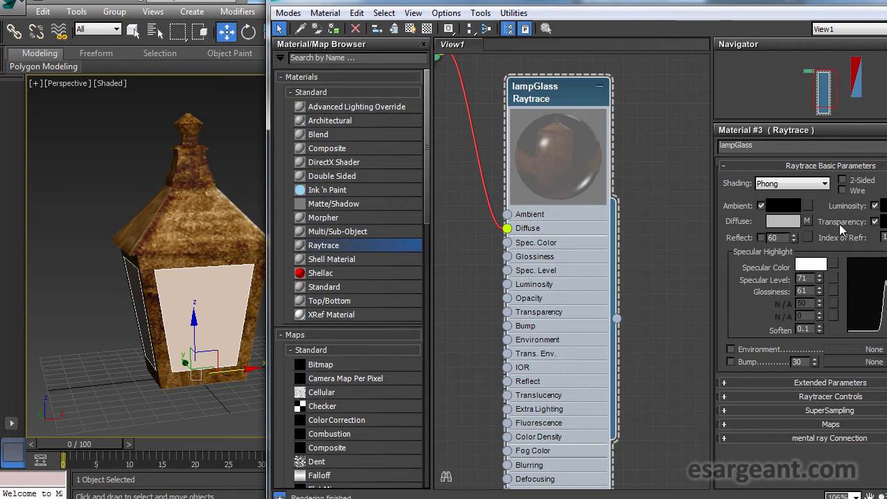
click(874, 222)
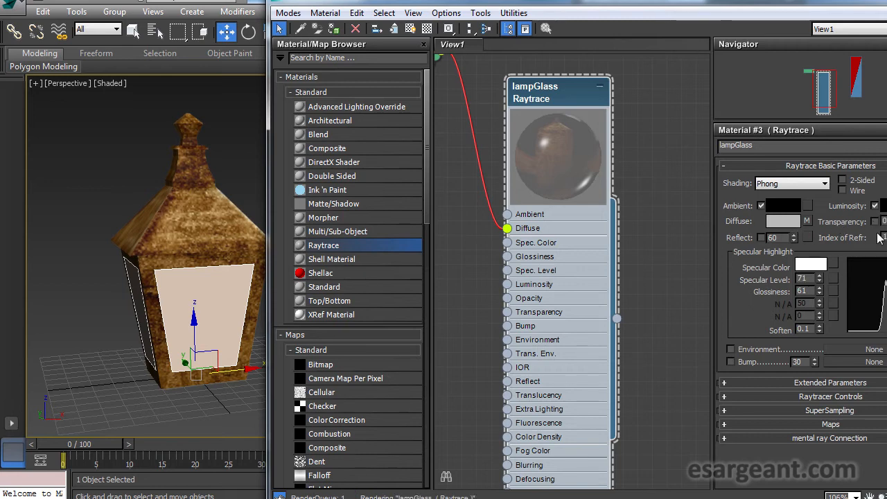
drag(886, 220, 886, 190)
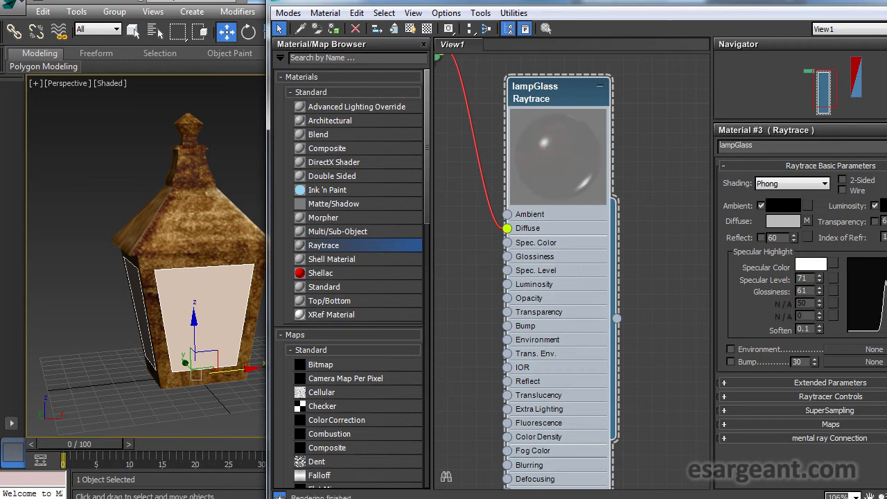
drag(569, 95, 584, 95)
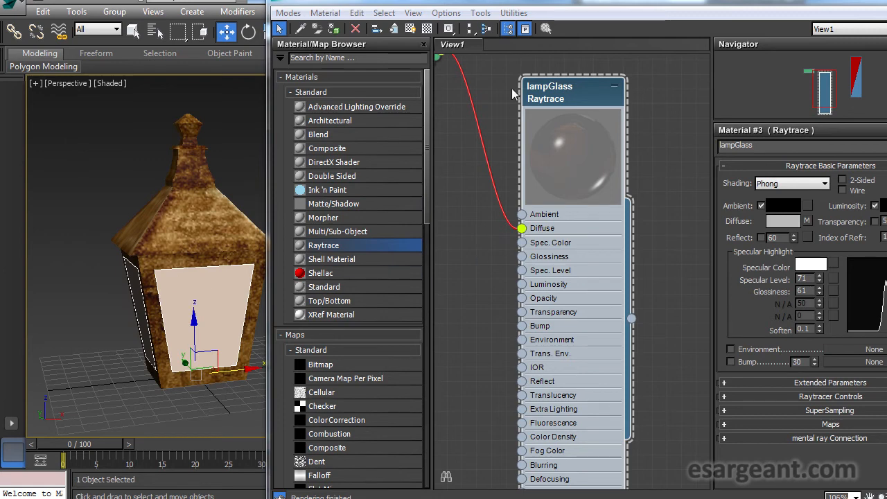
drag(564, 87, 580, 86)
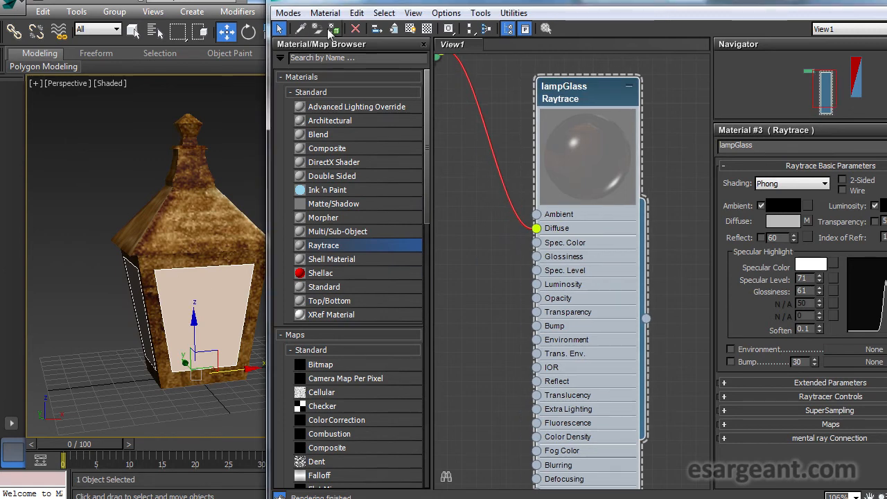
drag(395, 6, 576, 38)
click(355, 162)
drag(356, 161, 280, 169)
- Examine the lamp's transparent glass panels in the perspective viewport from several angles
scroll(279, 168, up, 4)
click(149, 191)
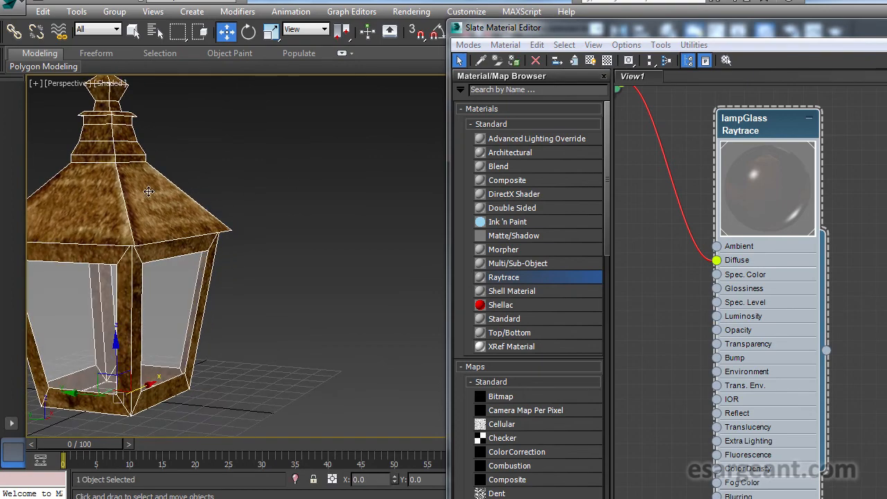
drag(256, 224, 323, 226)
click(260, 229)
drag(261, 229, 343, 242)
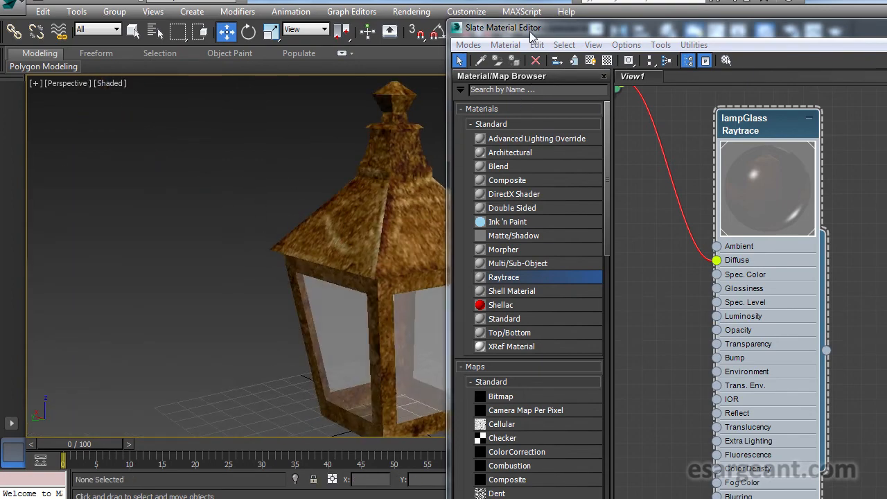
drag(532, 36, 649, 20)
drag(273, 239, 146, 248)
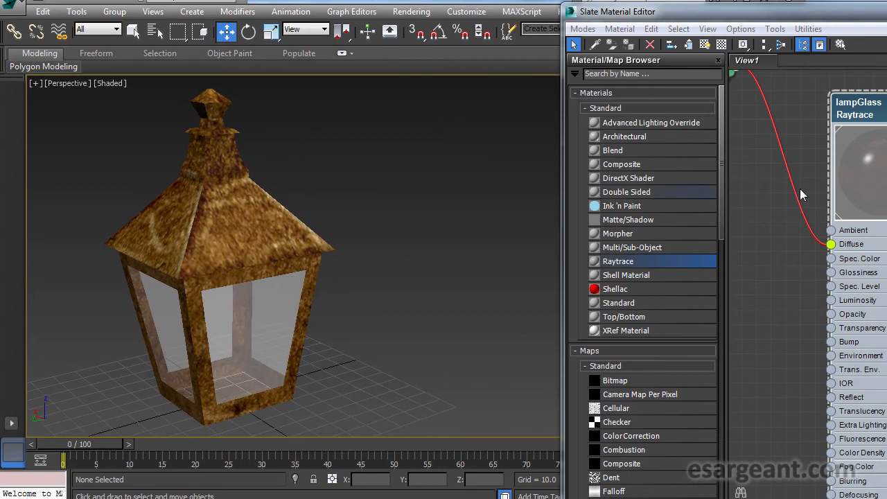
drag(852, 24, 630, 24)
drag(260, 224, 182, 254)
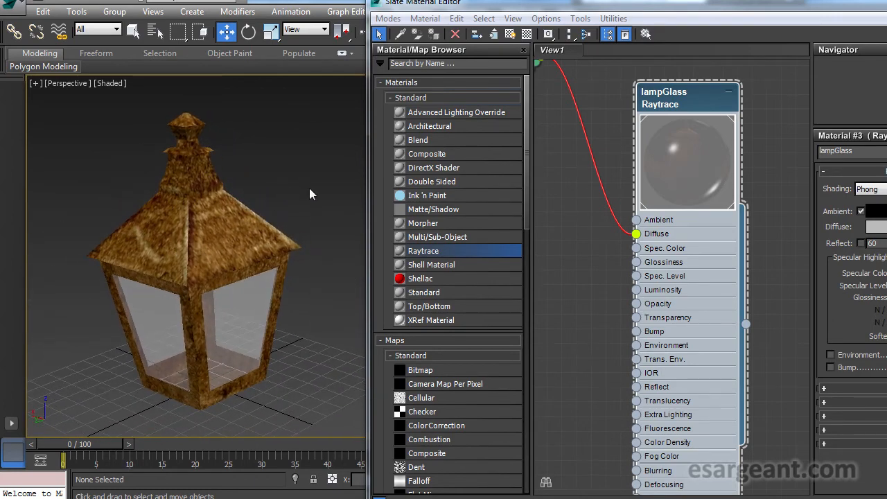
scroll(300, 172, down, 1)
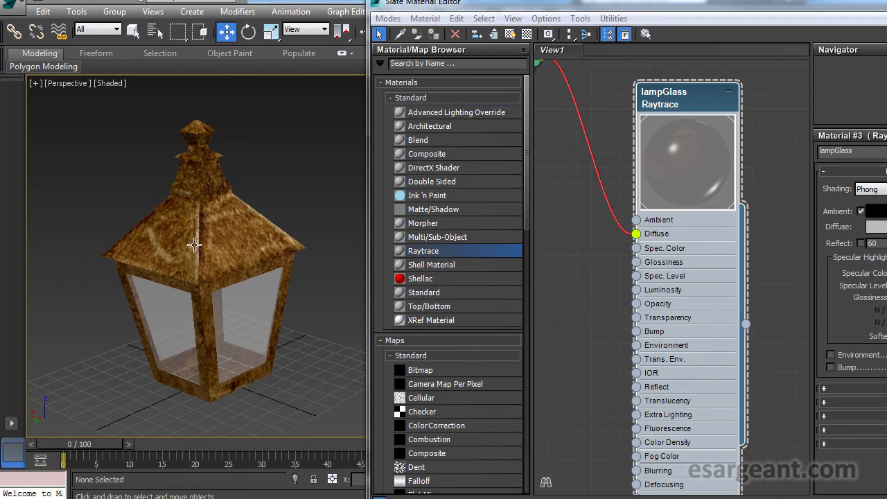
mouse_move(156, 253)
mouse_down()
mouse_move(191, 254)
mouse_move(168, 250)
mouse_up()
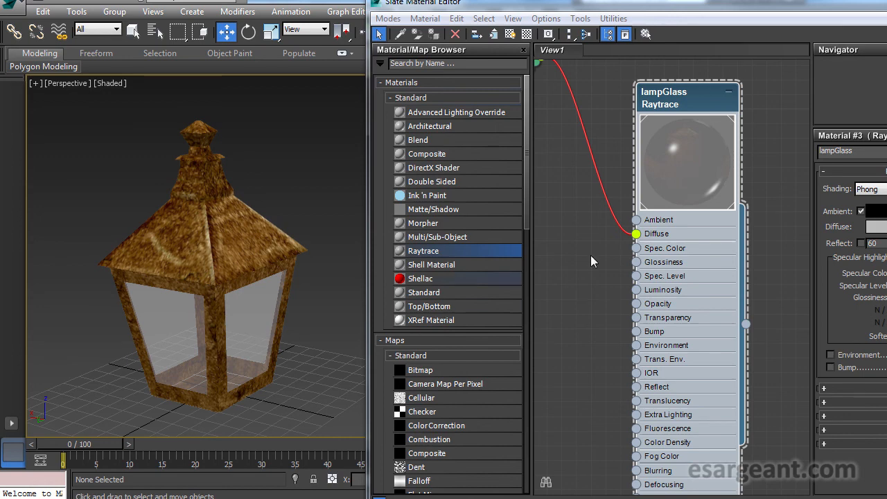